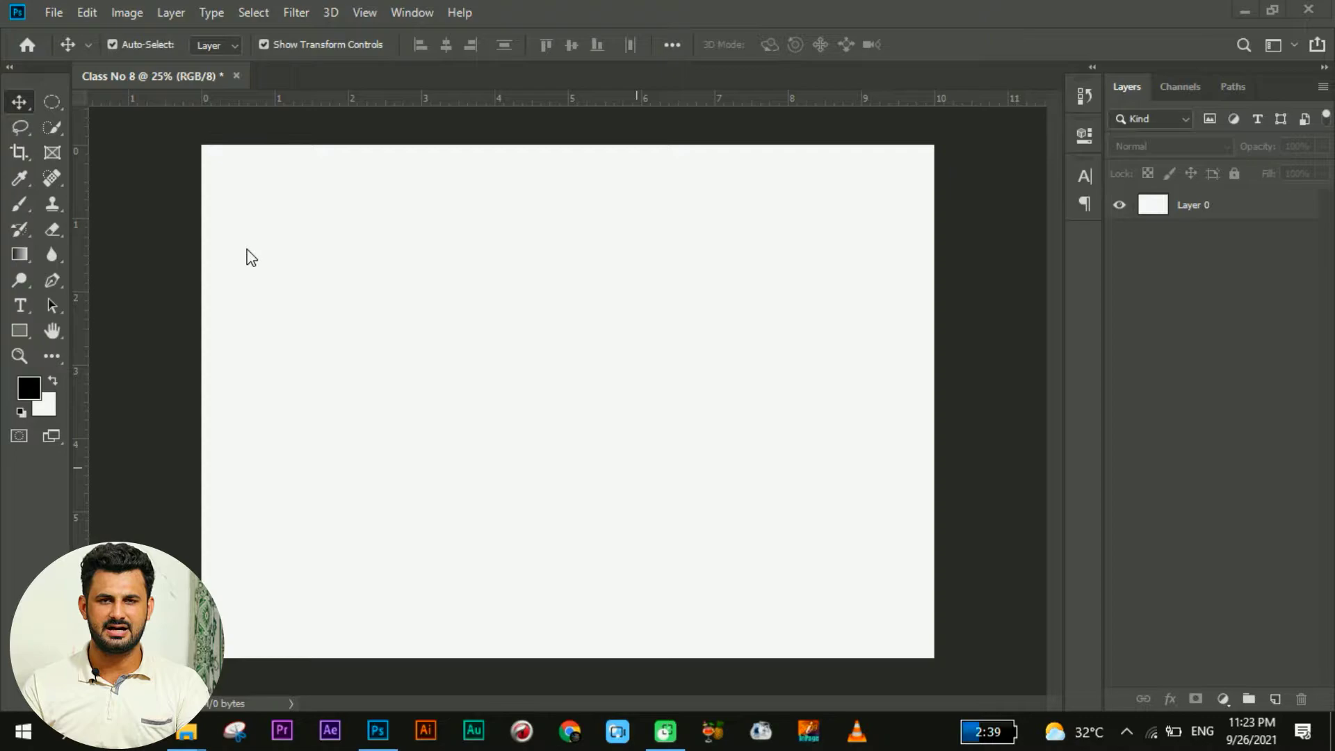
- Examine the current canvas dimensions and the measurement units offered for the width in the Canvas Size settings
{"action": "left_click", "coordinate": [118, 12]}
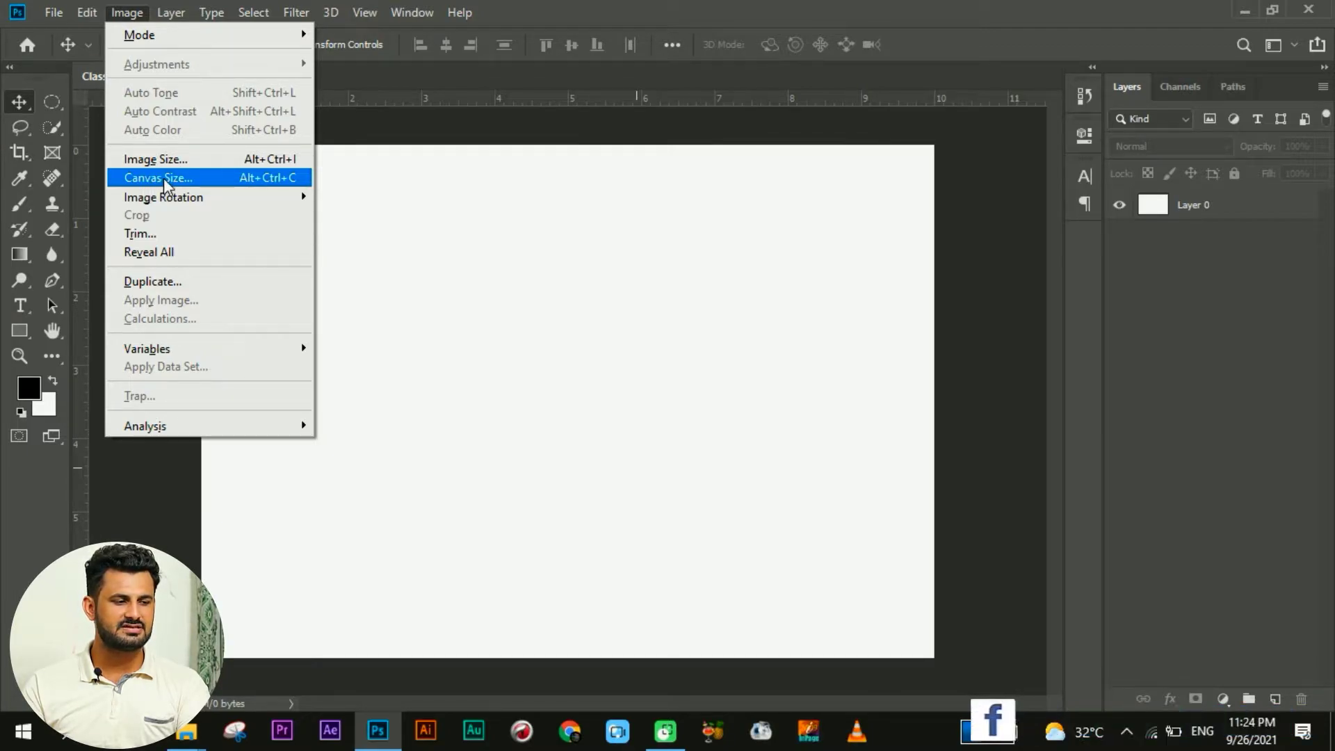
{"action": "left_click", "coordinate": [164, 179]}
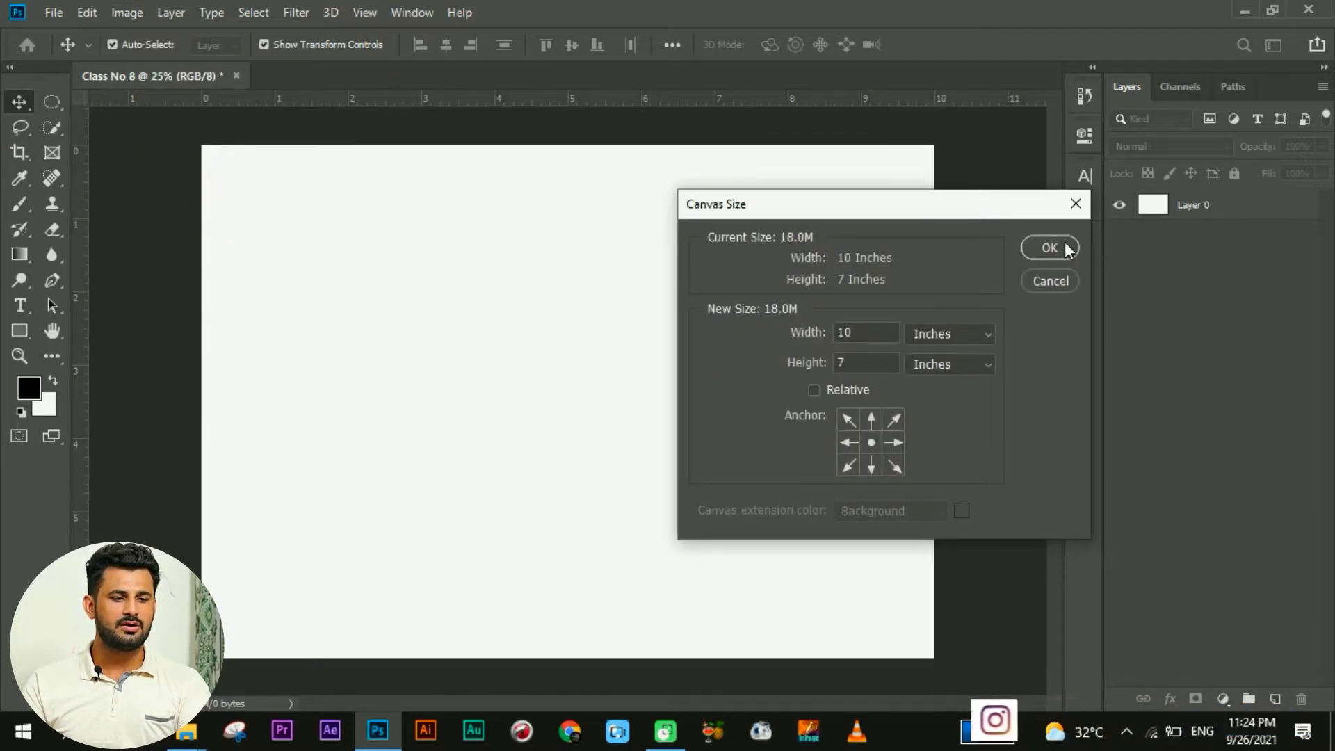
{"action": "left_click_drag", "start_coordinate": [914, 204], "coordinate": [824, 163]}
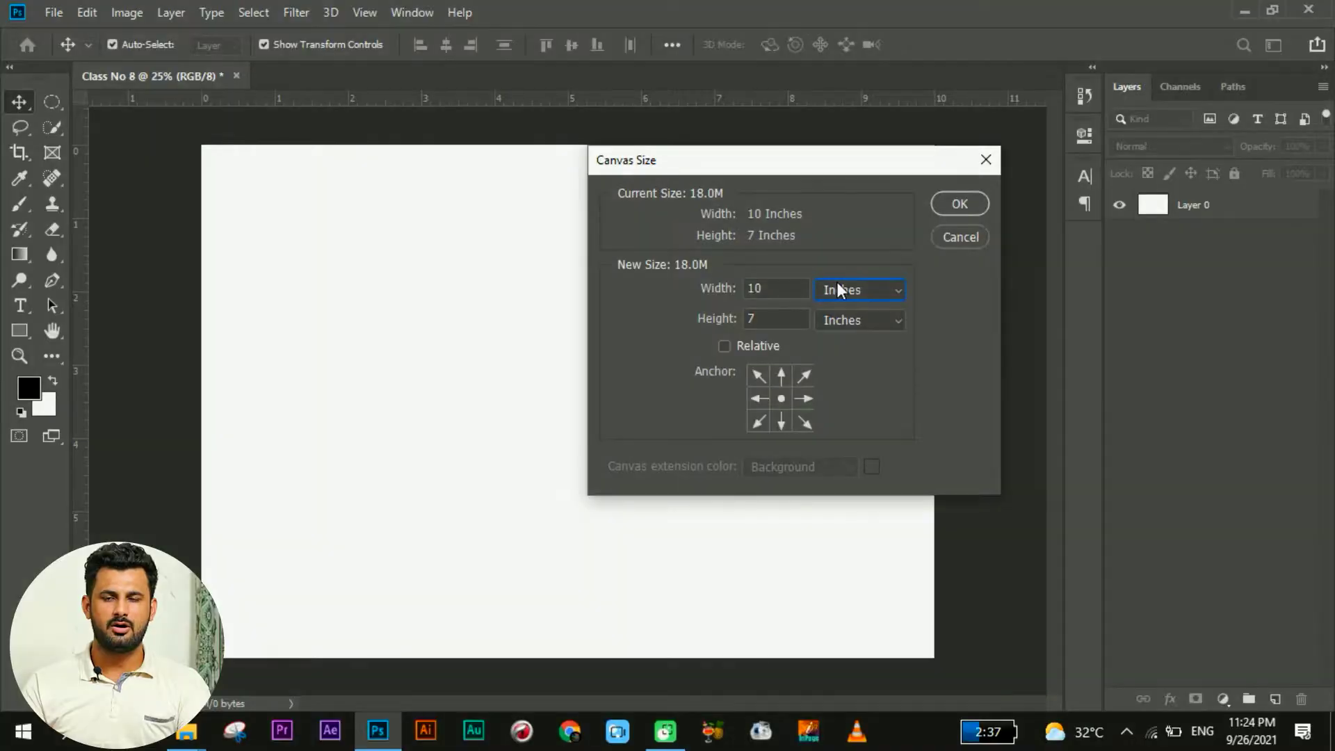
{"action": "left_click", "coordinate": [880, 292]}
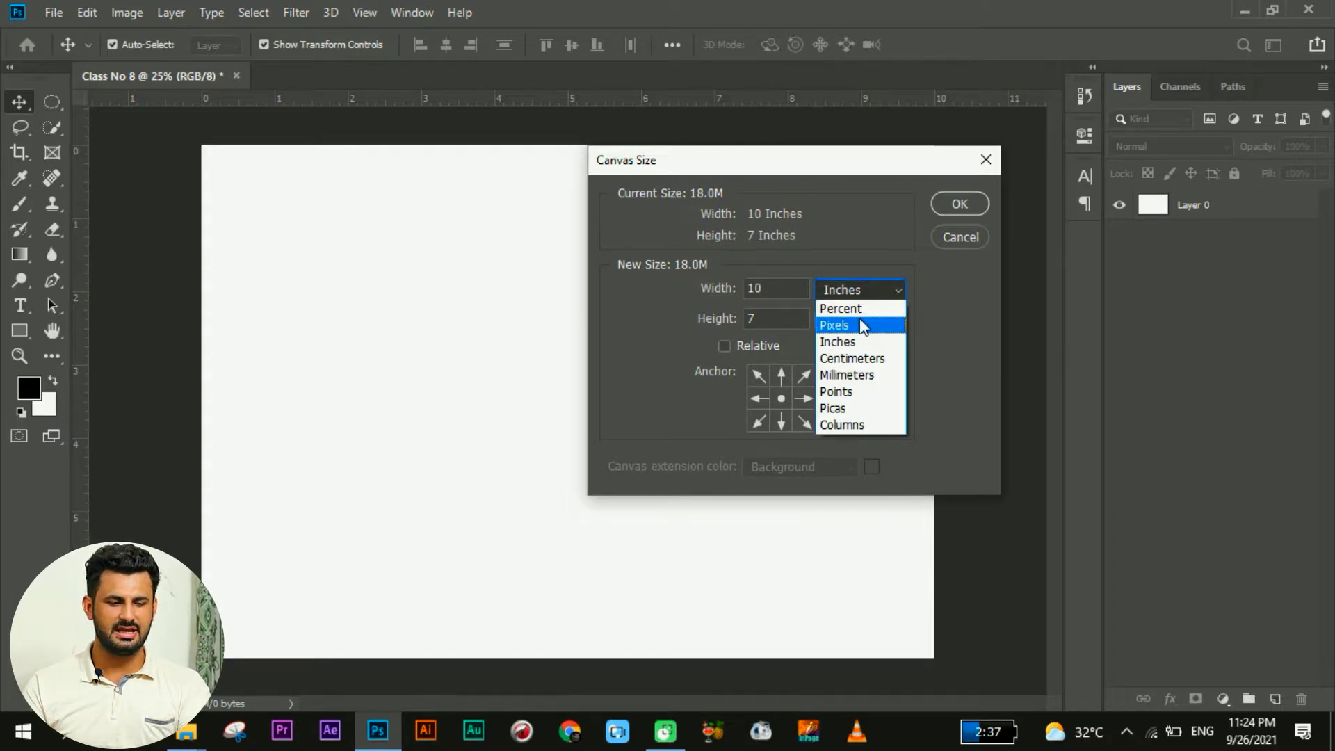
{"action": "left_click", "coordinate": [938, 303]}
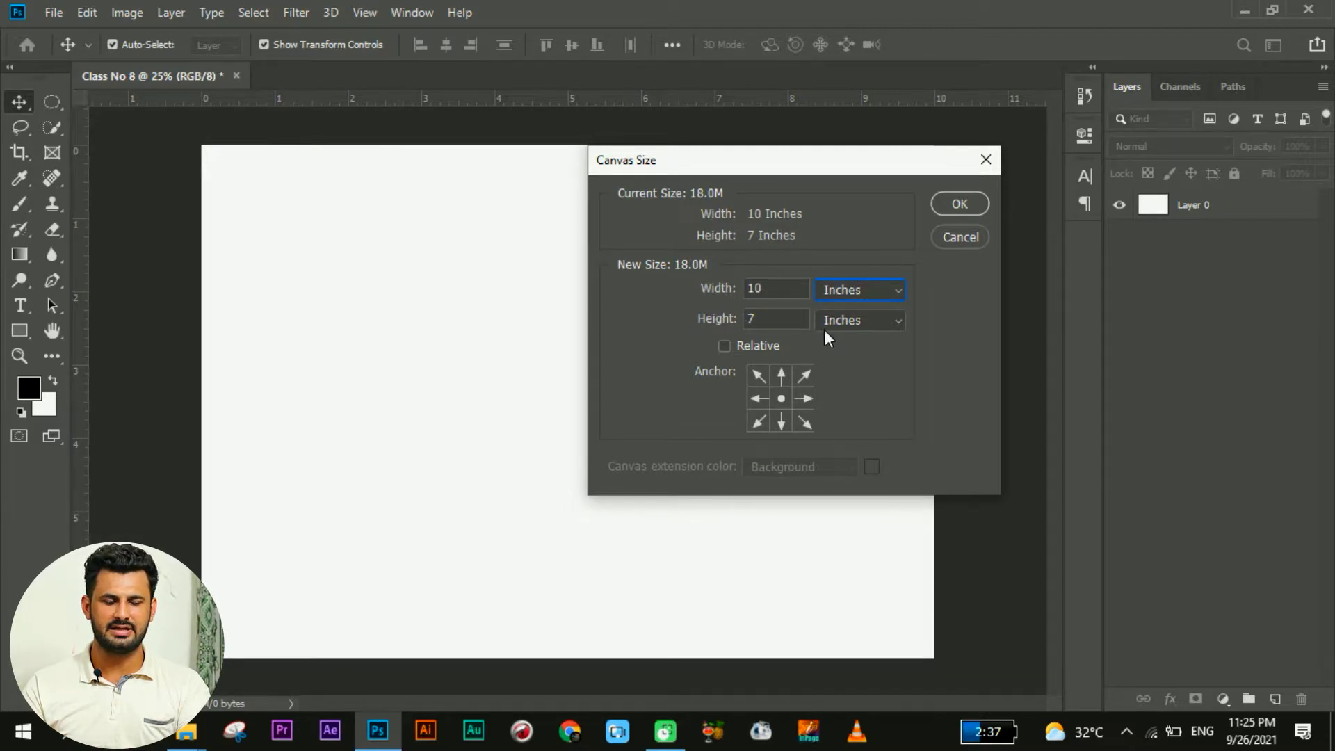
{"action": "left_click", "coordinate": [960, 204]}
{"action": "left_click", "coordinate": [136, 15]}
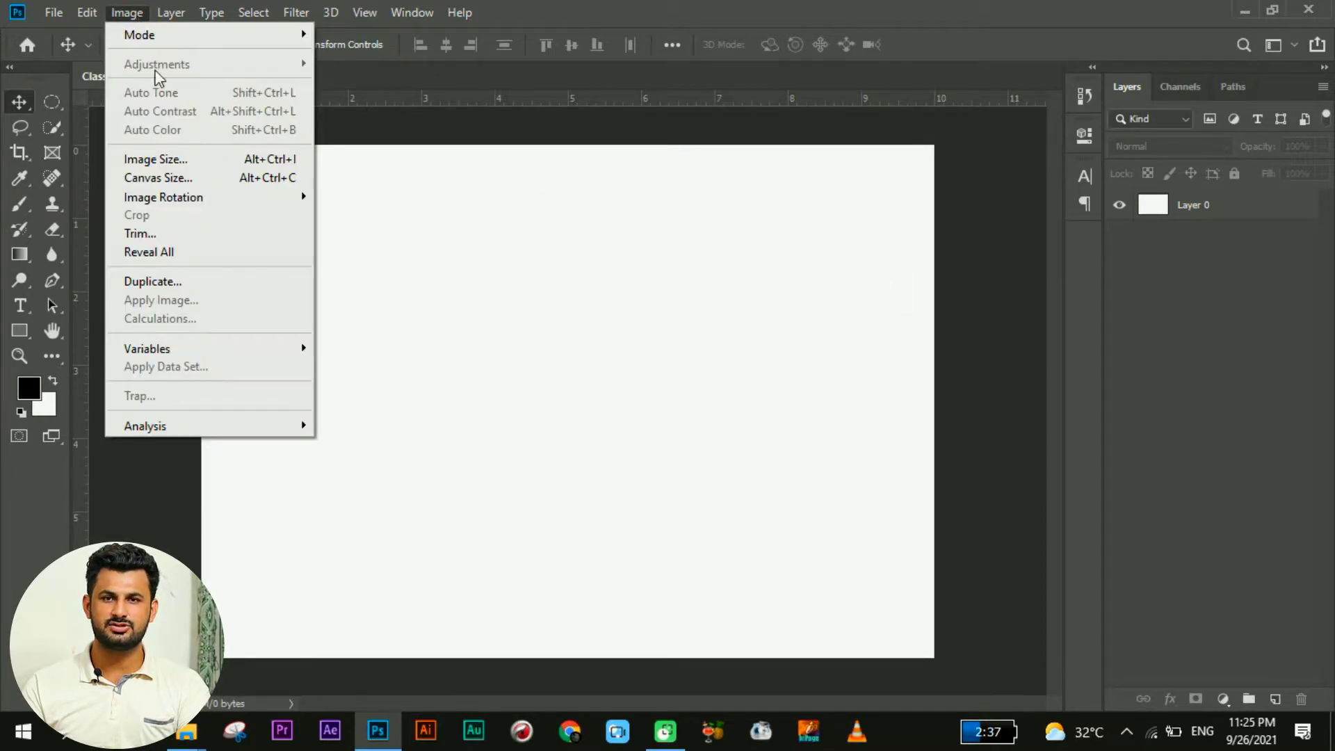
{"action": "left_click", "coordinate": [224, 179]}
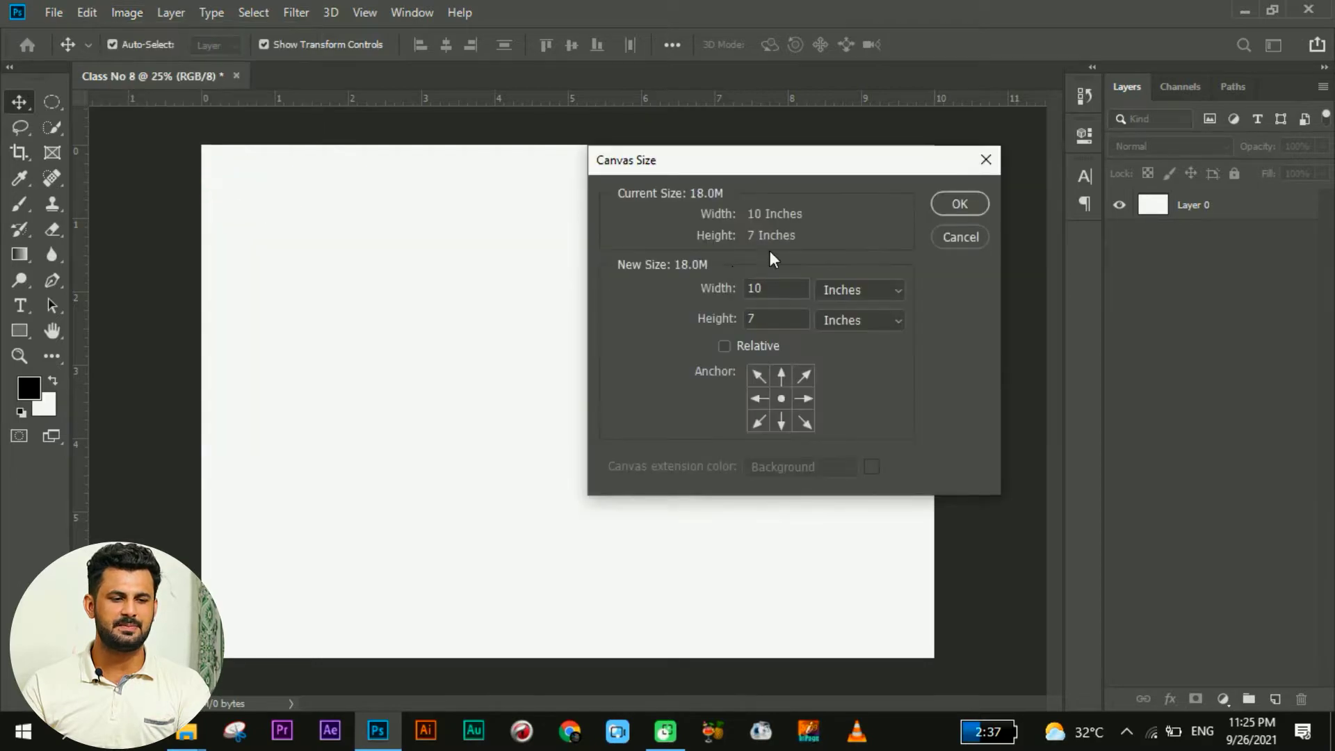
{"action": "double_click", "coordinate": [777, 290]}
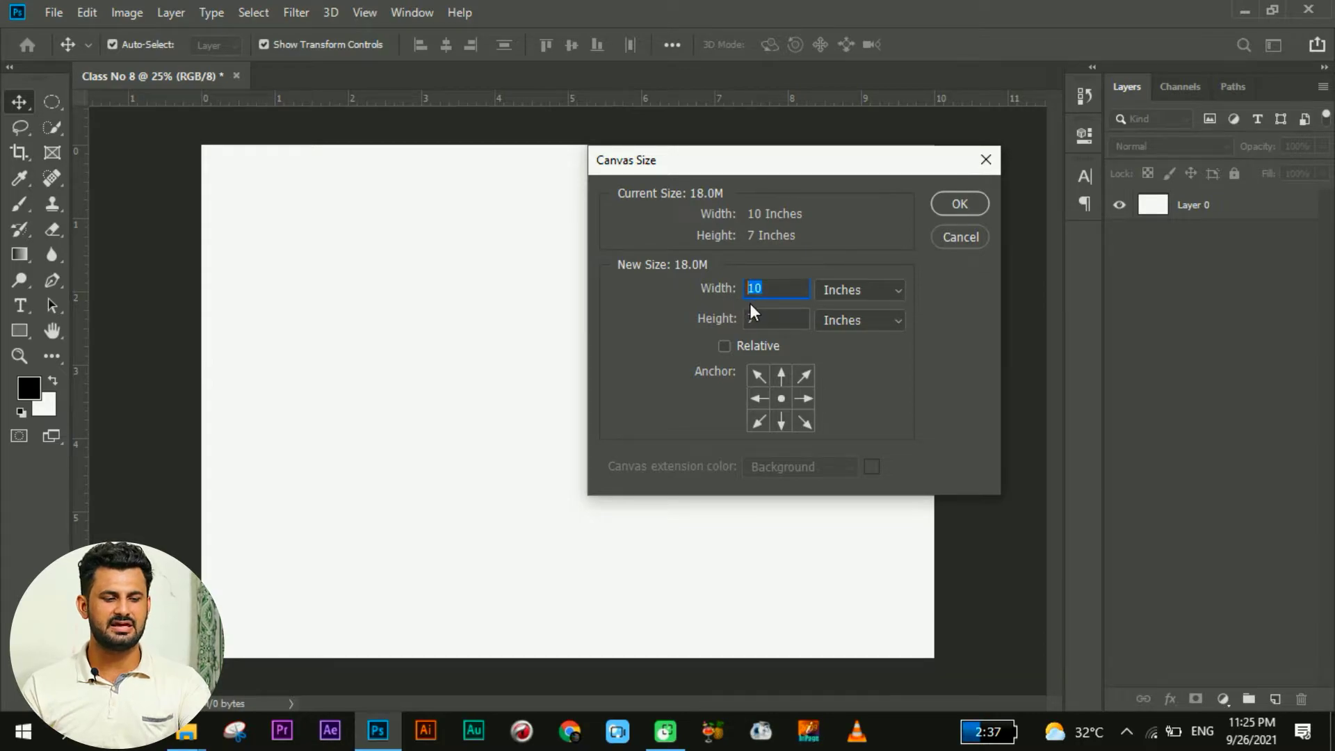
{"action": "left_click", "coordinate": [886, 286]}
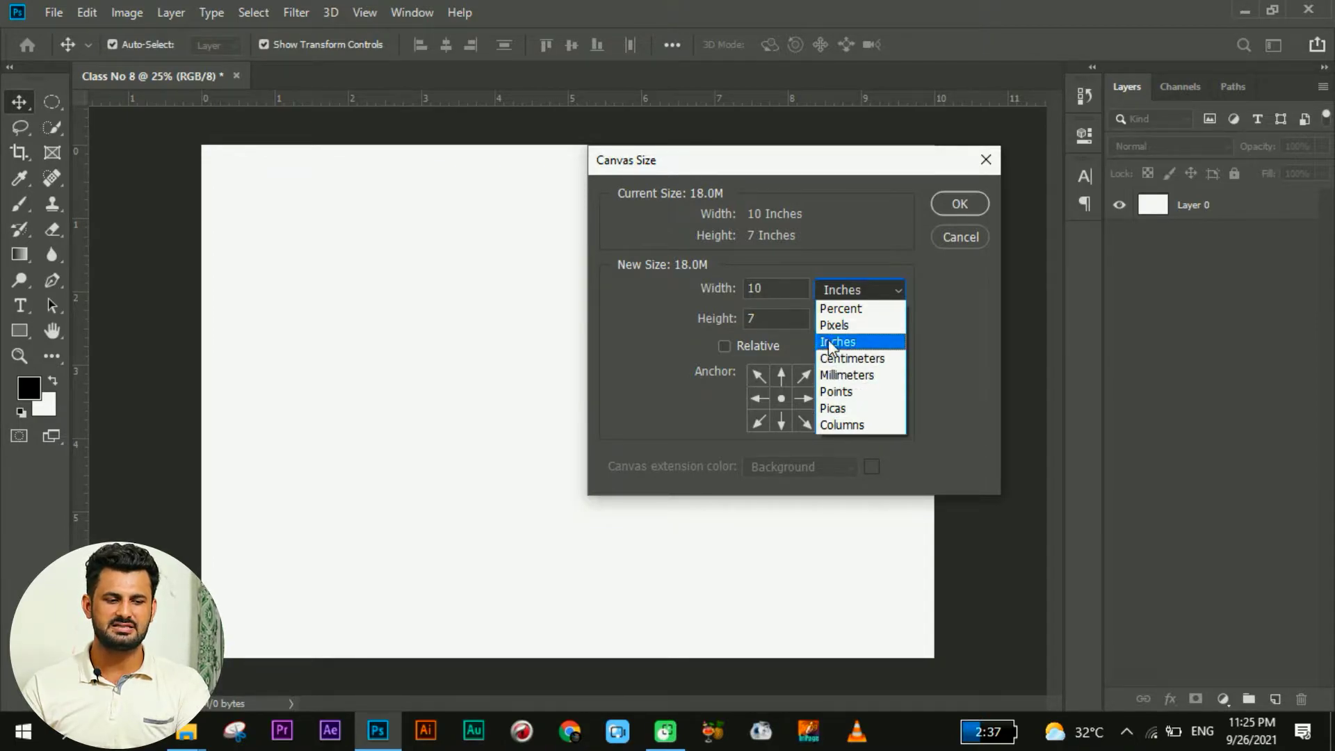
{"action": "left_click", "coordinate": [949, 202]}
{"action": "left_click", "coordinate": [960, 205]}
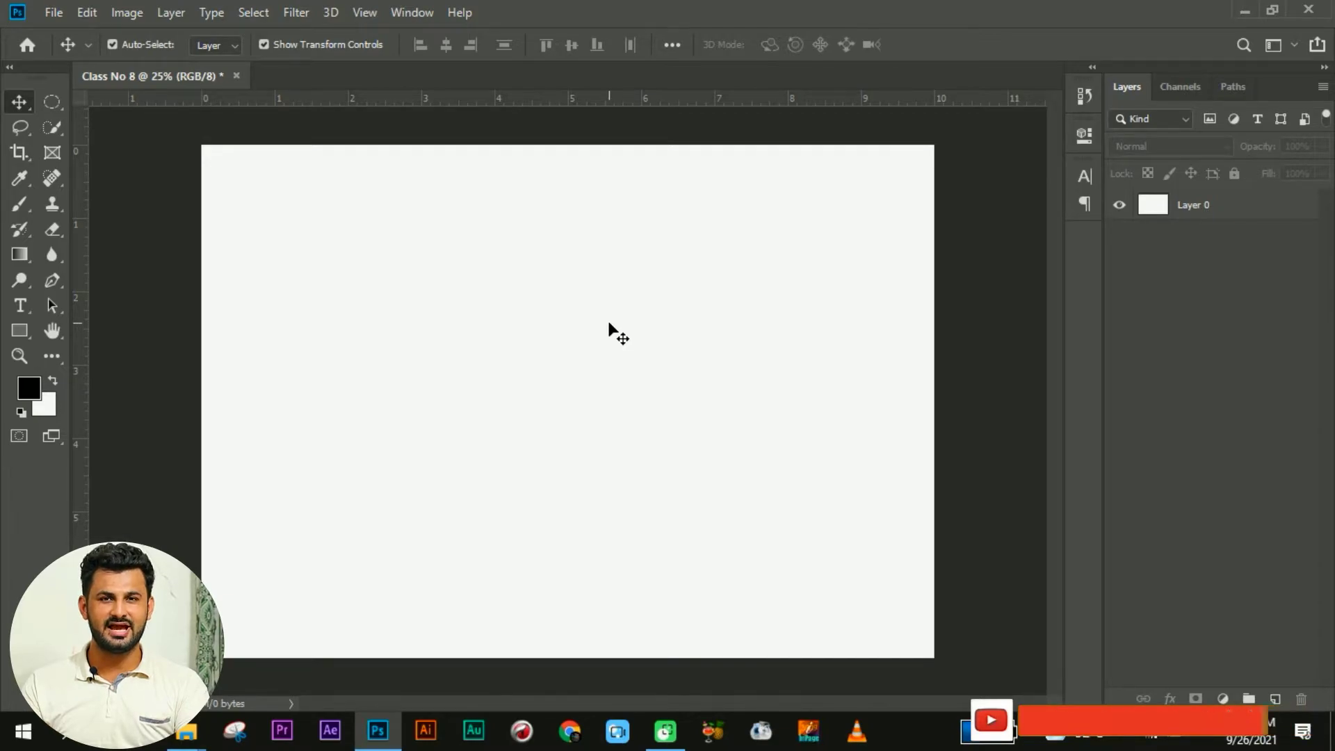
- Place a Lorem Ipsum placeholder text above Layer 0, in the left half of the canvas, with the Type tool
{"action": "left_click", "coordinate": [19, 304]}
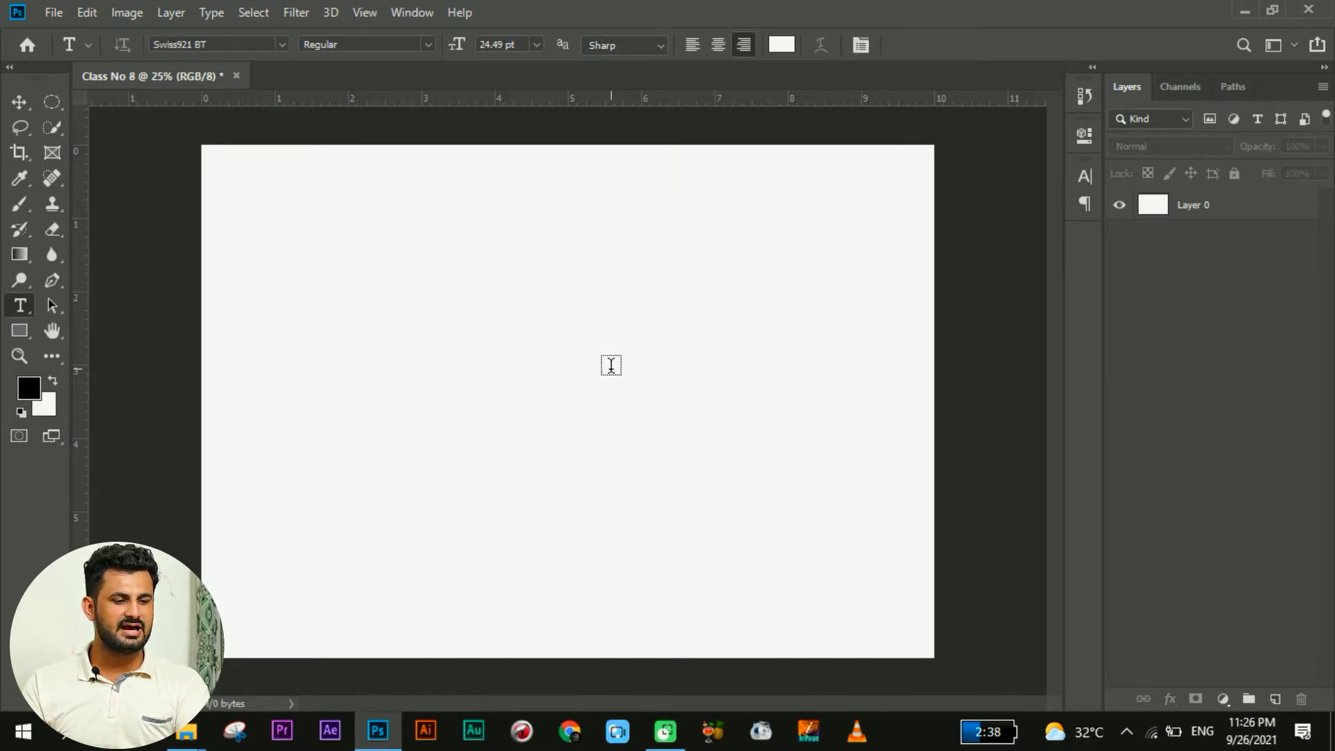
{"action": "left_click", "coordinate": [1276, 212]}
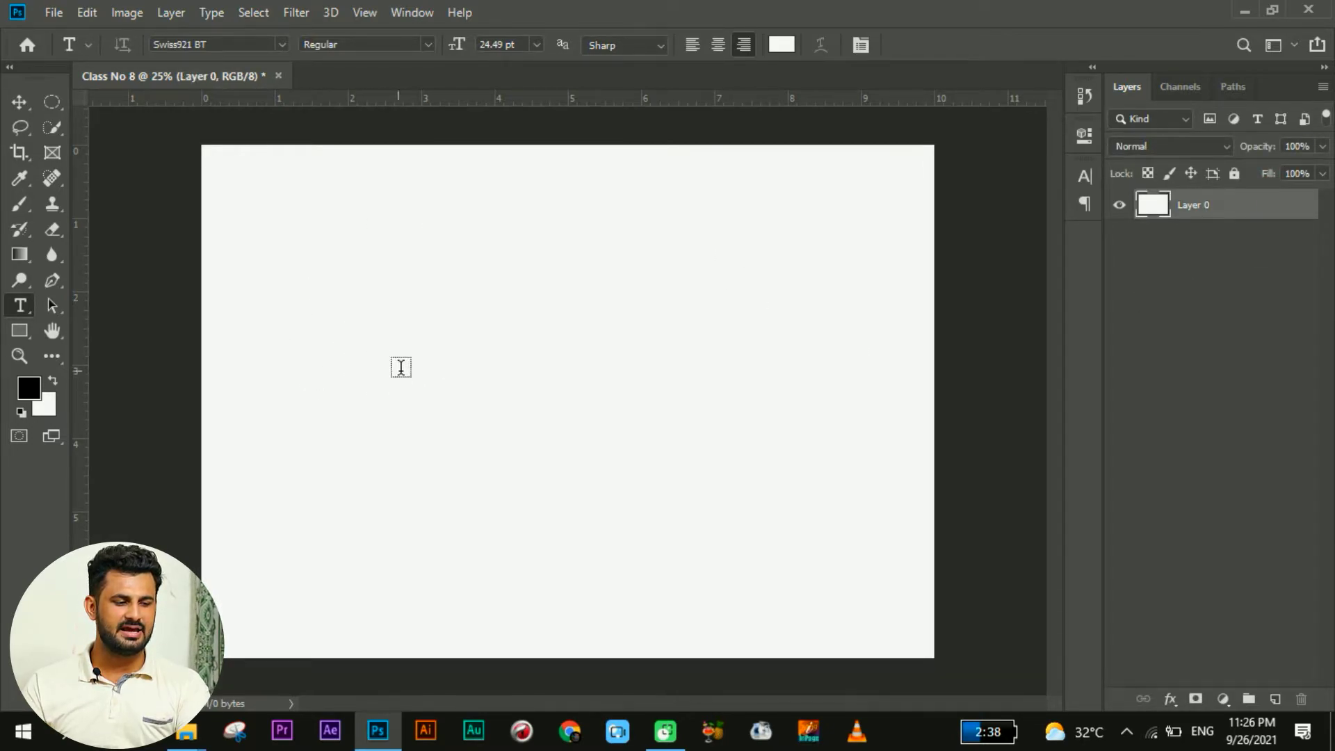
{"action": "left_click", "coordinate": [431, 362]}
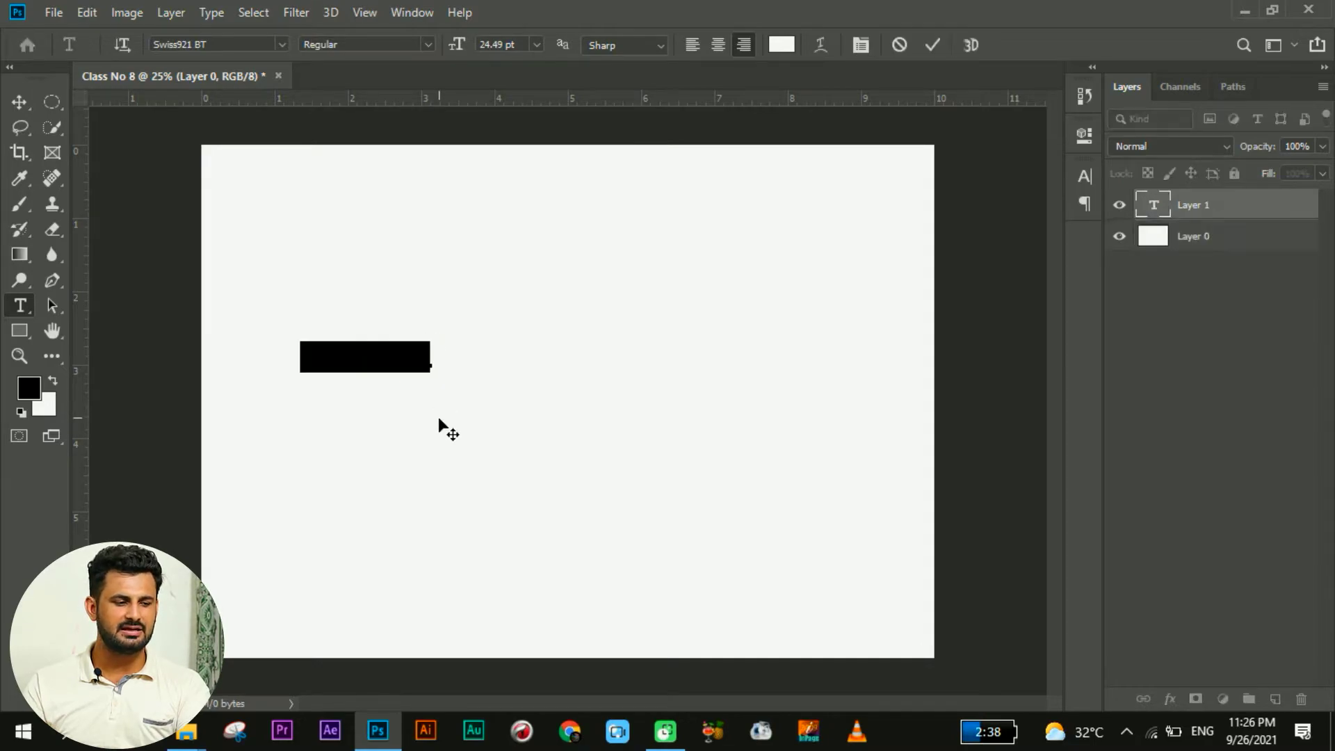
- Select the whole placeholder text, set its color to red #eb0b1b and commit the text
{"action": "left_click", "coordinate": [417, 363]}
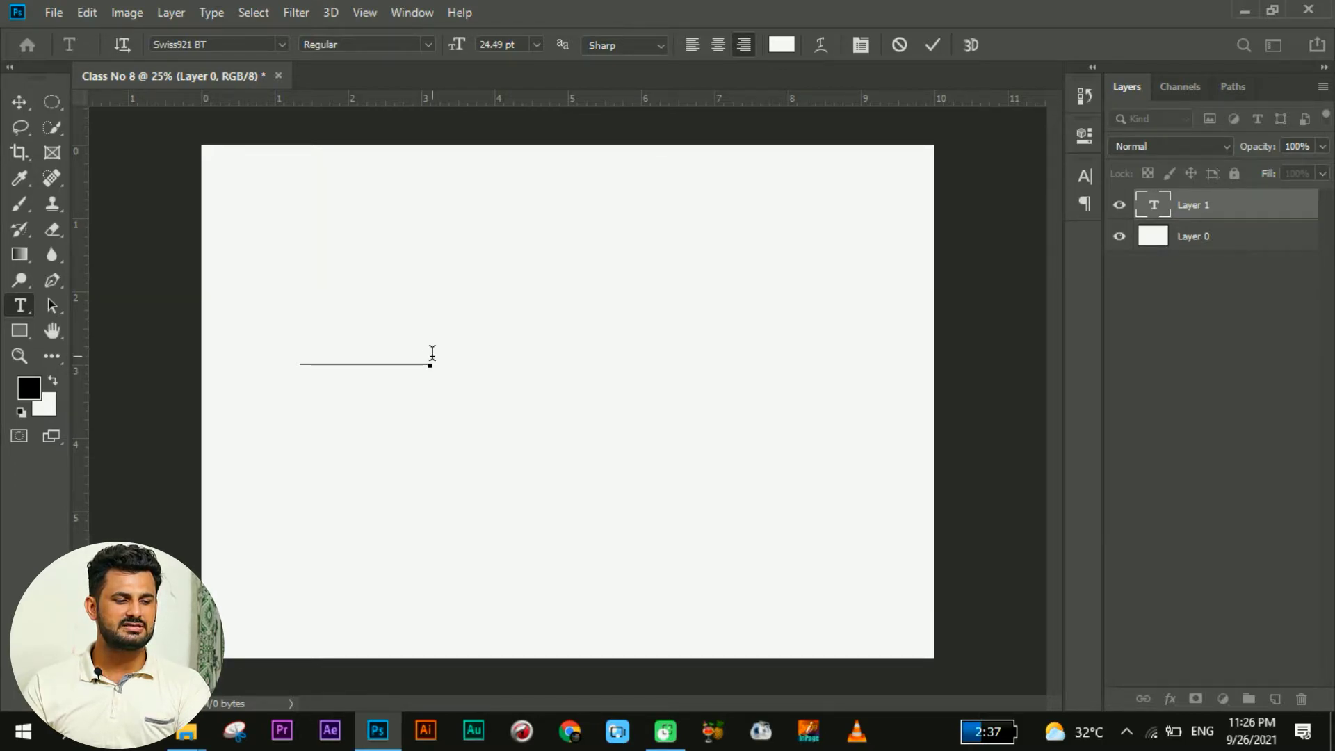
{"action": "left_click_drag", "start_coordinate": [433, 352], "coordinate": [247, 362]}
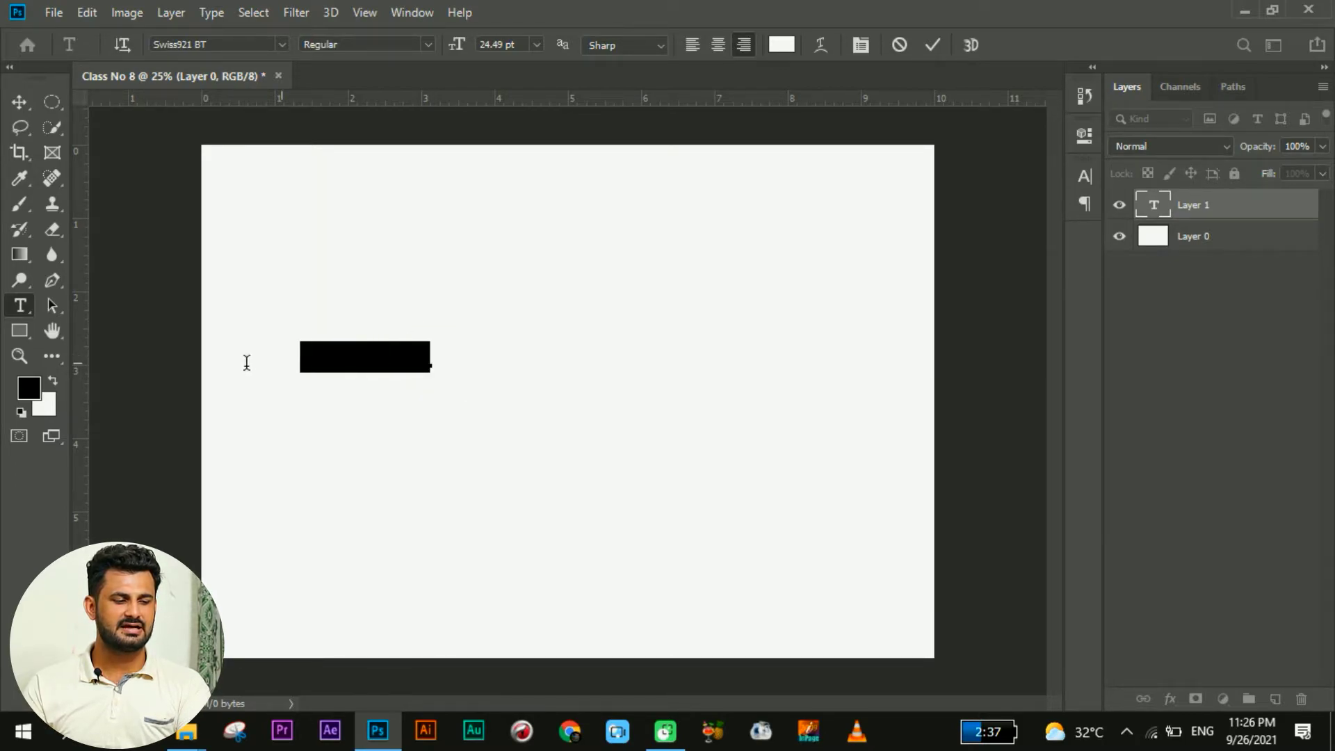
{"action": "left_click", "coordinate": [442, 357]}
{"action": "left_click", "coordinate": [430, 361]}
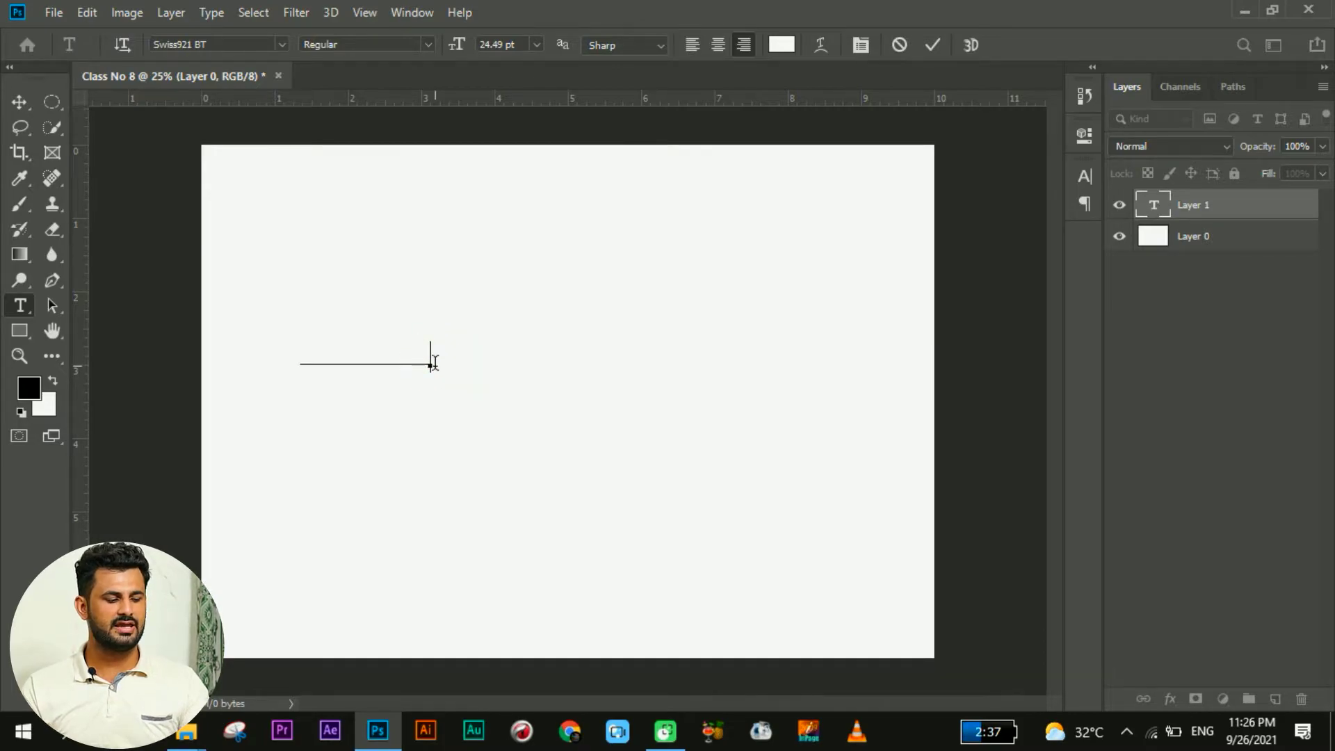
{"action": "key", "text": "ctrl+a"}
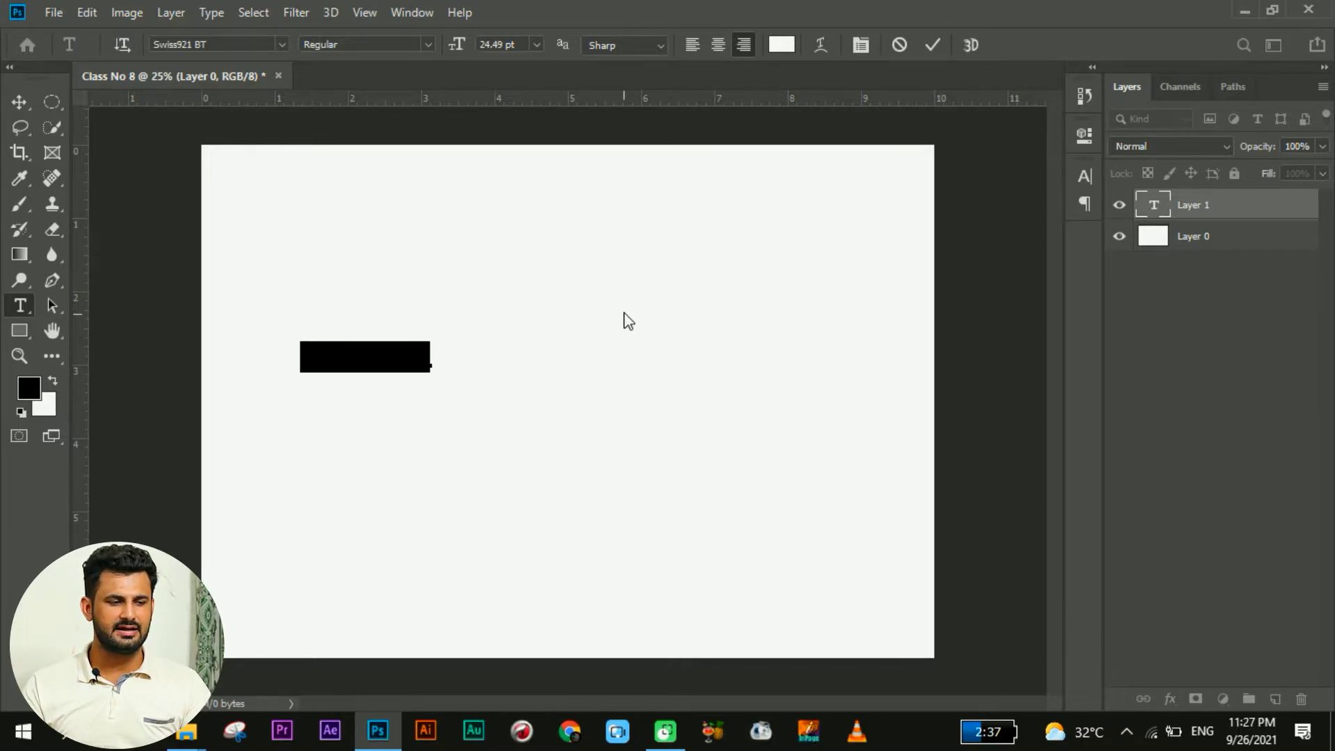
{"action": "left_click", "coordinate": [788, 48]}
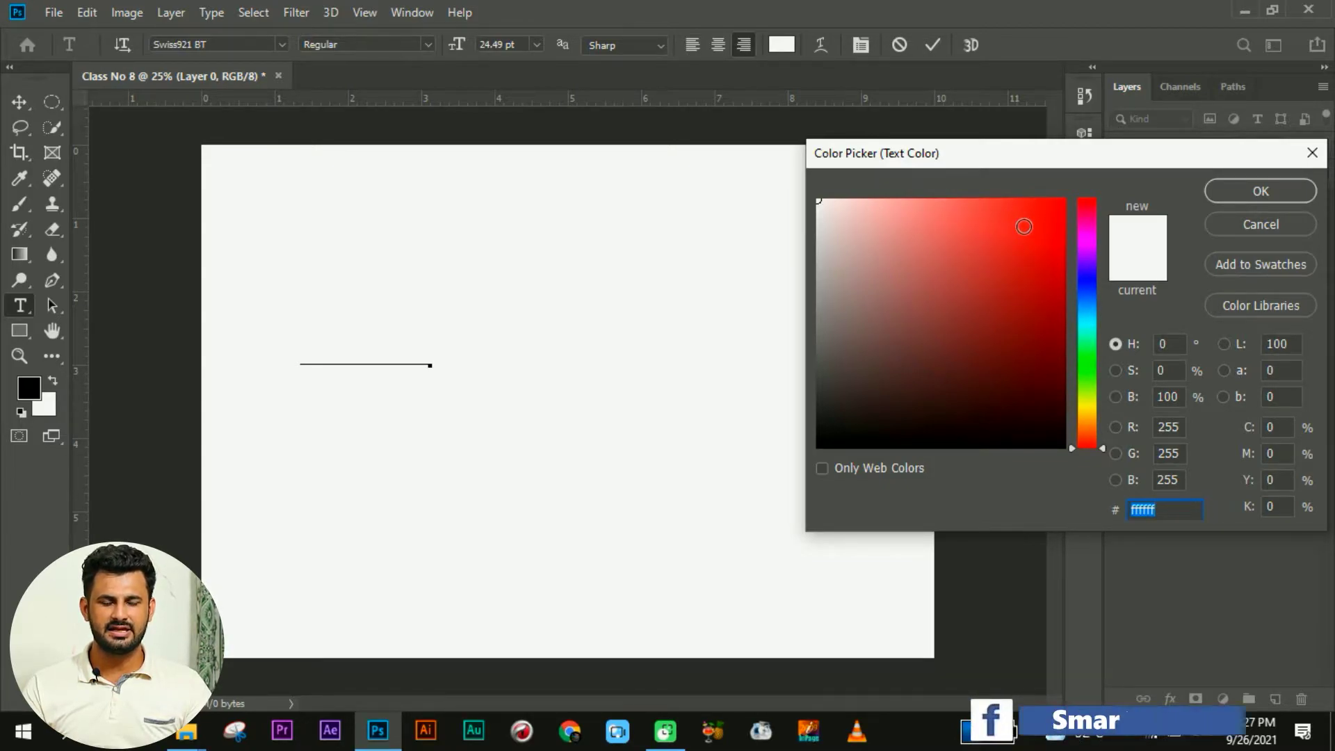
{"action": "left_click", "coordinate": [1023, 227]}
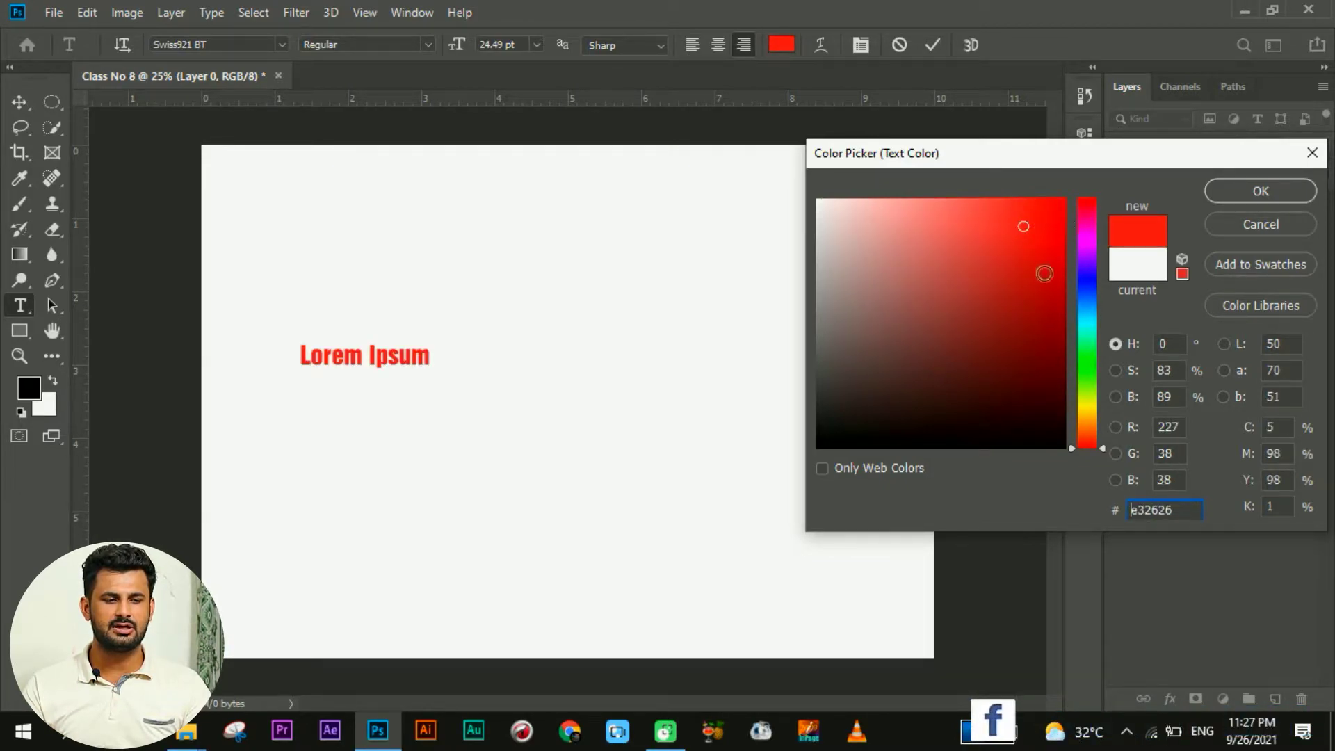
{"action": "left_click", "coordinate": [1087, 290]}
{"action": "left_click", "coordinate": [1026, 320]}
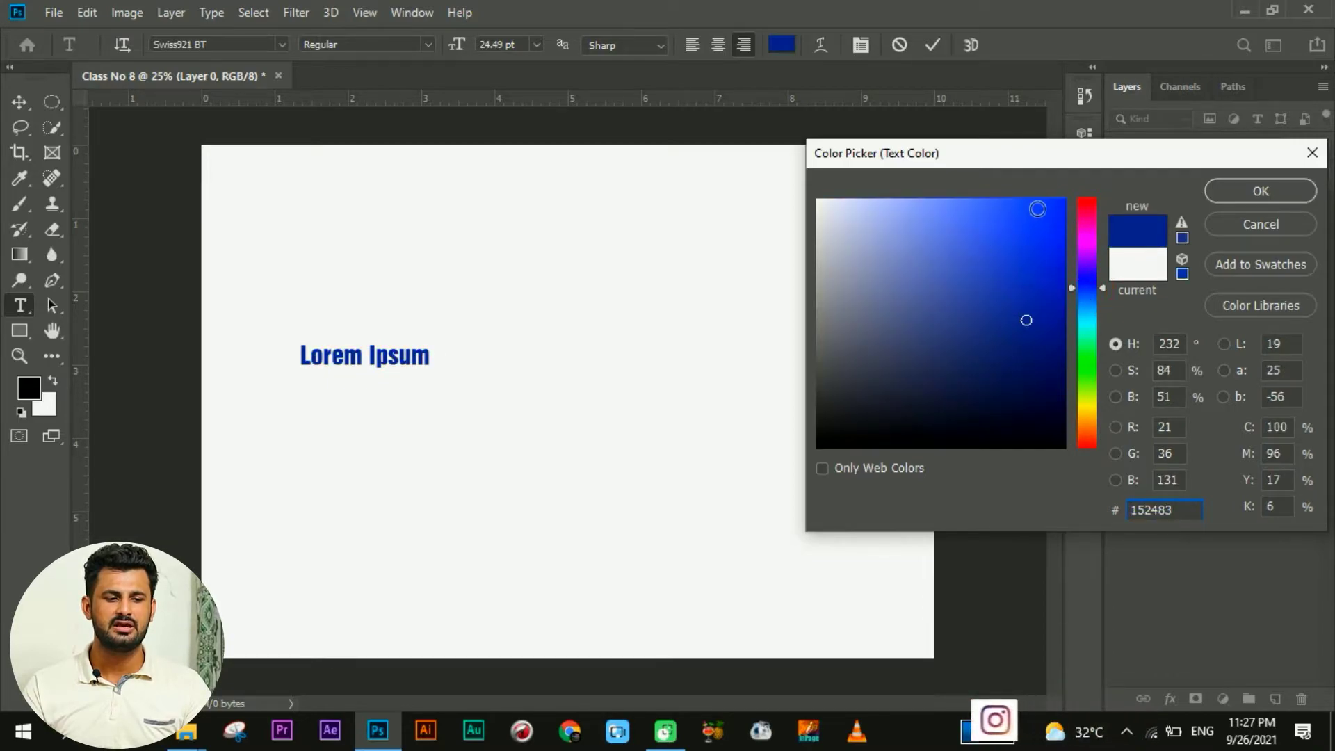
{"action": "left_click", "coordinate": [1034, 214]}
{"action": "left_click", "coordinate": [1043, 264]}
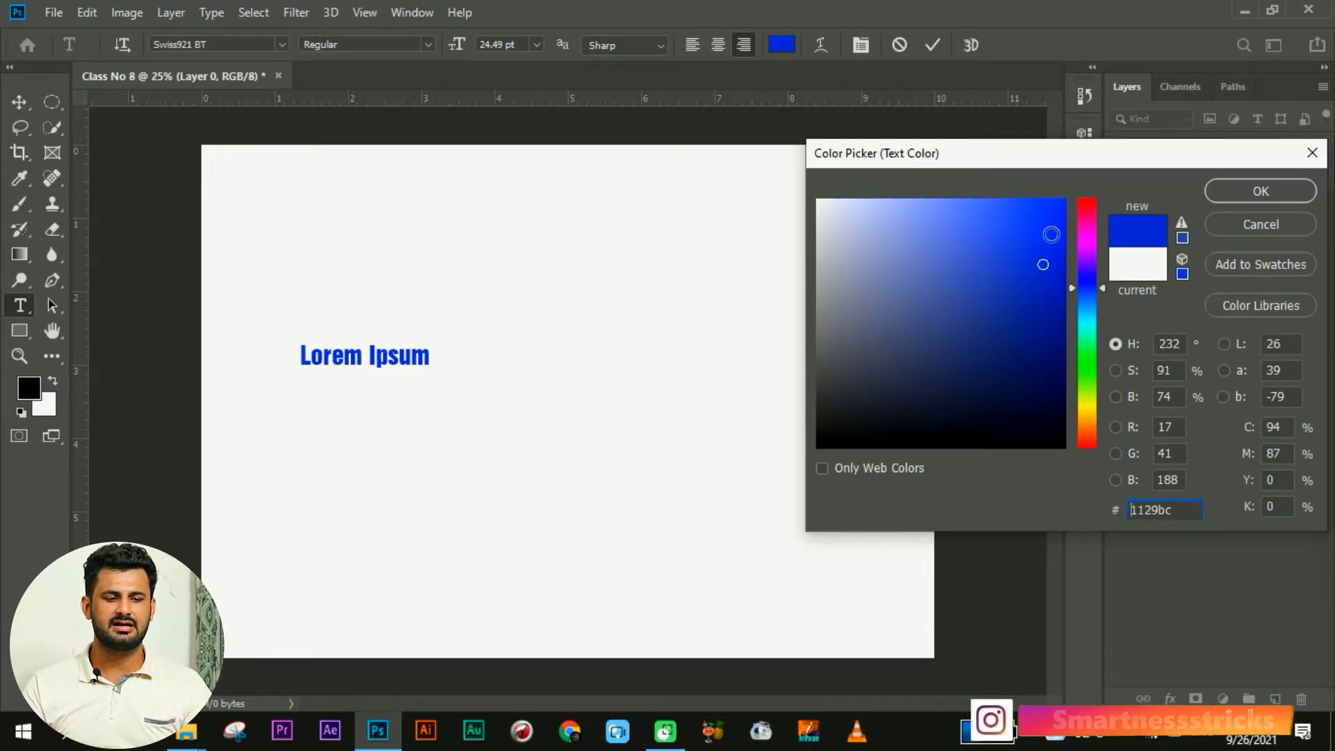
{"action": "left_click", "coordinate": [1053, 218]}
{"action": "left_click", "coordinate": [1087, 201]}
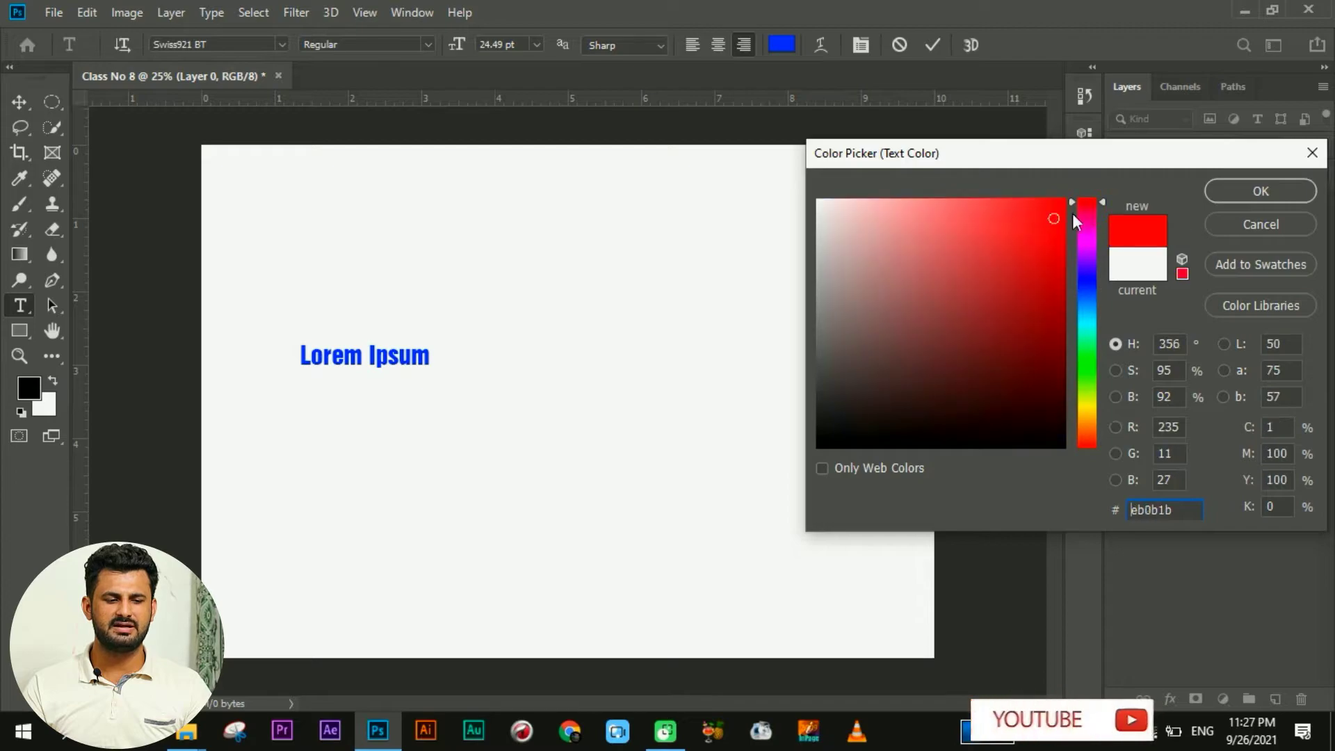
{"action": "left_click", "coordinate": [1238, 191]}
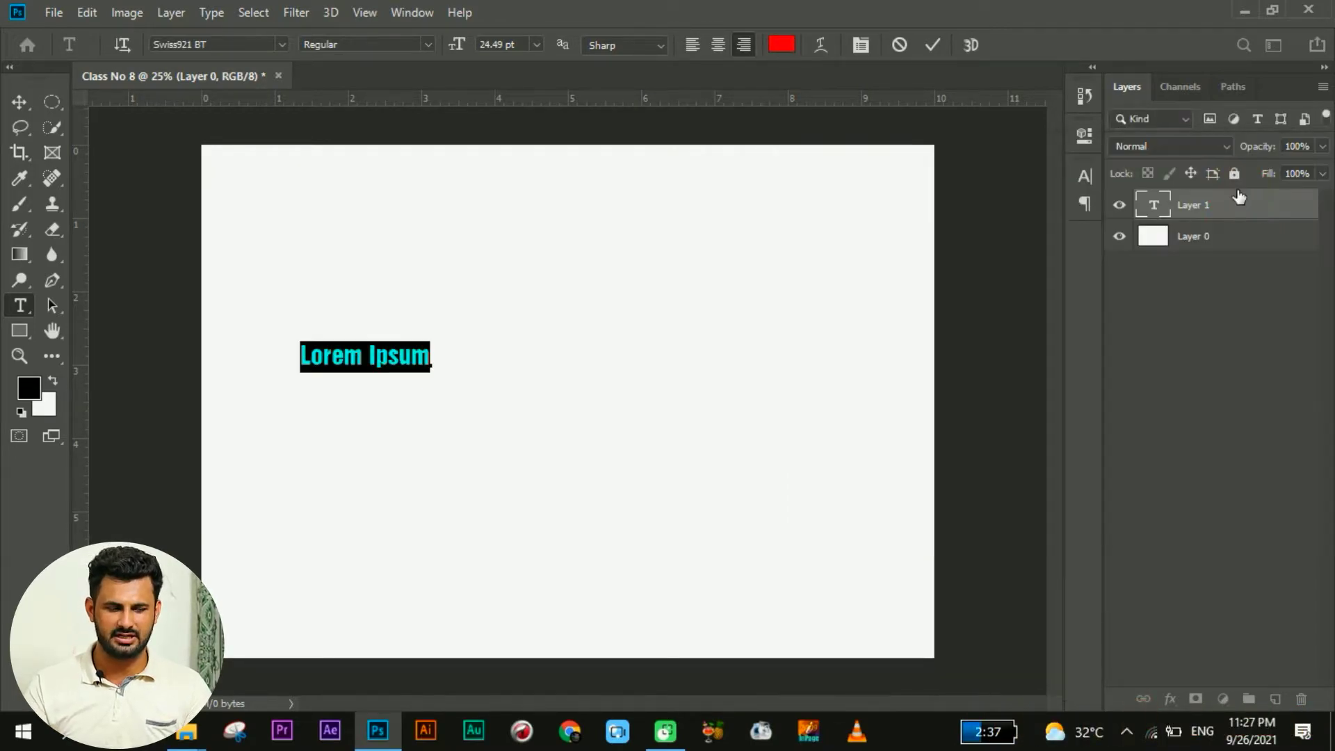
{"action": "left_click", "coordinate": [933, 45]}
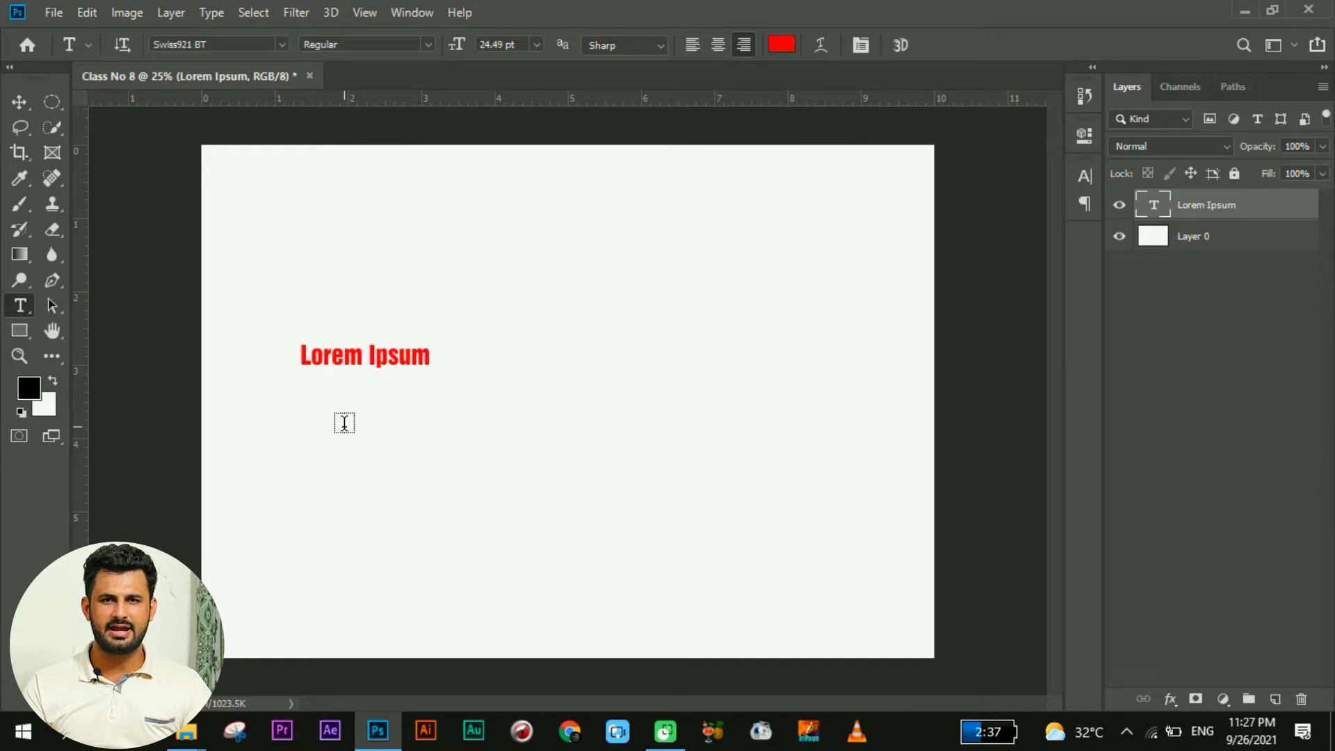
- Add two more Lorem Ipsum texts, one below and one above to the right of the first
{"action": "left_click", "coordinate": [392, 506]}
{"action": "left_click", "coordinate": [924, 47]}
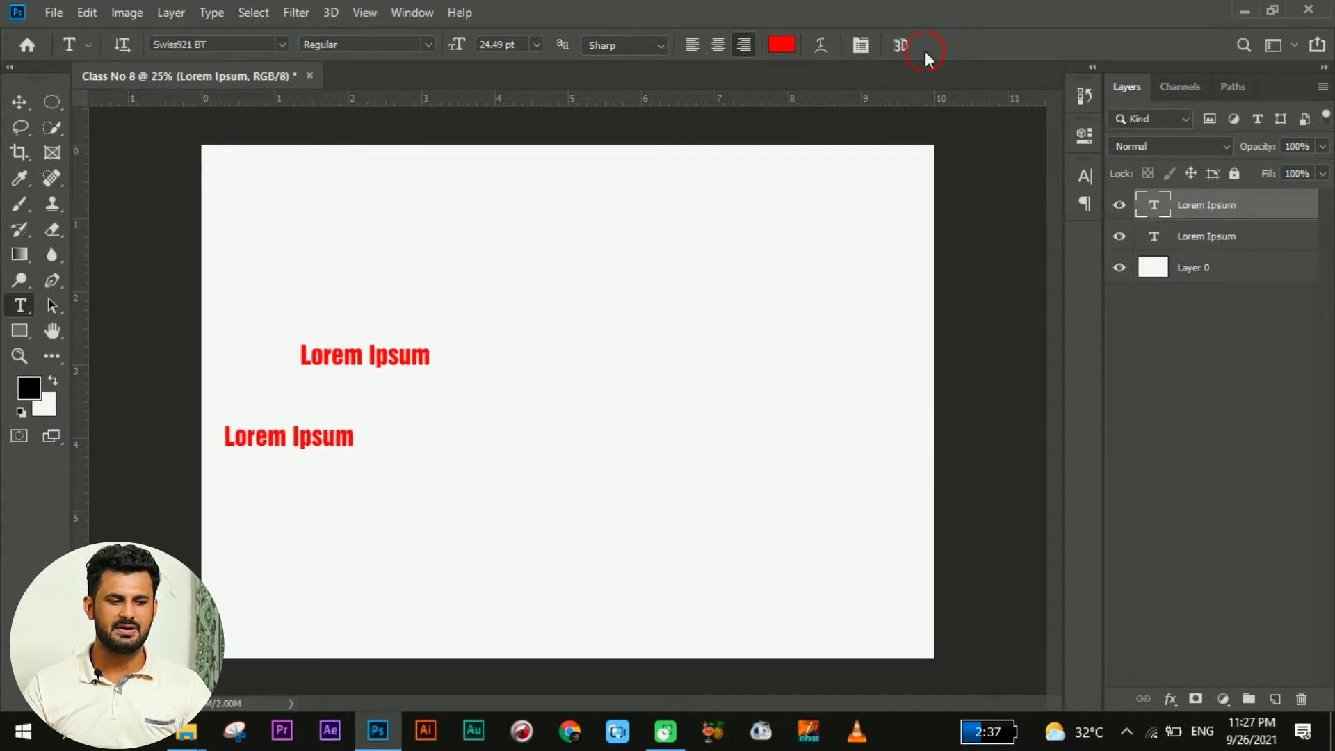
{"action": "left_click", "coordinate": [600, 283]}
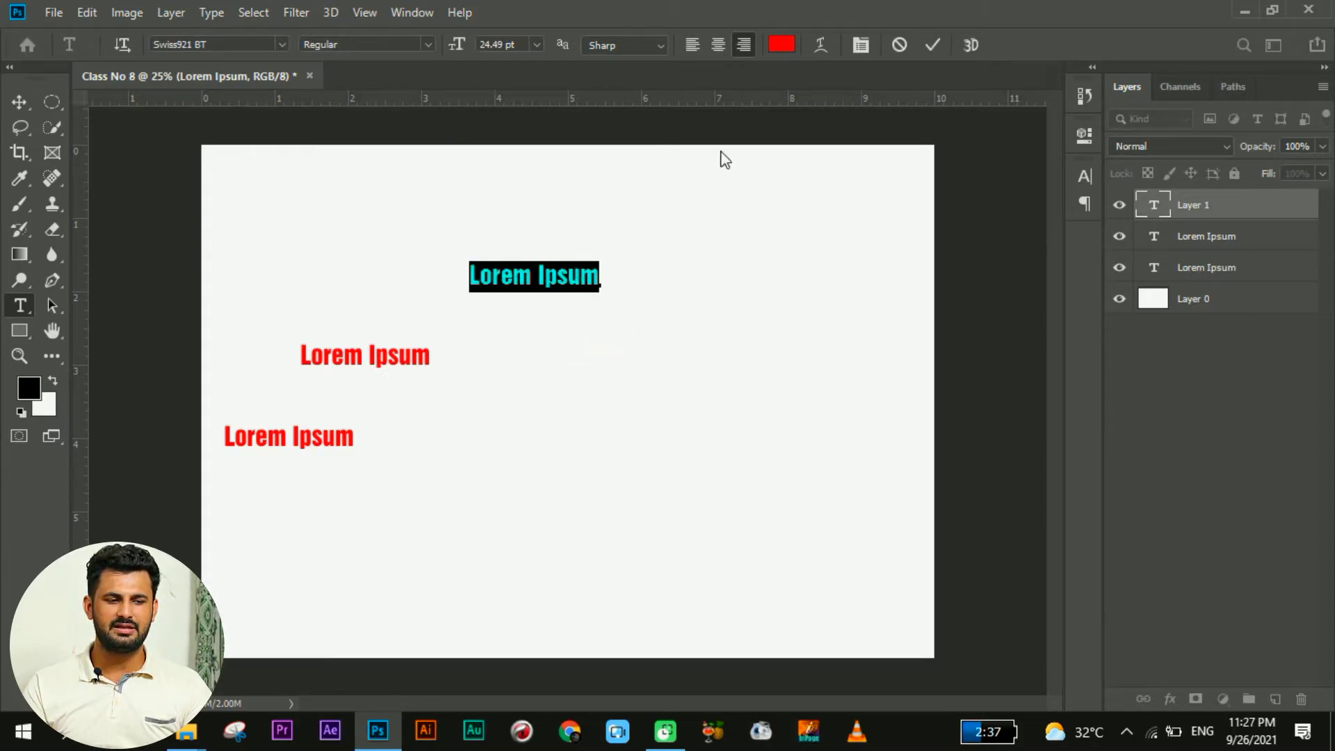
{"action": "left_click", "coordinate": [933, 47]}
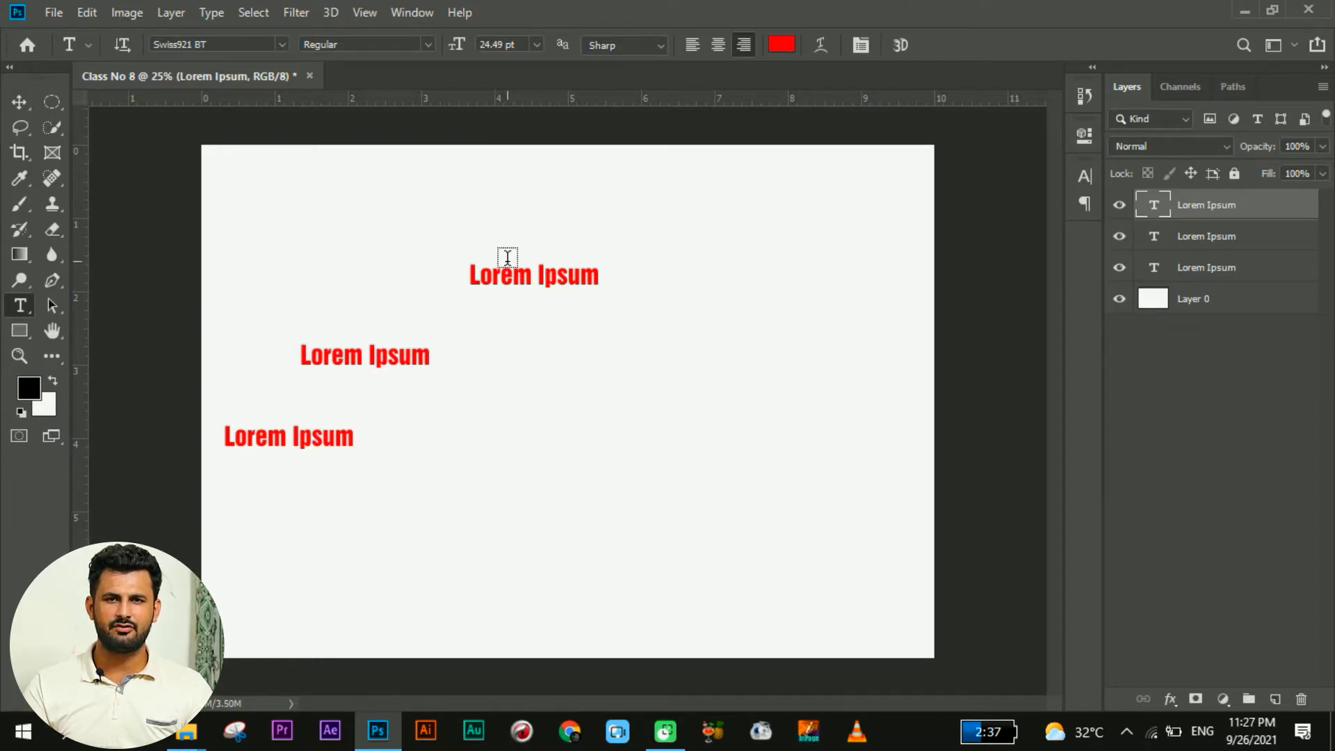
- Move the uppermost Lorem Ipsum text slightly straight down on the canvas
{"action": "left_click", "coordinate": [14, 103]}
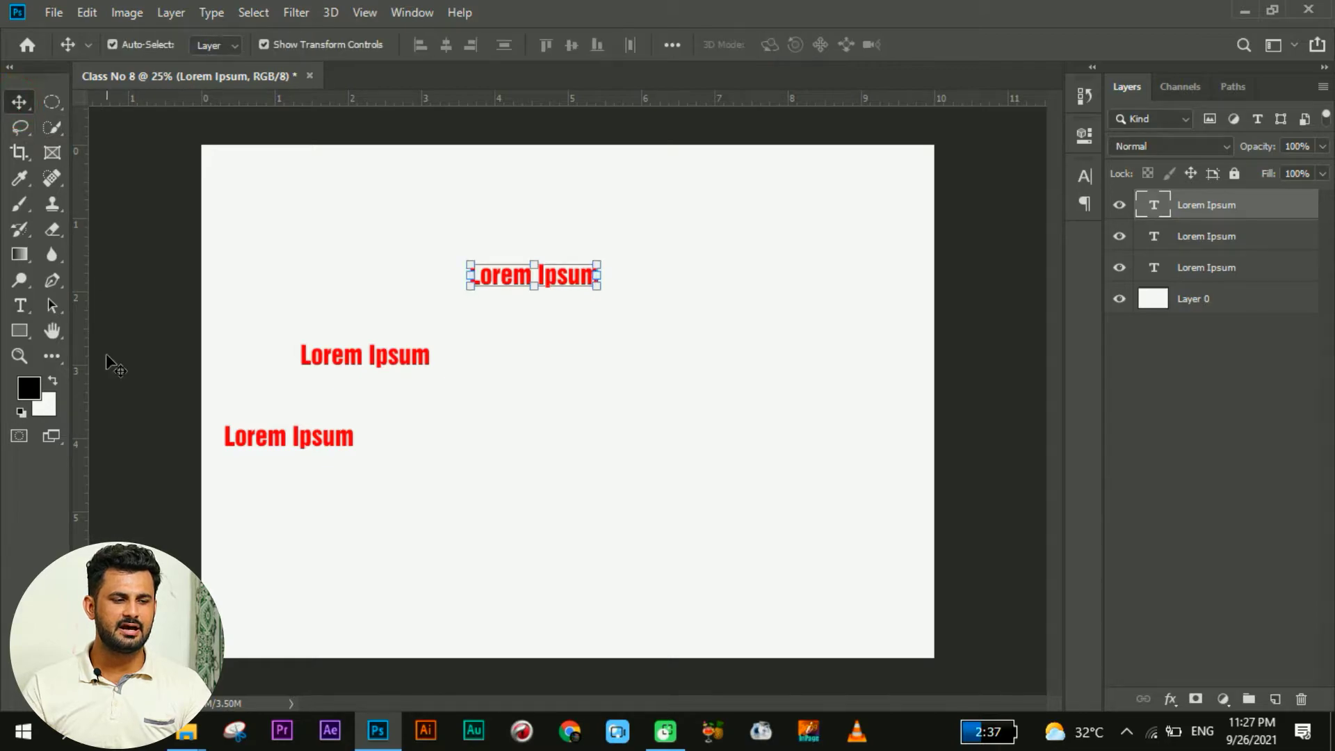
{"action": "left_click", "coordinate": [104, 352]}
{"action": "left_click_drag", "start_coordinate": [523, 281], "coordinate": [524, 320]}
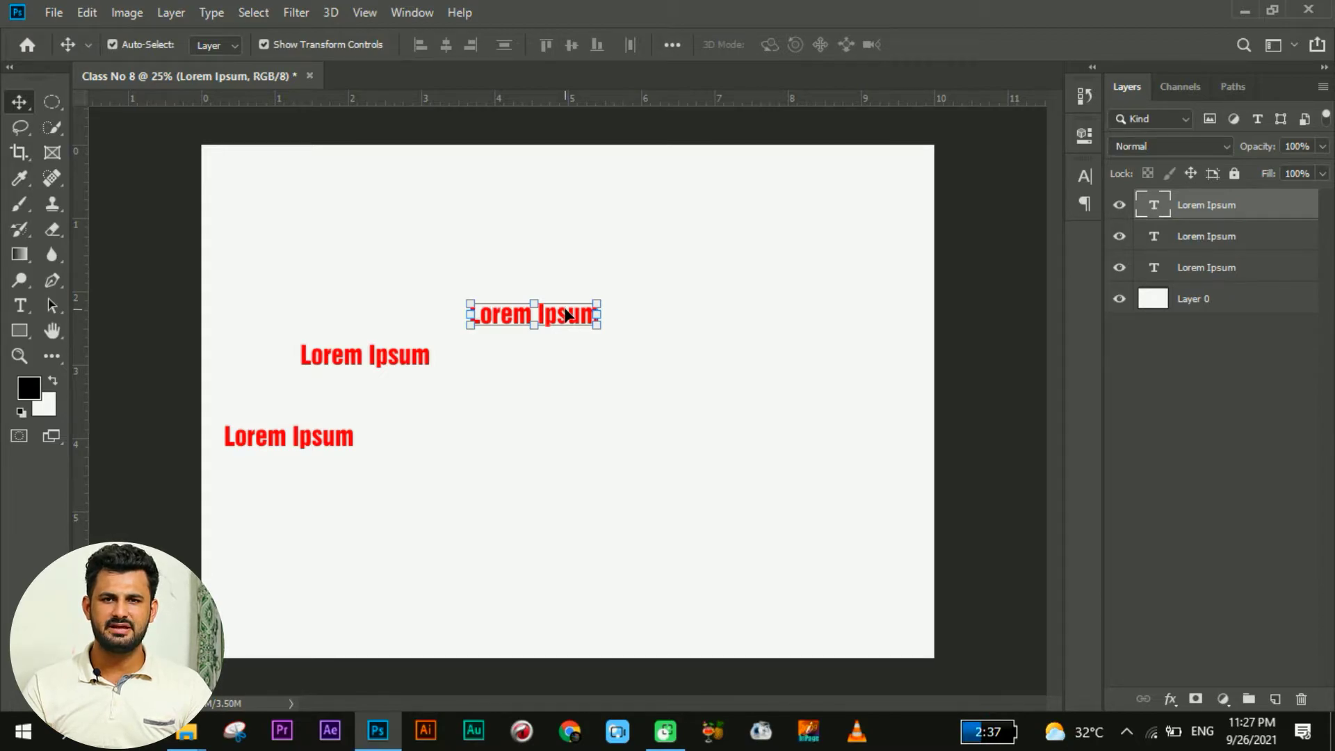
- Delete the two lower Lorem Ipsum texts and move the remaining one to the center of the canvas
{"action": "left_click", "coordinate": [371, 359]}
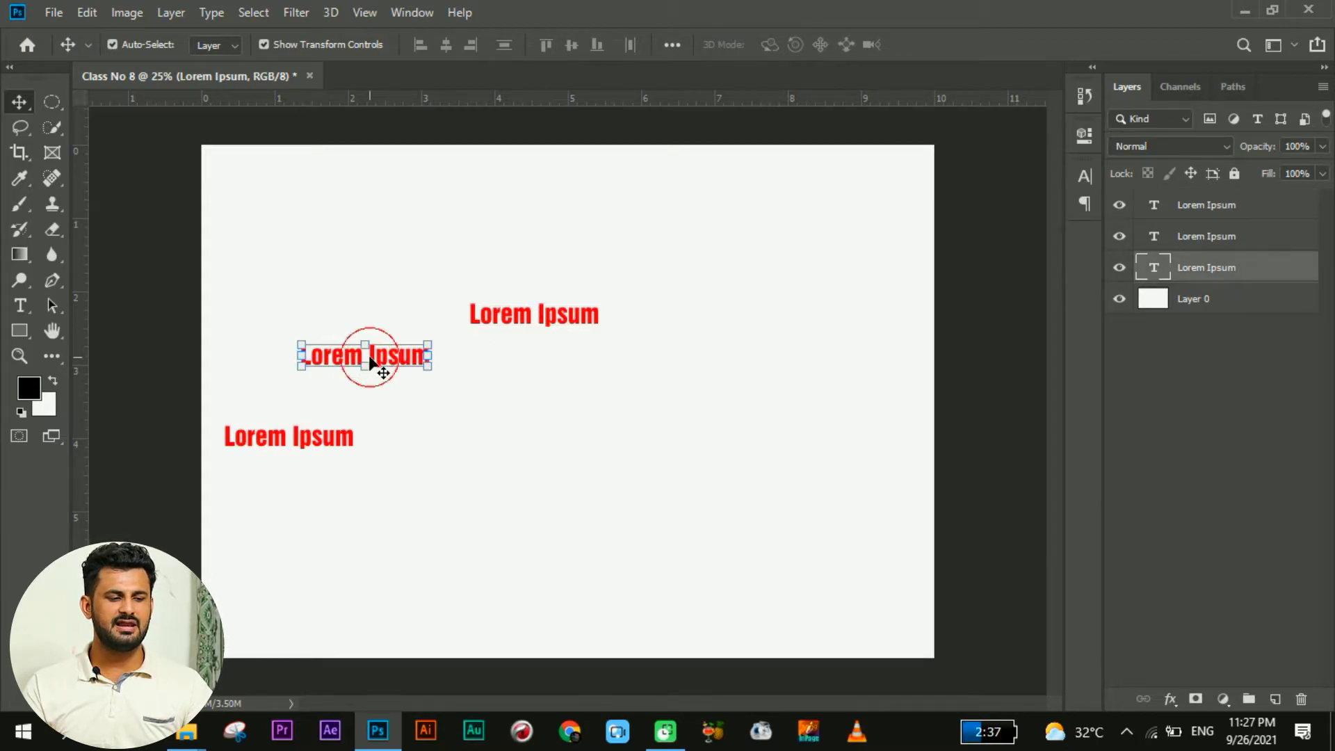
{"action": "key", "text": "Delete"}
{"action": "left_click", "coordinate": [340, 436]}
{"action": "key", "text": "Delete"}
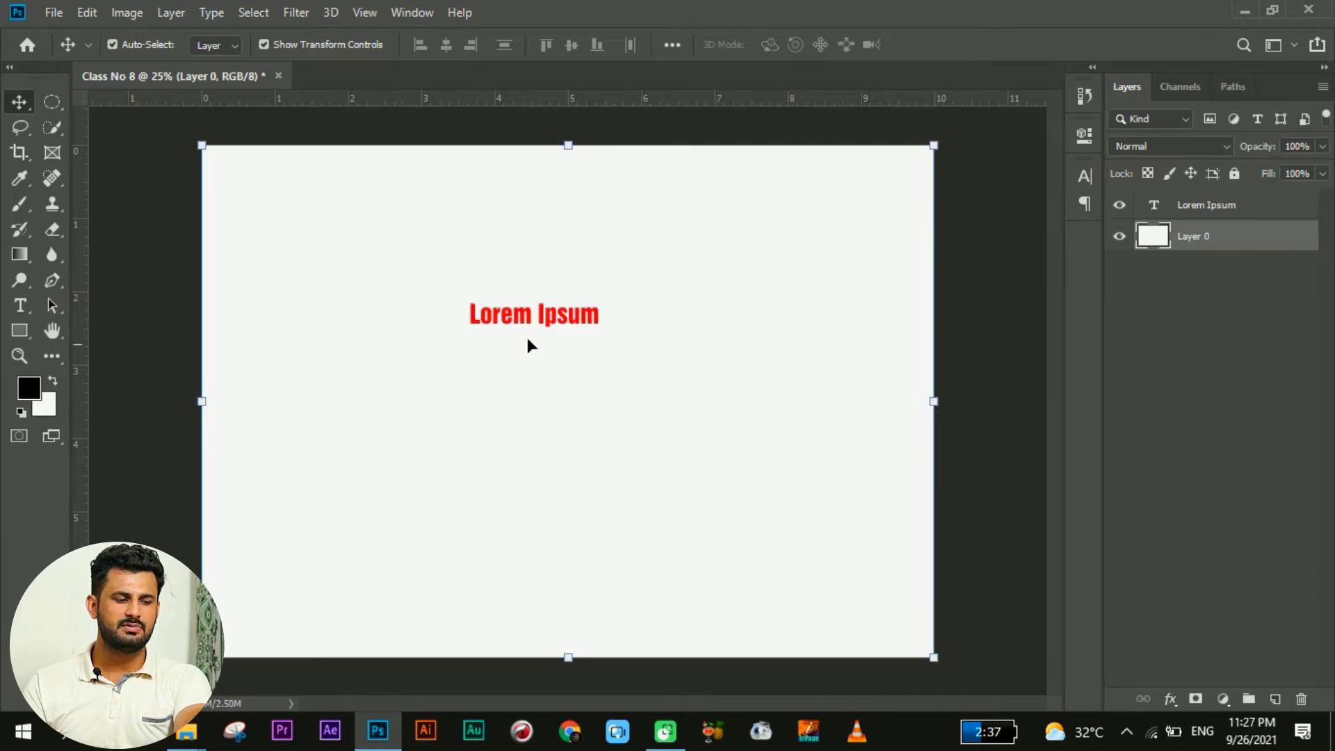
{"action": "left_click_drag", "start_coordinate": [548, 320], "coordinate": [590, 403]}
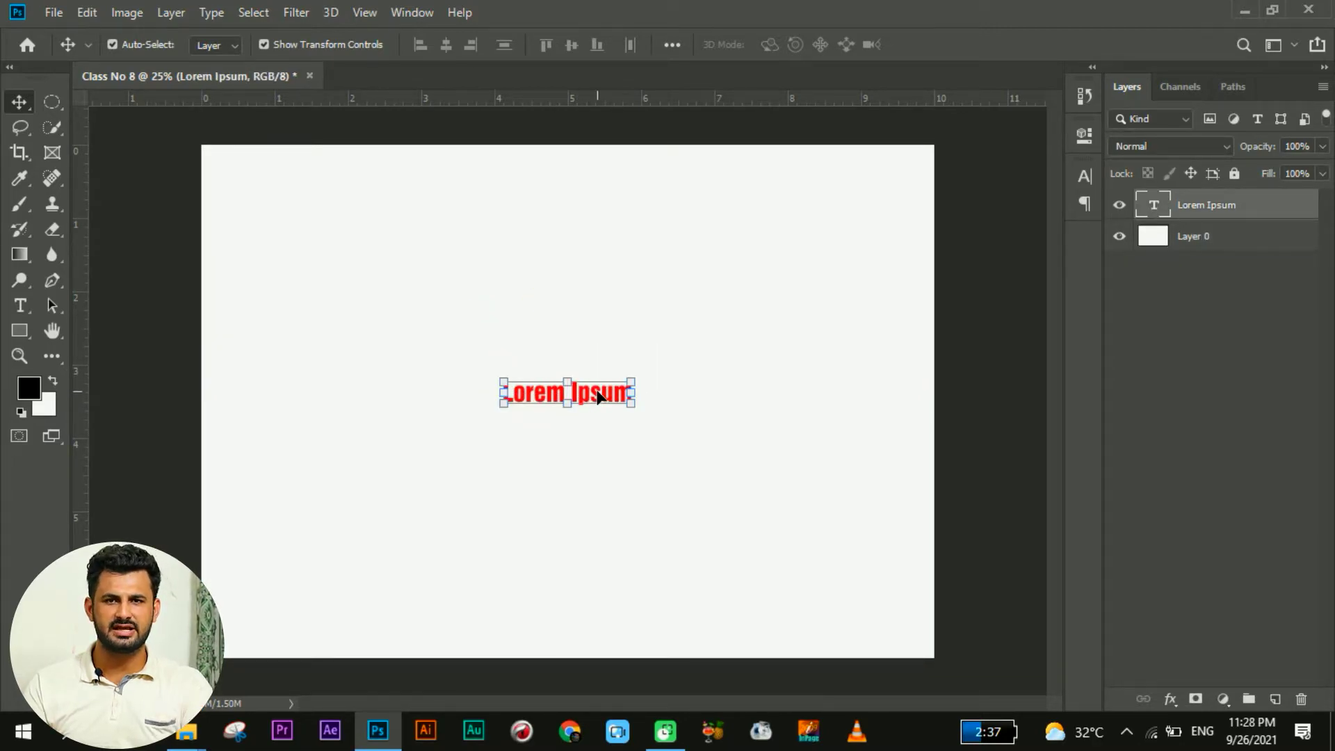
- Replace the Lorem Ipsum text with ABC, commit it and switch back to the Move tool
{"action": "double_click", "coordinate": [598, 396]}
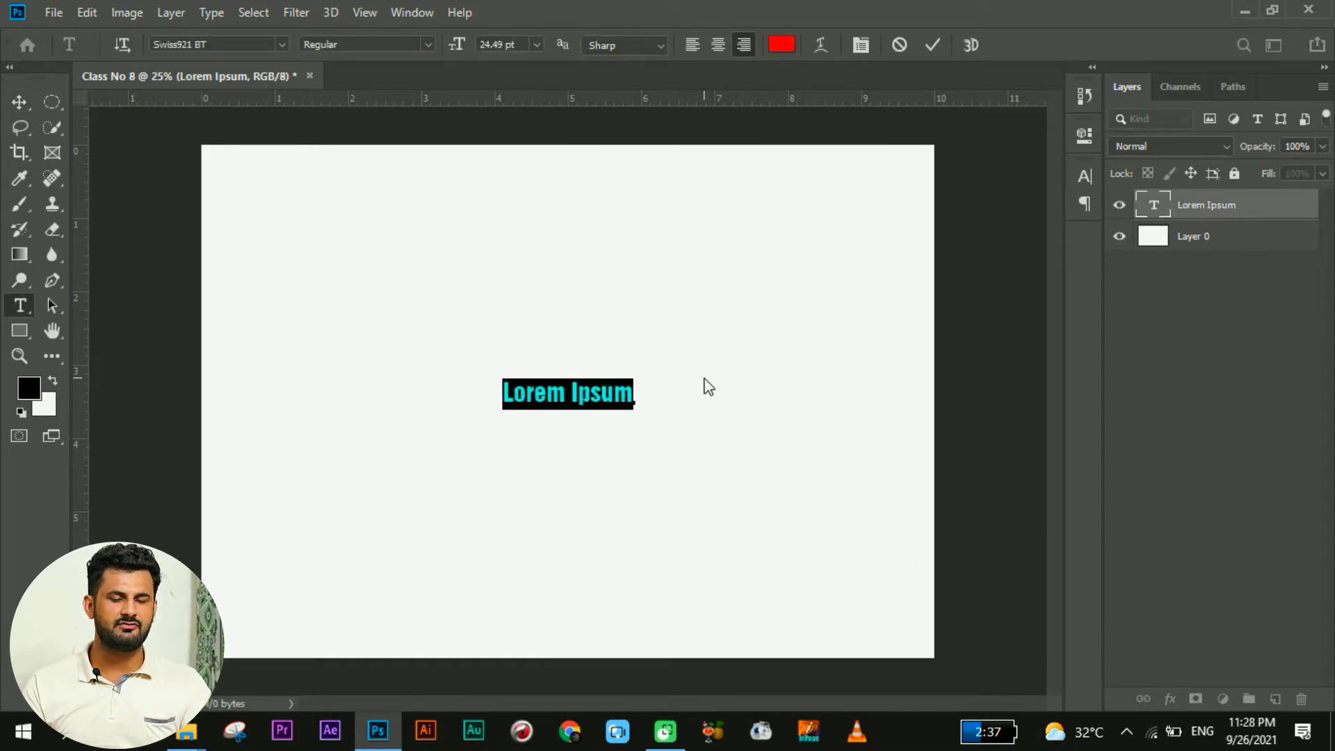
{"action": "type", "text": "A"}
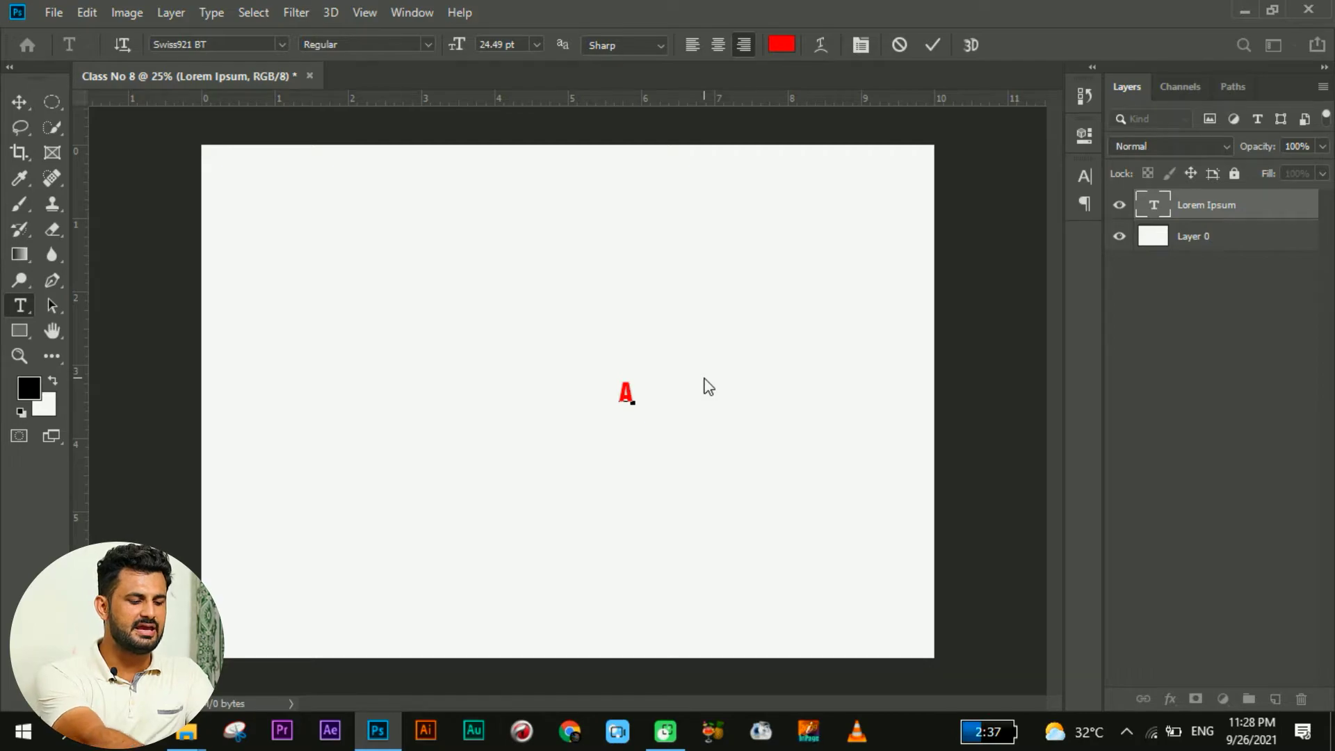
{"action": "type", "text": "BC"}
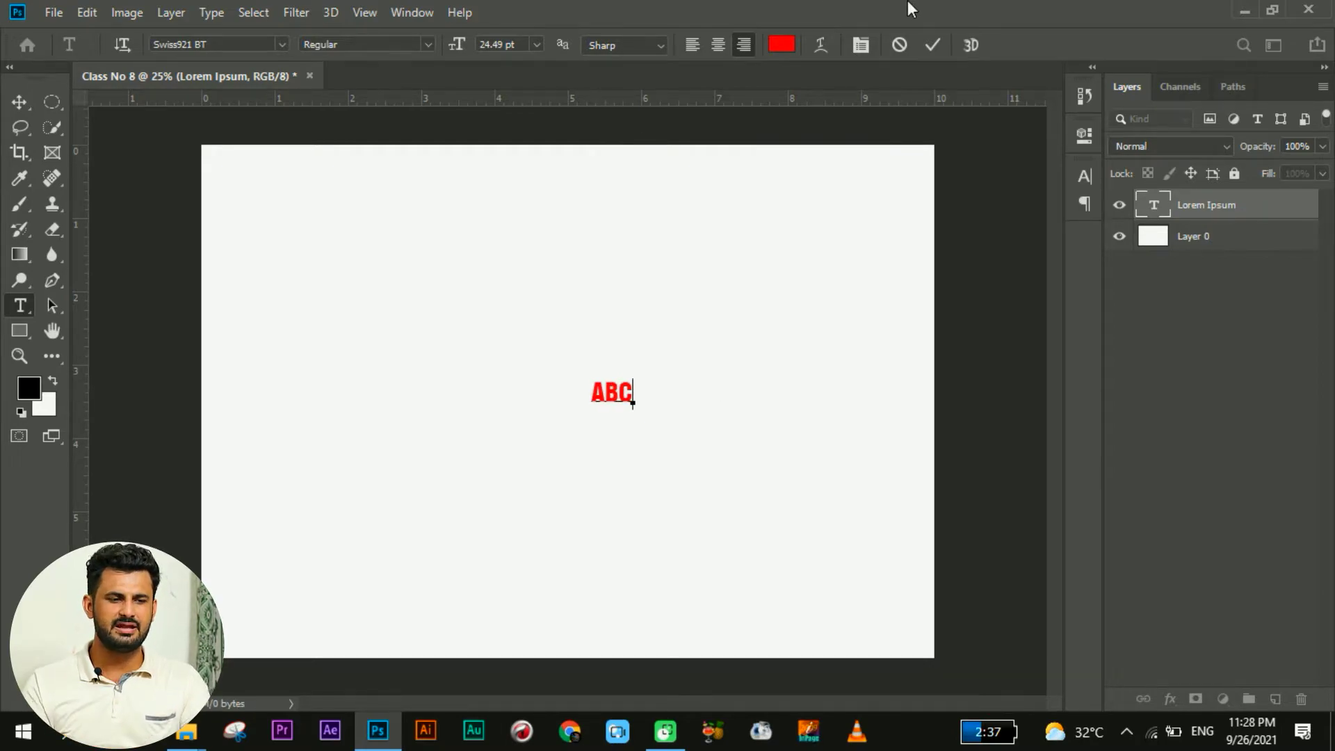
{"action": "left_click", "coordinate": [932, 45]}
{"action": "key", "text": "v"}
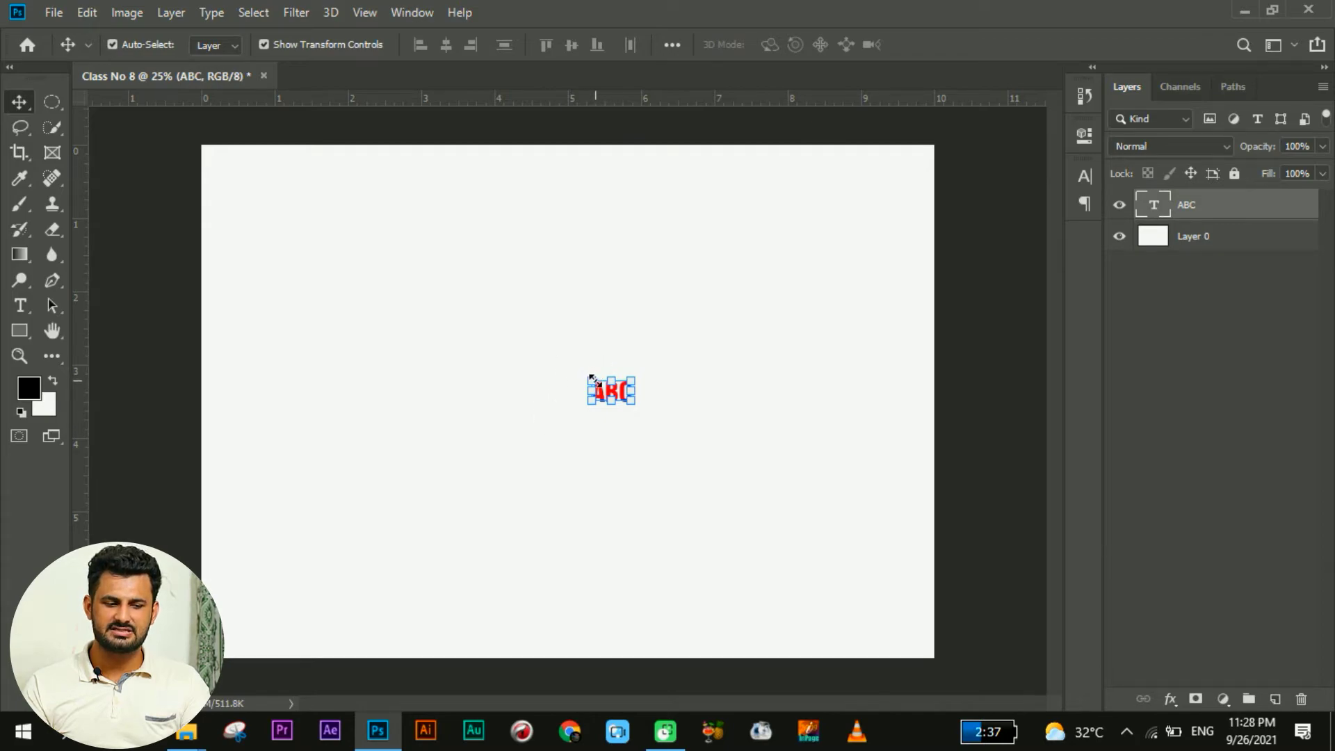
- Scale the ABC text up proportionally to about 679% and move it to the center of the canvas
{"action": "left_click_drag", "start_coordinate": [595, 375], "coordinate": [274, 331]}
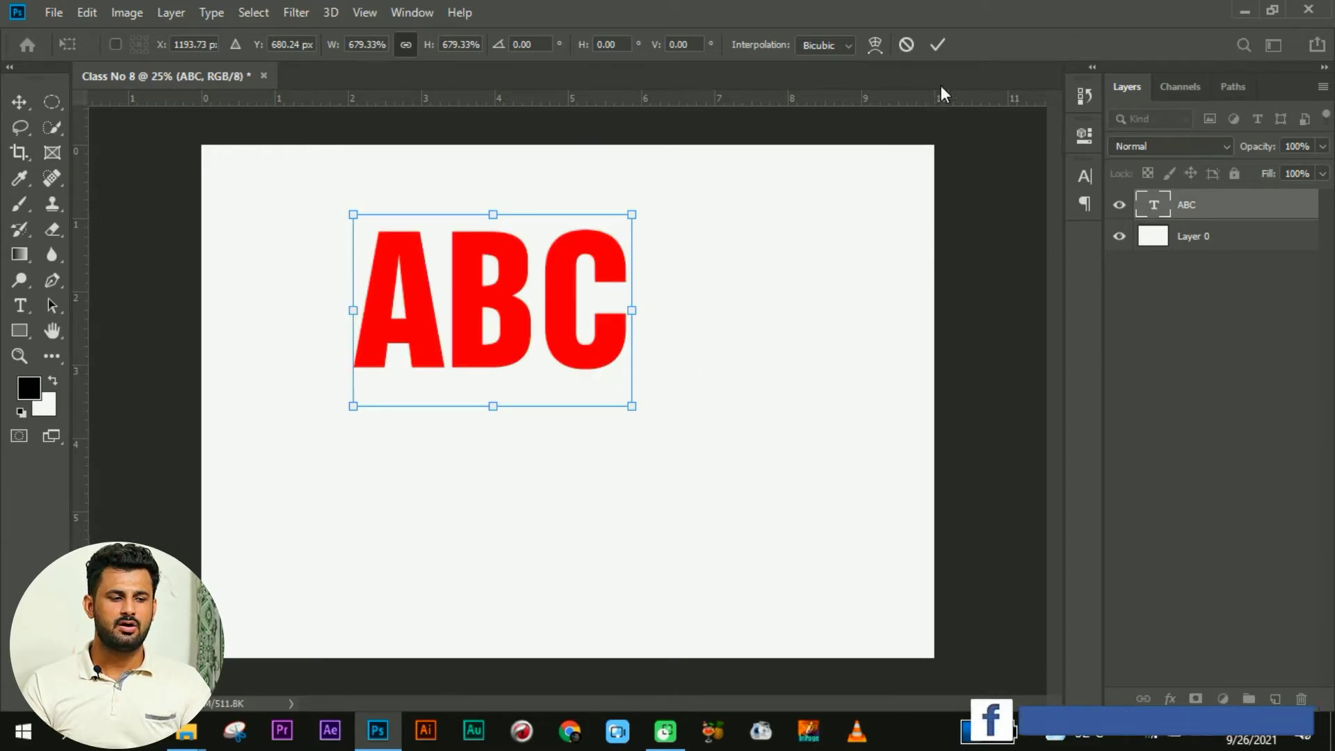
{"action": "left_click", "coordinate": [937, 44]}
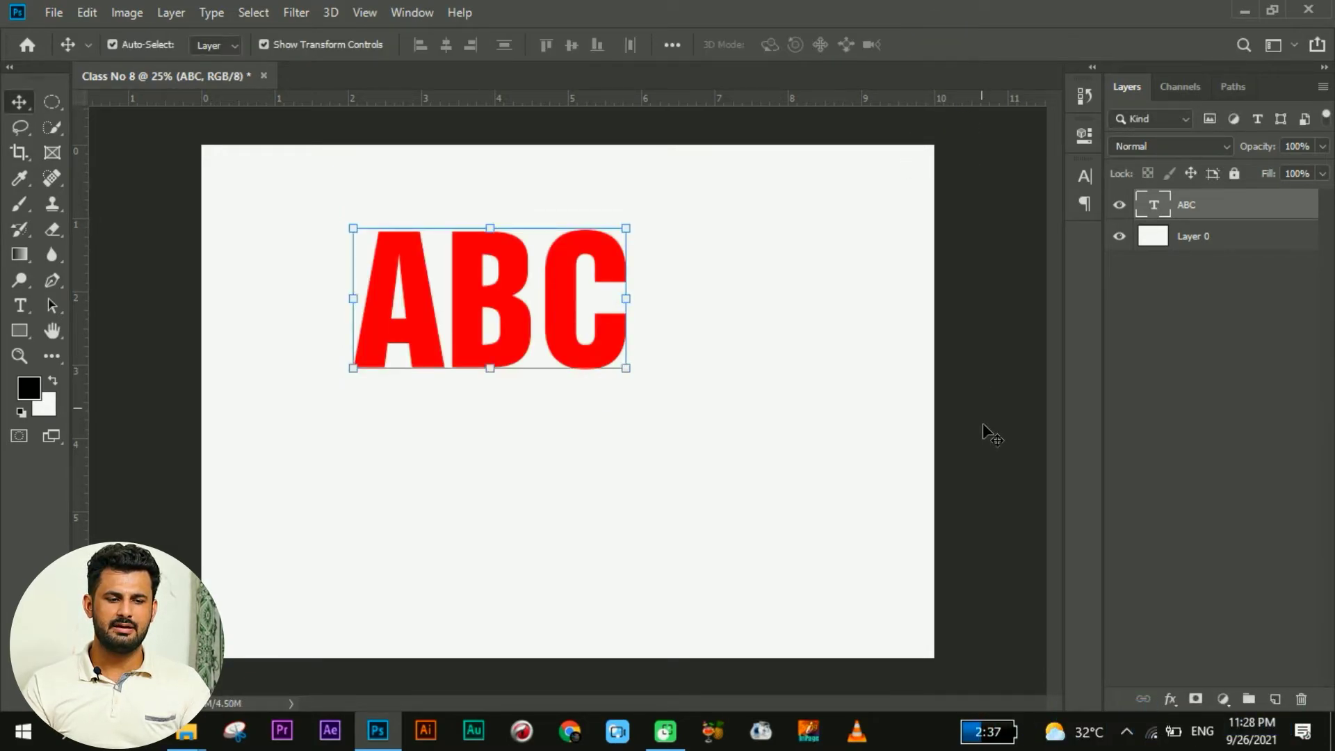
{"action": "left_click", "coordinate": [983, 459]}
{"action": "left_click_drag", "start_coordinate": [491, 344], "coordinate": [612, 449]}
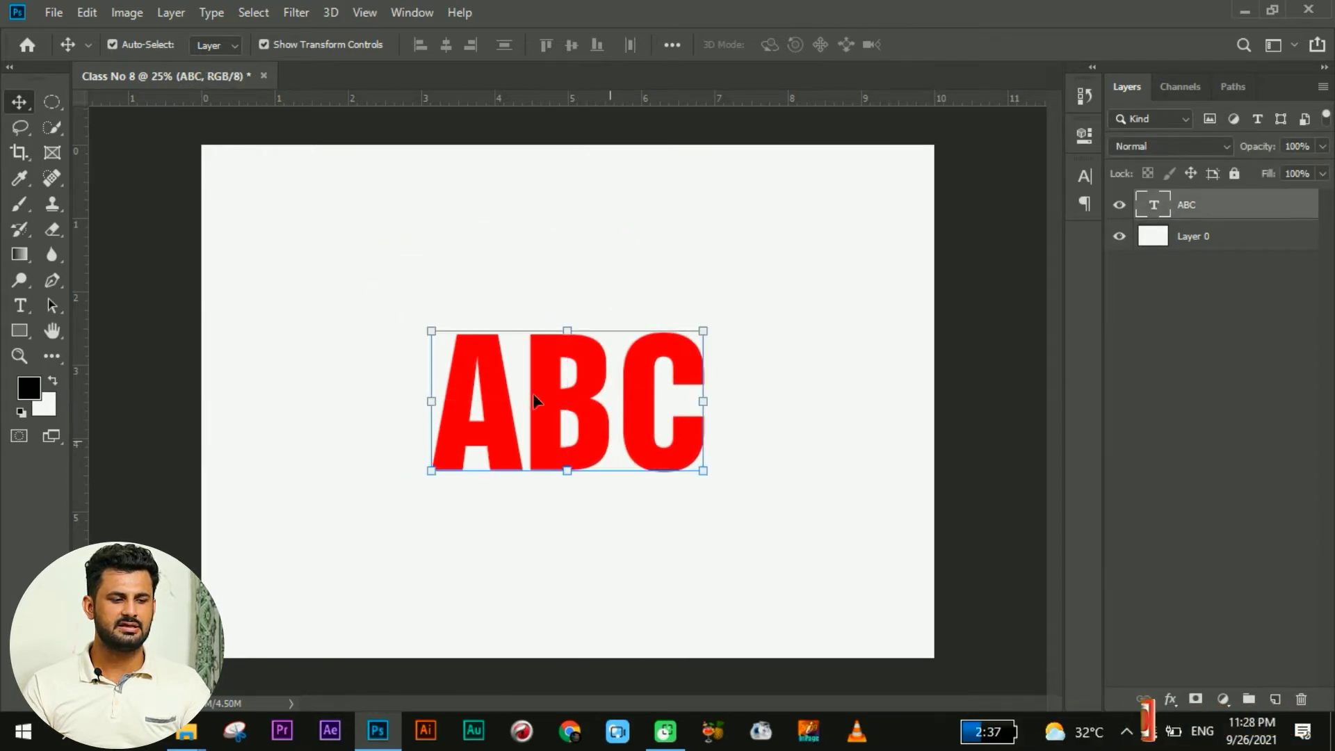
- Enlarge the ABC text further to about 182%, apply the transform and center the text on the canvas again
{"action": "left_click_drag", "start_coordinate": [431, 327], "coordinate": [203, 274]}
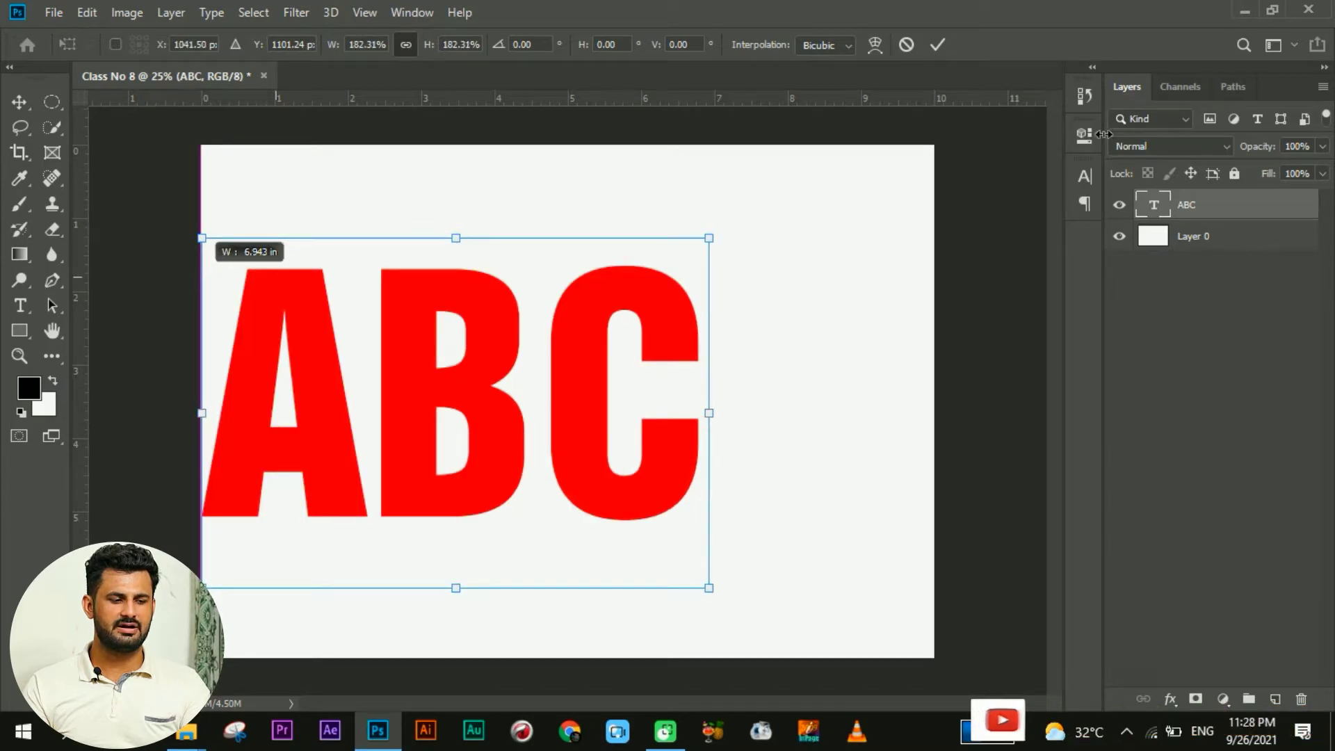
{"action": "left_click", "coordinate": [937, 45]}
{"action": "left_click", "coordinate": [995, 329]}
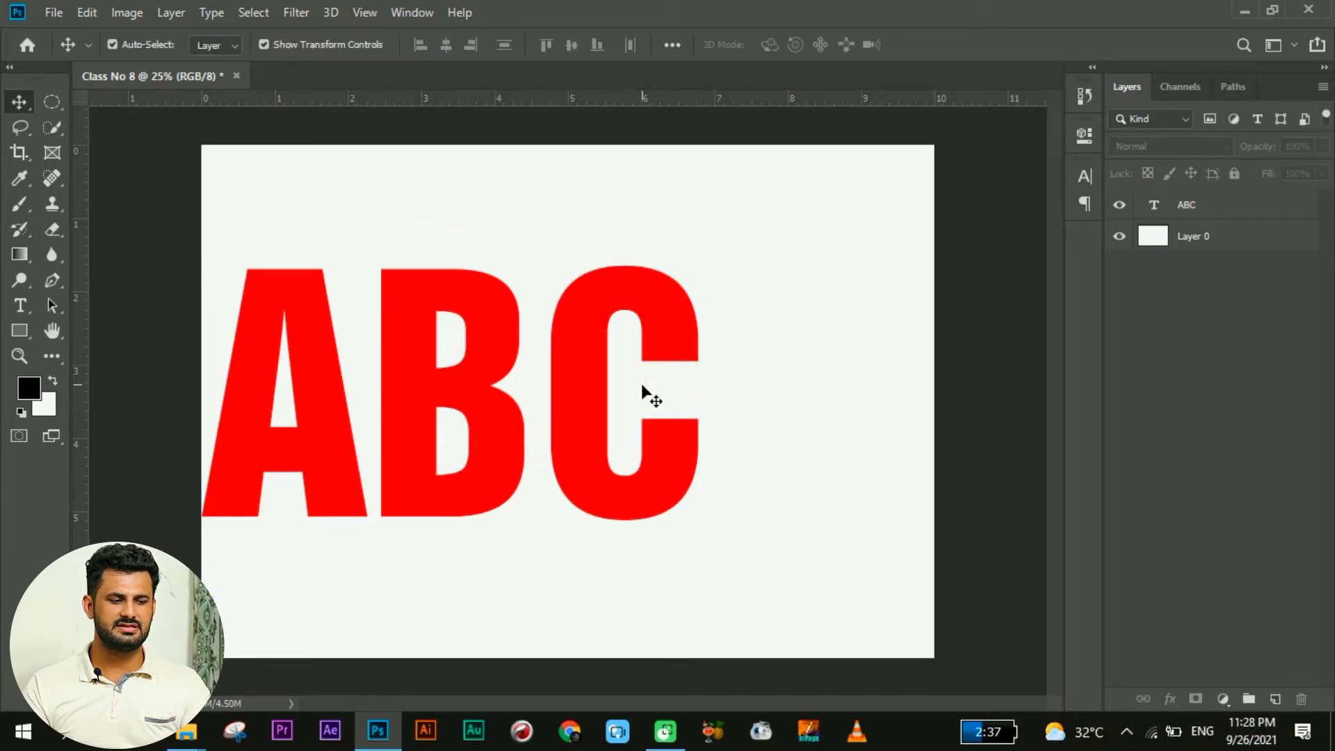
{"action": "left_click_drag", "start_coordinate": [580, 406], "coordinate": [703, 423]}
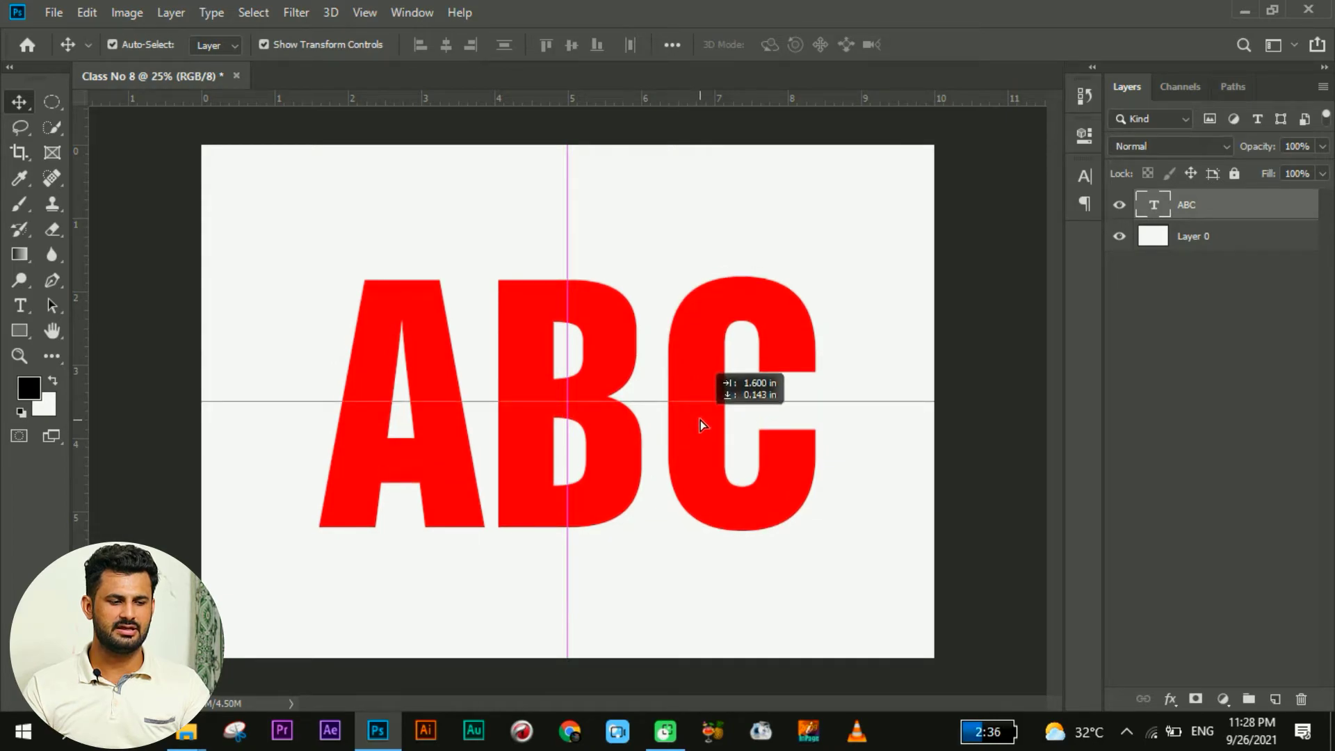
- Select the whole ABC text, open its color picker and try blue and green shades
{"action": "double_click", "coordinate": [776, 317]}
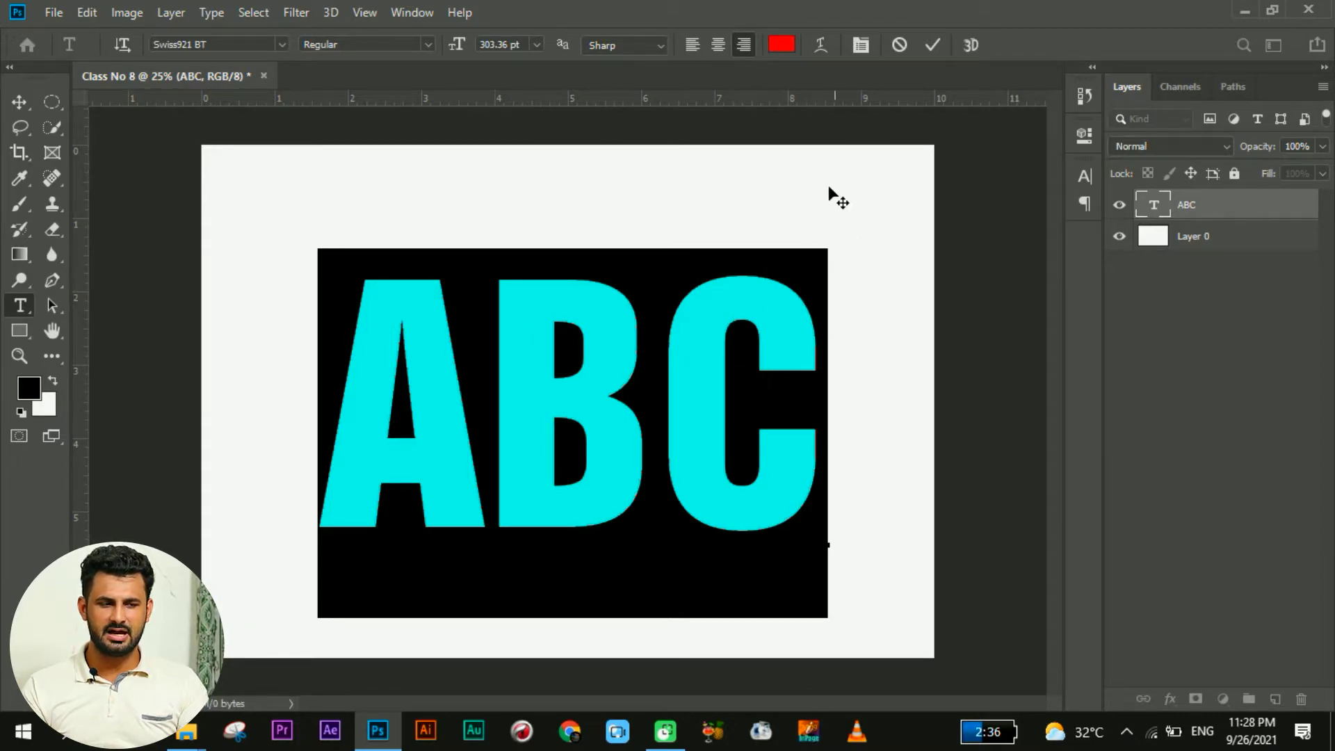
{"action": "left_click", "coordinate": [782, 45]}
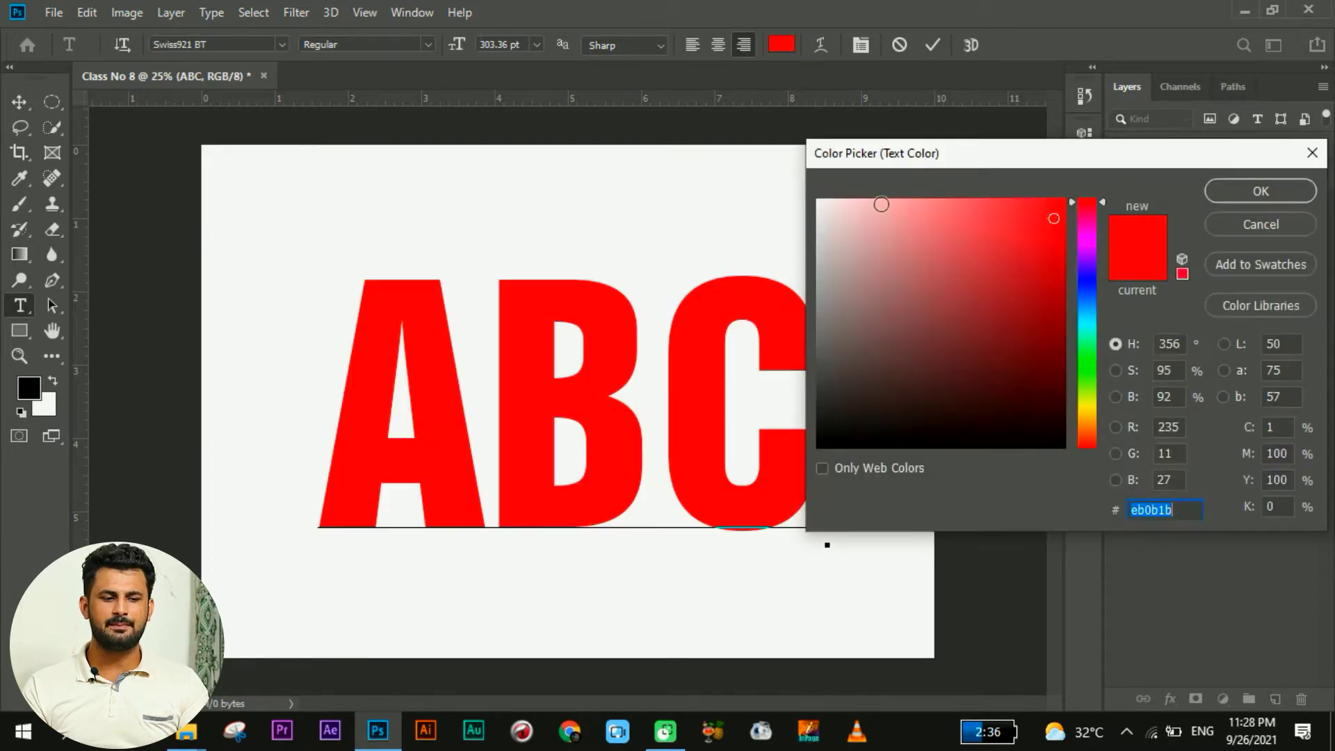
{"action": "left_click", "coordinate": [1088, 280]}
{"action": "left_click", "coordinate": [1051, 282]}
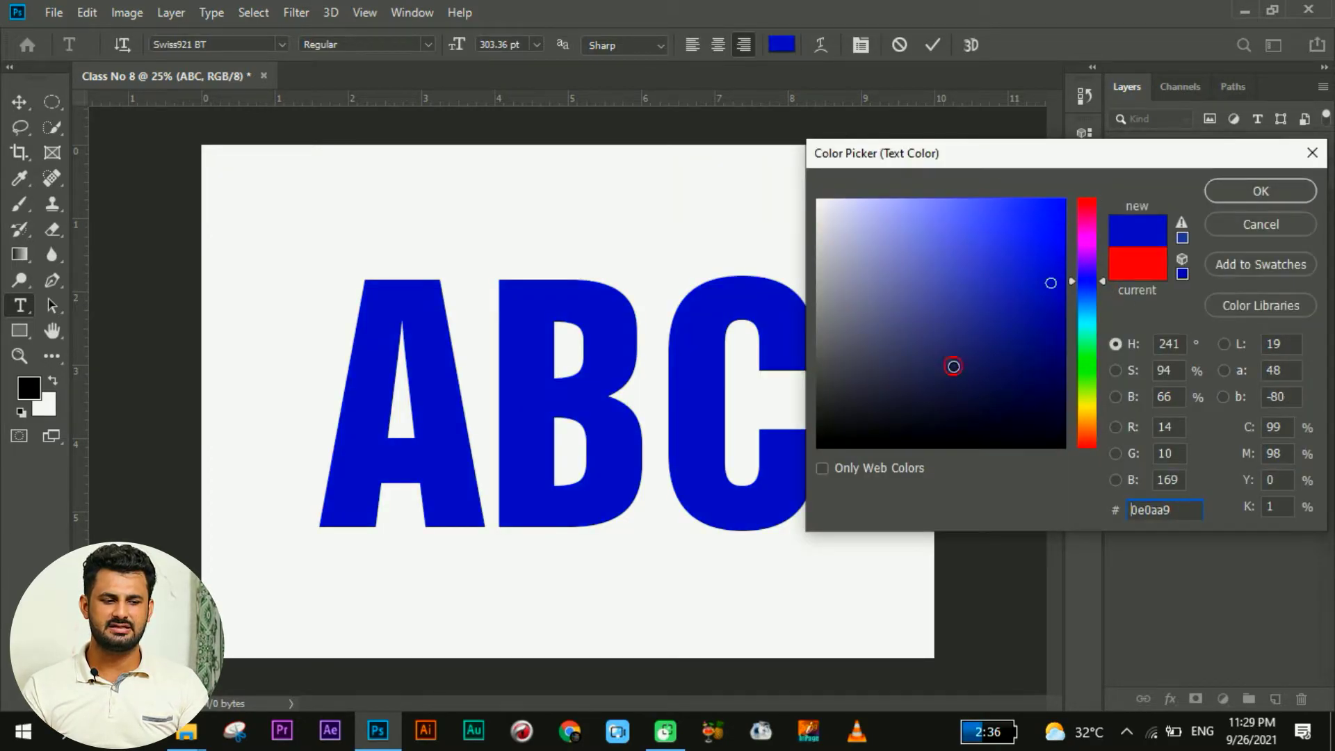
{"action": "left_click", "coordinate": [953, 366]}
{"action": "left_click", "coordinate": [924, 281]}
{"action": "left_click", "coordinate": [1087, 376]}
{"action": "left_click", "coordinate": [1017, 239]}
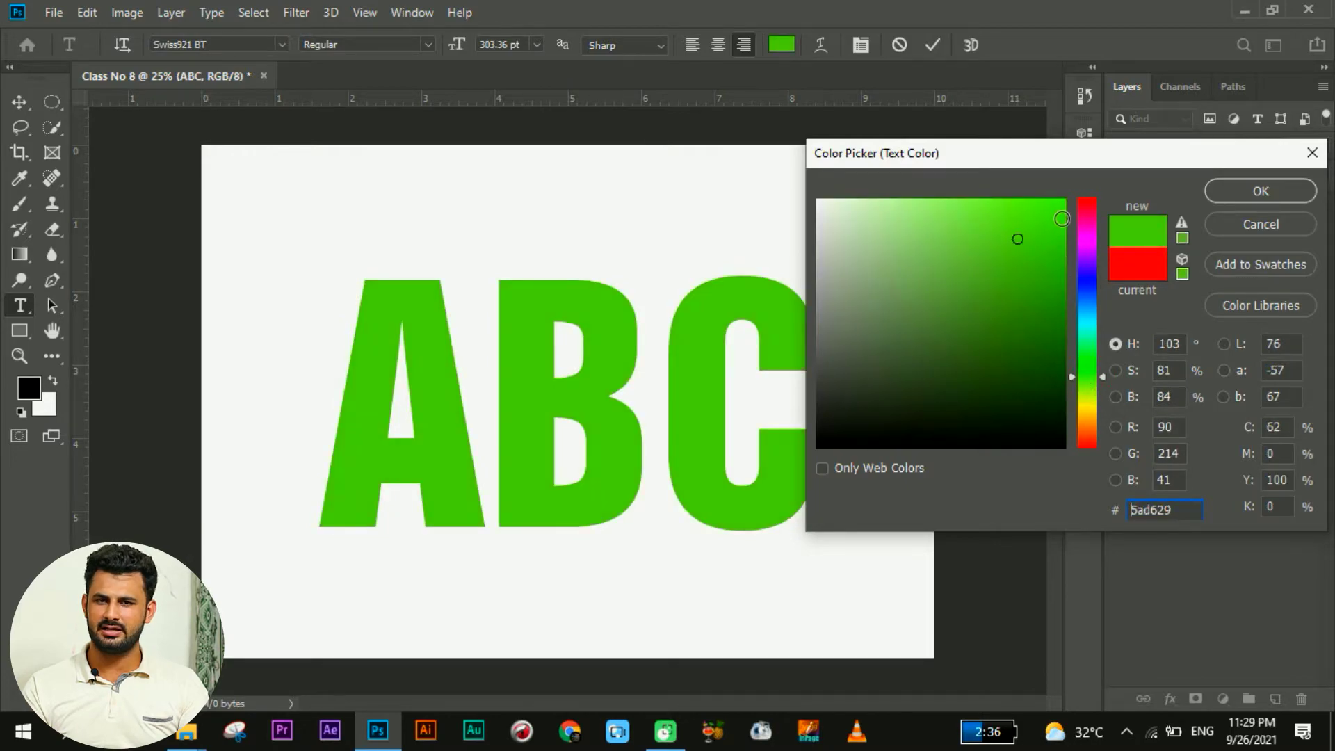
{"action": "left_click", "coordinate": [1018, 373]}
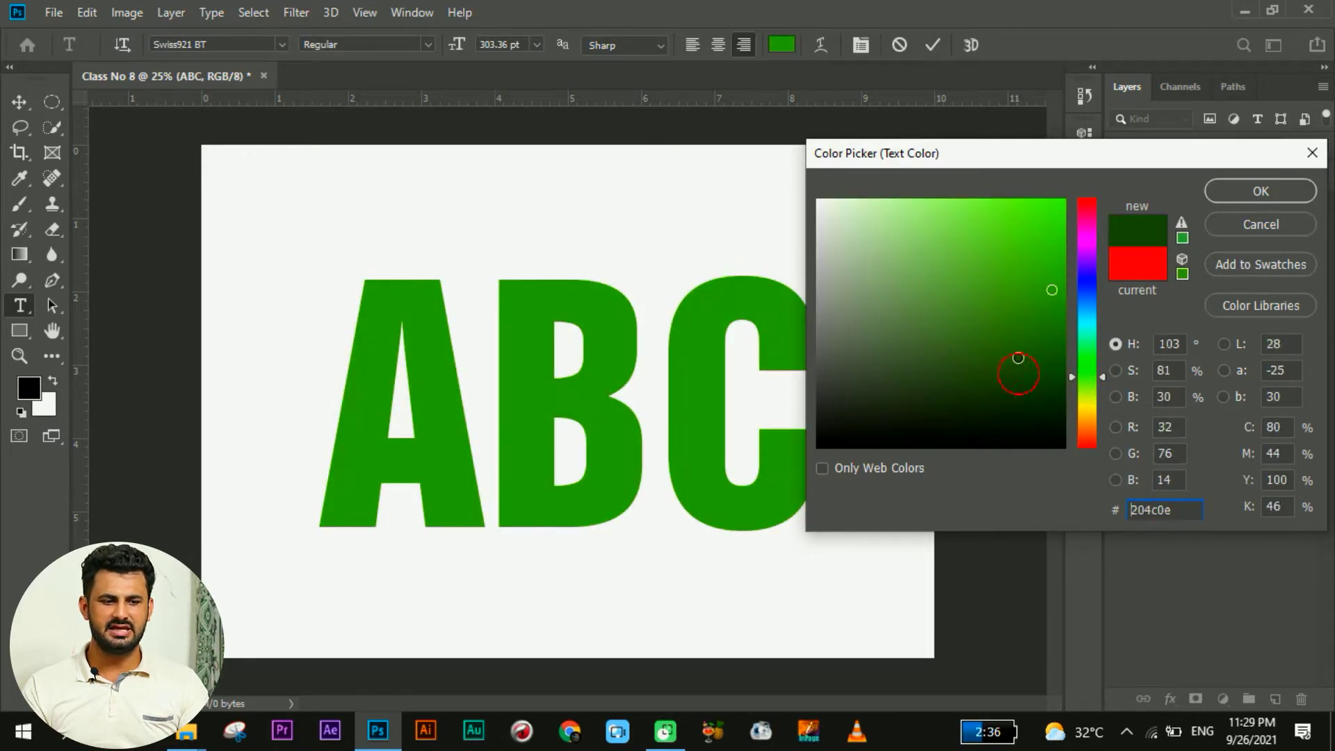
- Set the ABC text color to red #f3182c, commit the text and deselect it
{"action": "left_click", "coordinate": [1088, 203]}
{"action": "left_click", "coordinate": [1040, 211]}
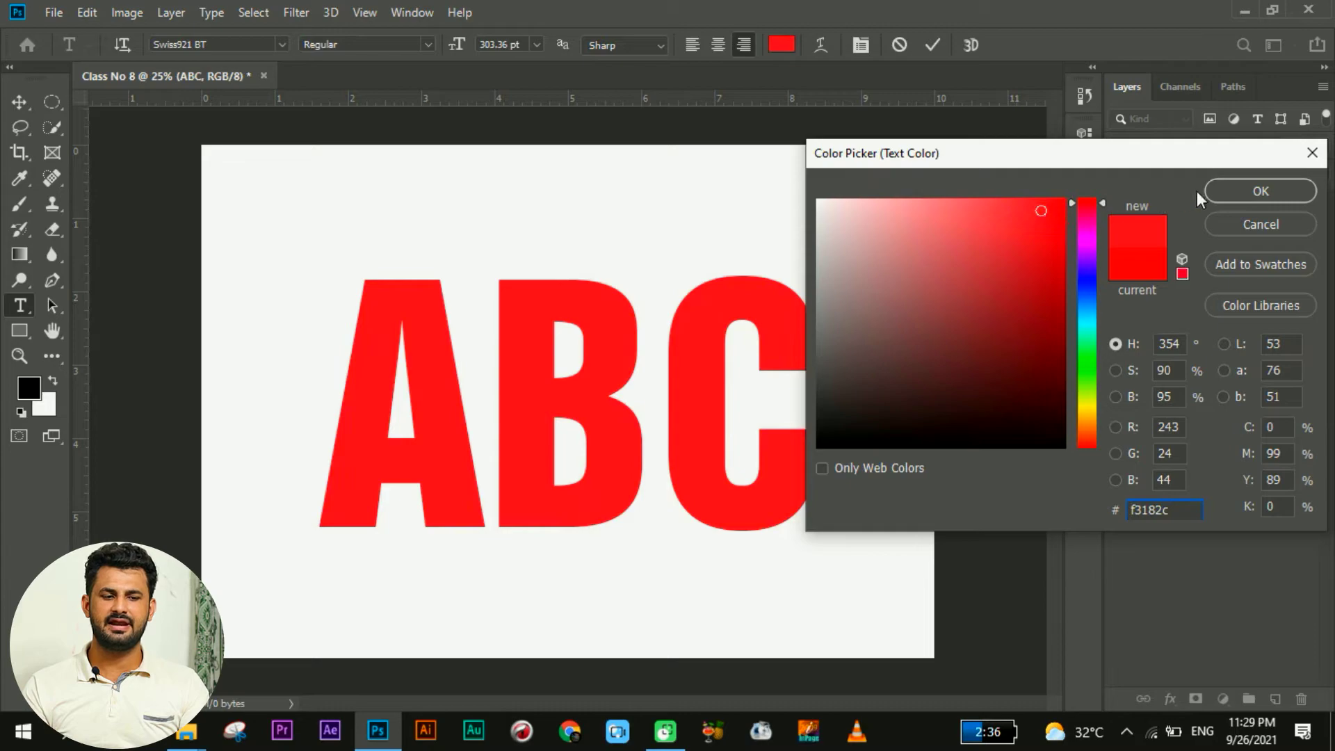
{"action": "left_click", "coordinate": [1260, 190]}
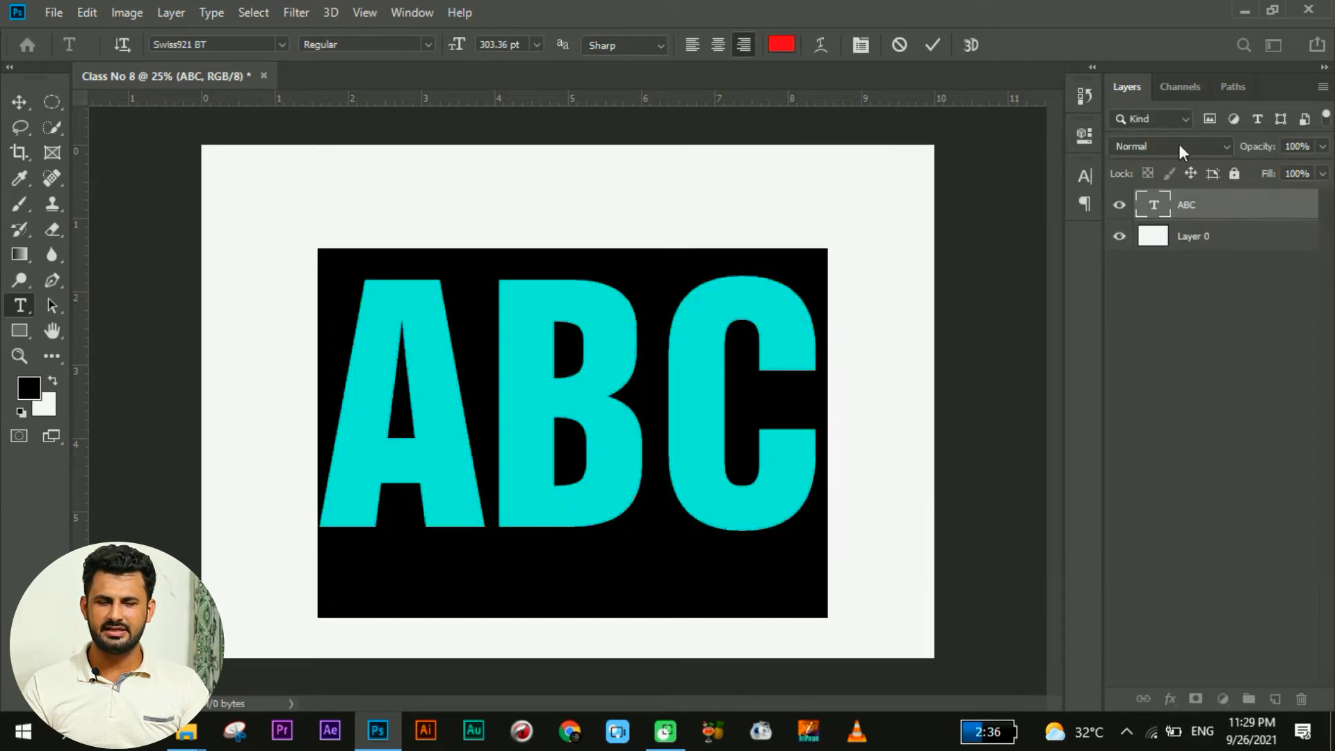
{"action": "left_click", "coordinate": [932, 45]}
{"action": "key", "text": "v"}
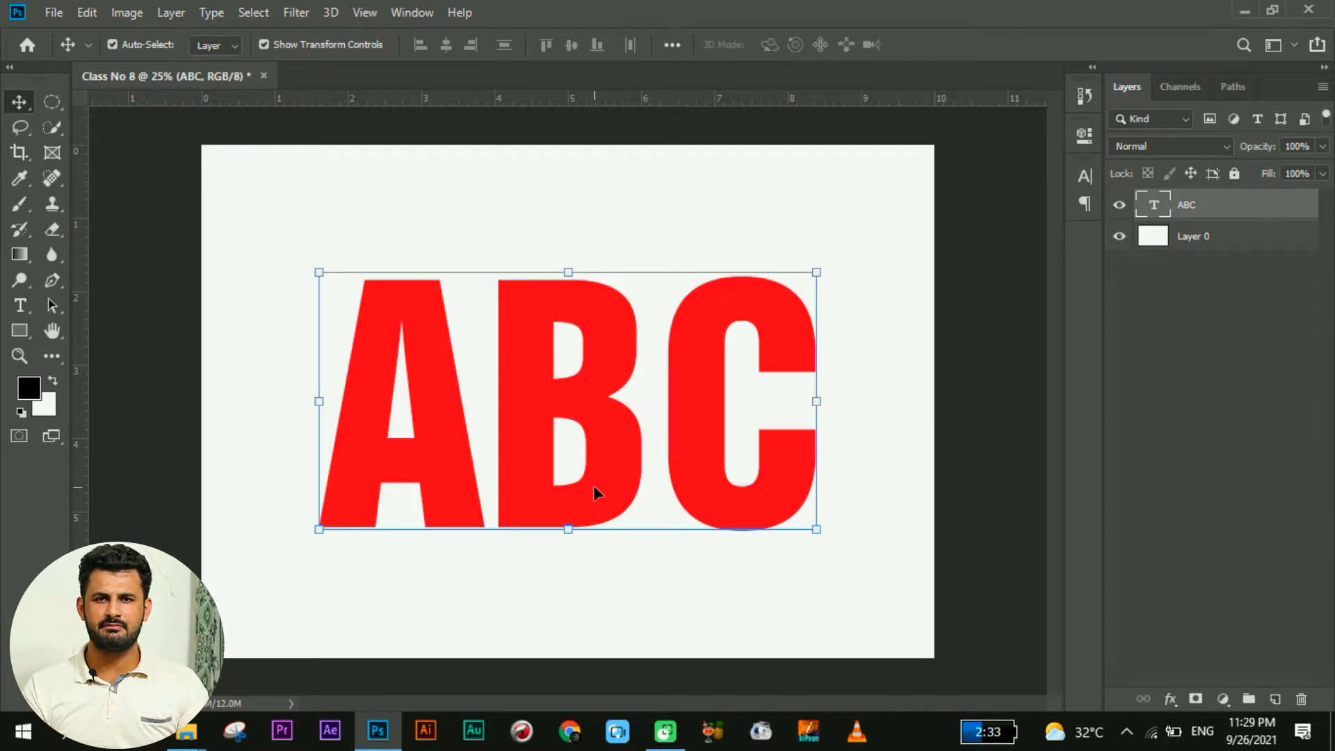
{"action": "left_click", "coordinate": [988, 358]}
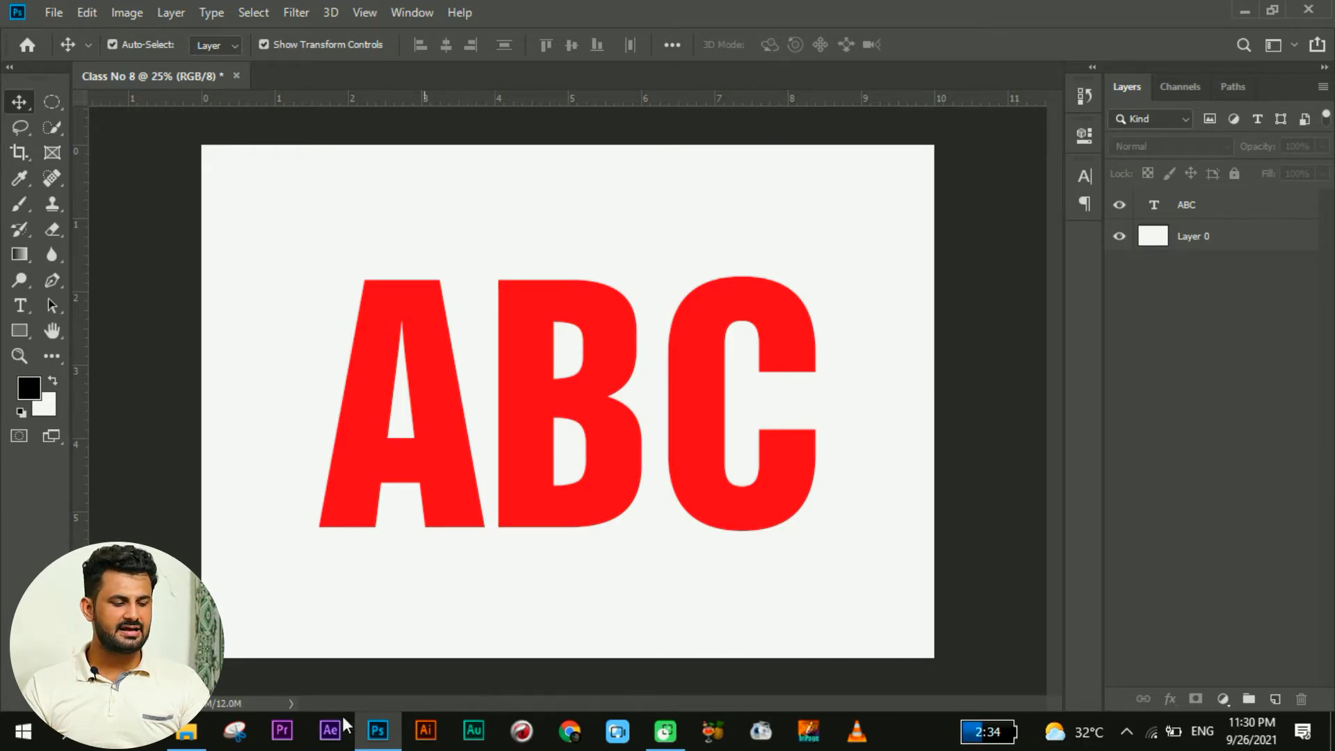
- Place the sunflower image dulcey-lima-DIQY5cavYoA-unsplash.jpg from the Photoshop Course folder onto the canvas at 12% scale
{"action": "left_click", "coordinate": [205, 738]}
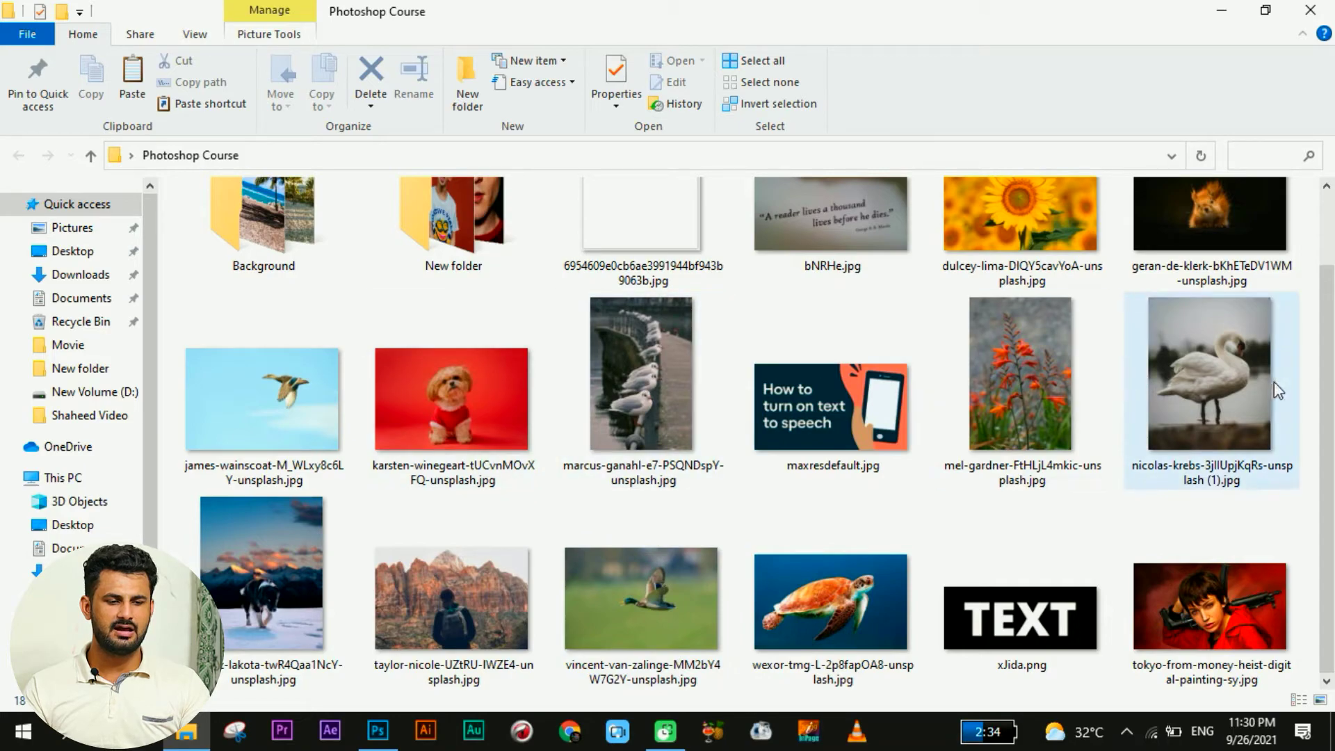
{"action": "left_click_drag", "start_coordinate": [1050, 204], "coordinate": [596, 262]}
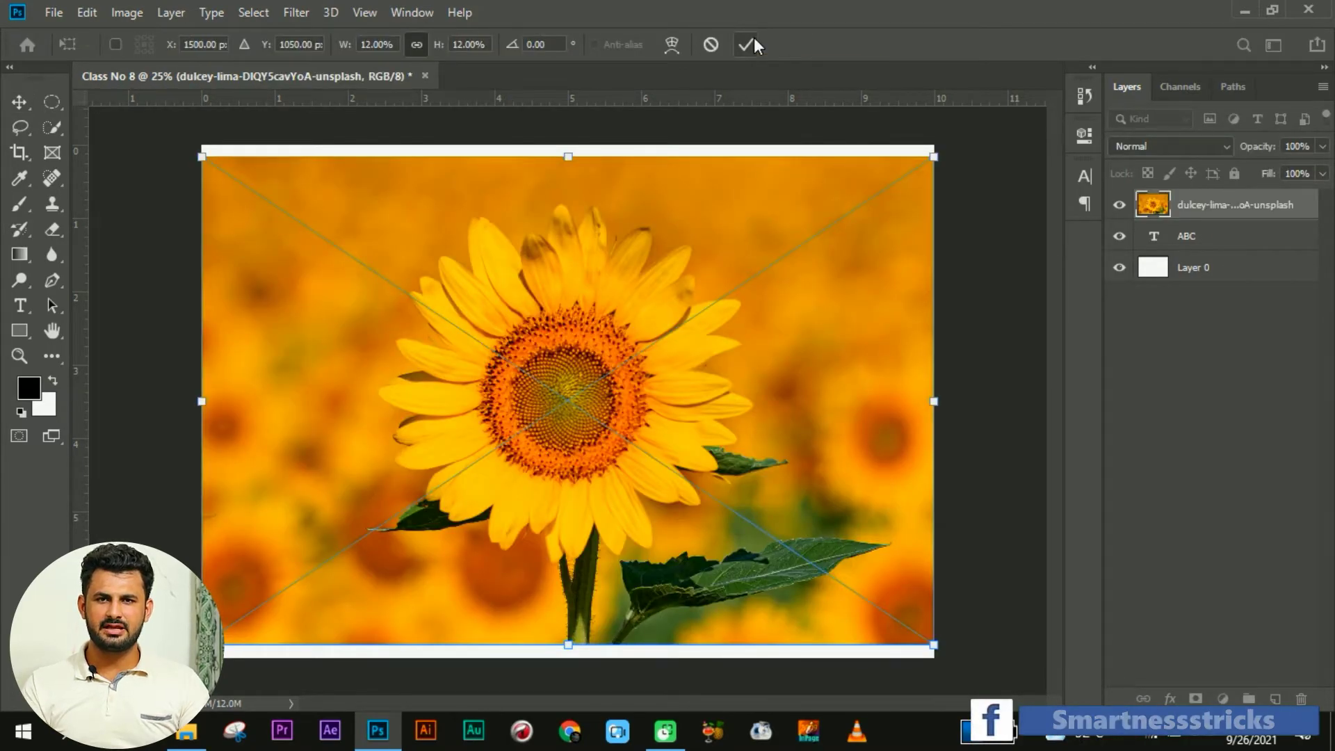
{"action": "left_click", "coordinate": [747, 45]}
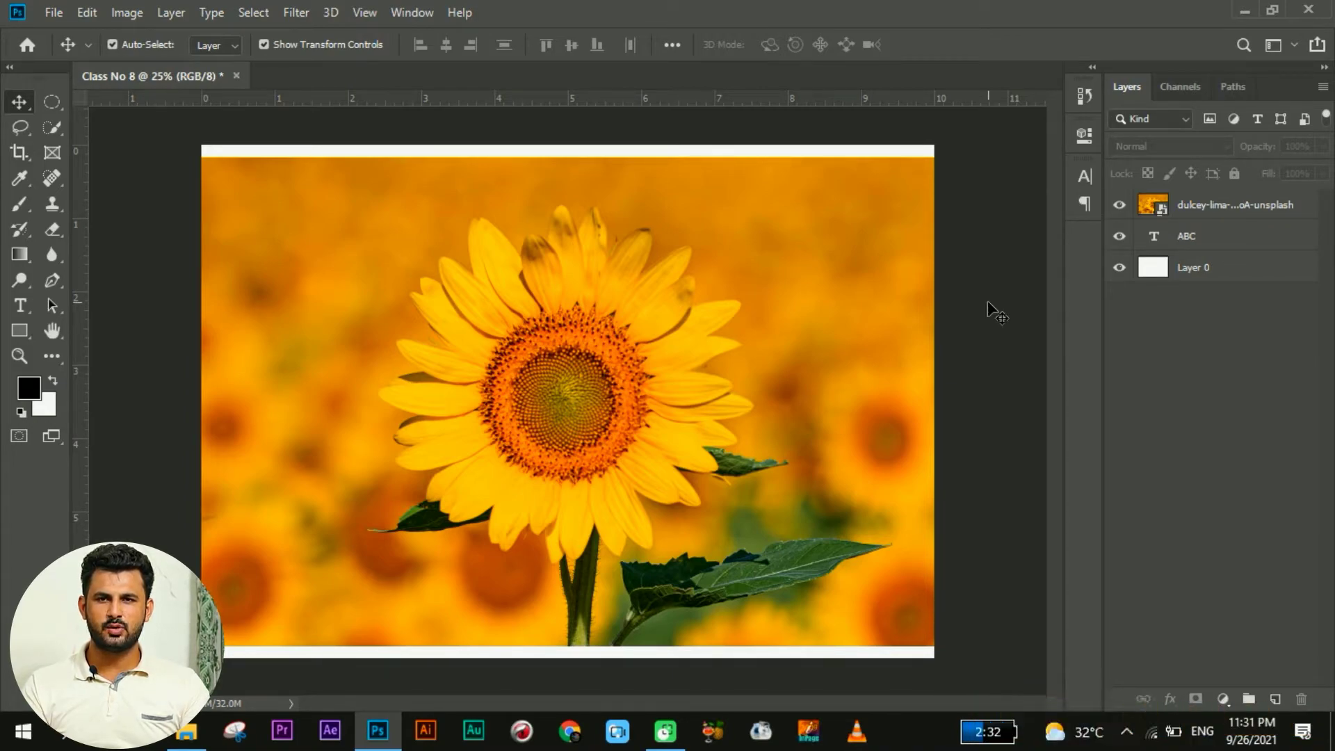
- Move the ABC text layer above the sunflower layer and undo the reordering
{"action": "left_click", "coordinate": [1252, 238]}
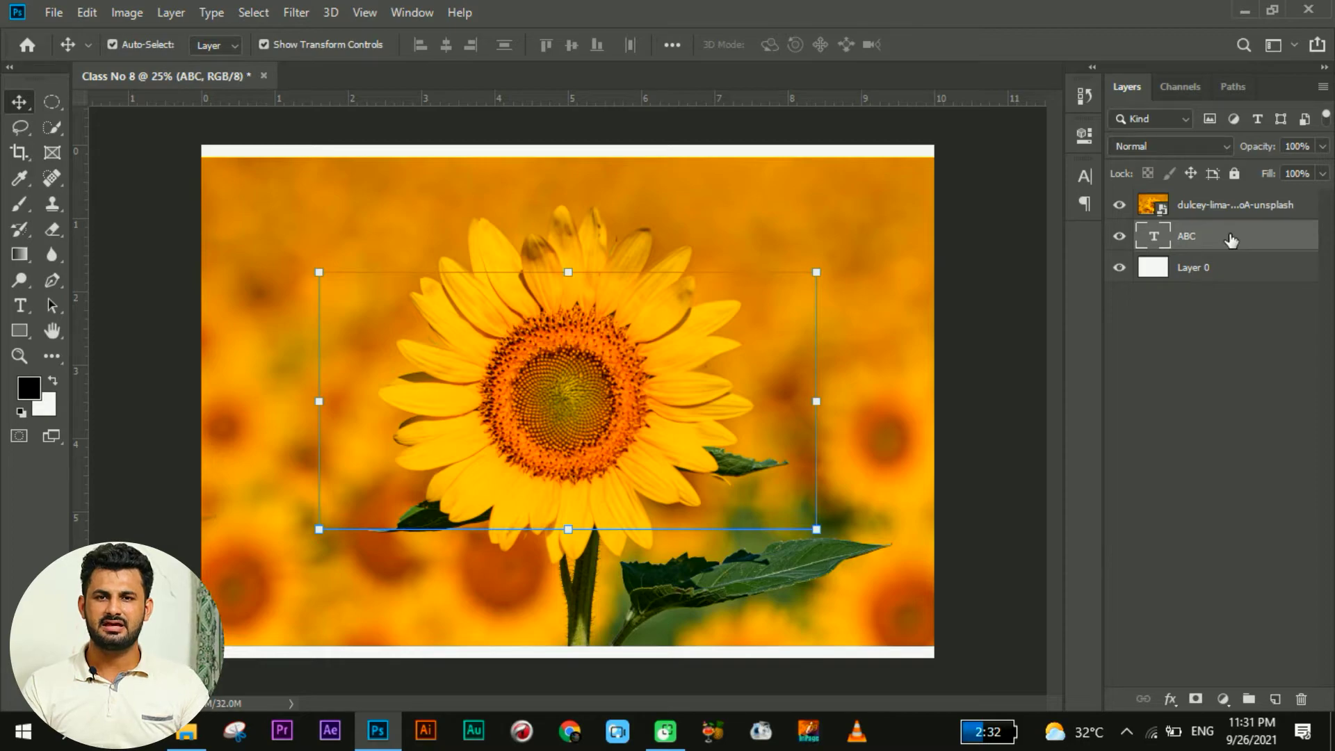
{"action": "left_click_drag", "start_coordinate": [1229, 237], "coordinate": [1240, 190]}
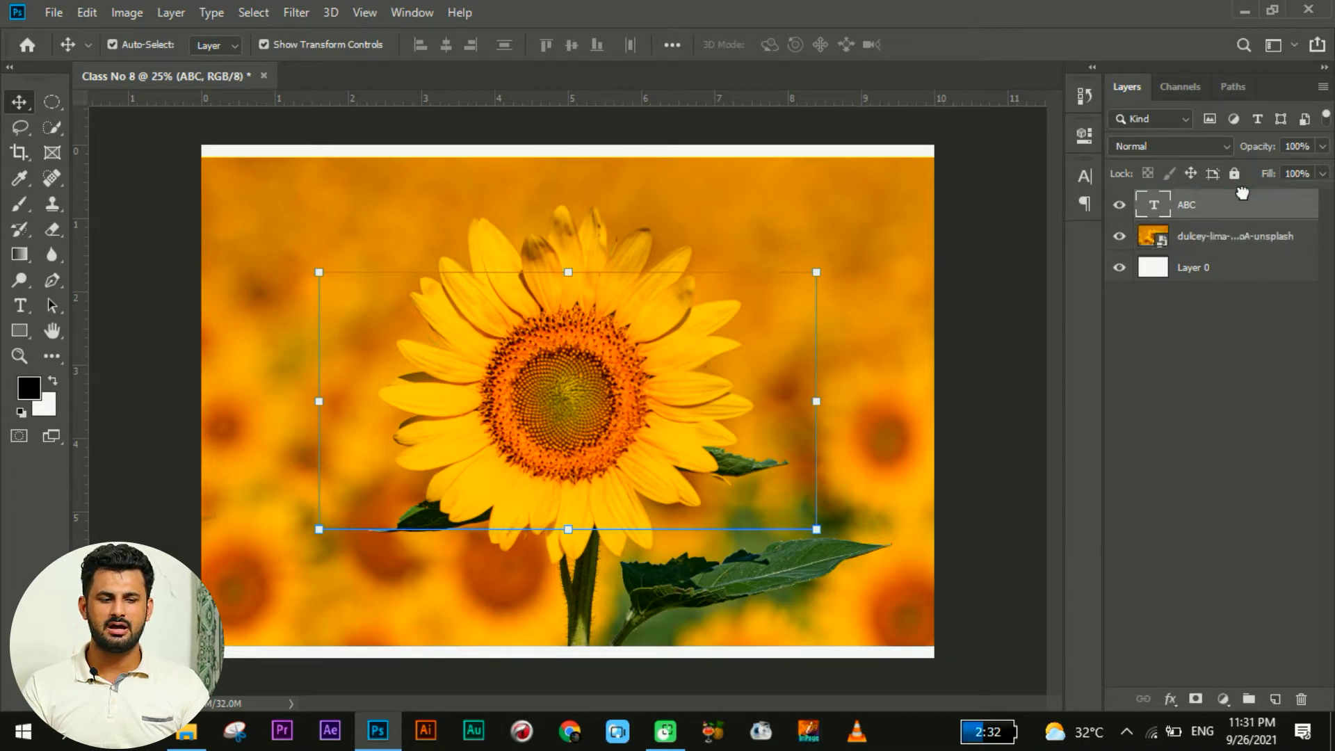
{"action": "left_click", "coordinate": [1018, 400]}
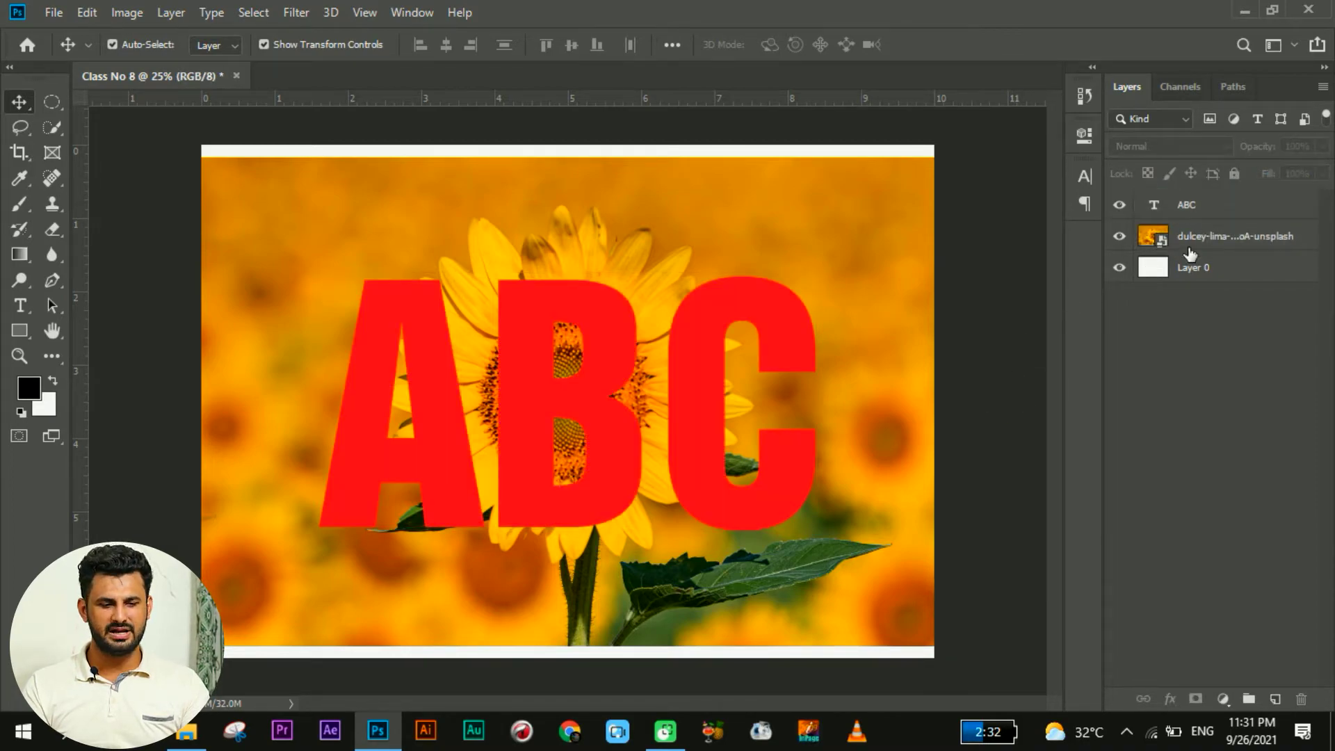
{"action": "key", "text": "ctrl+z"}
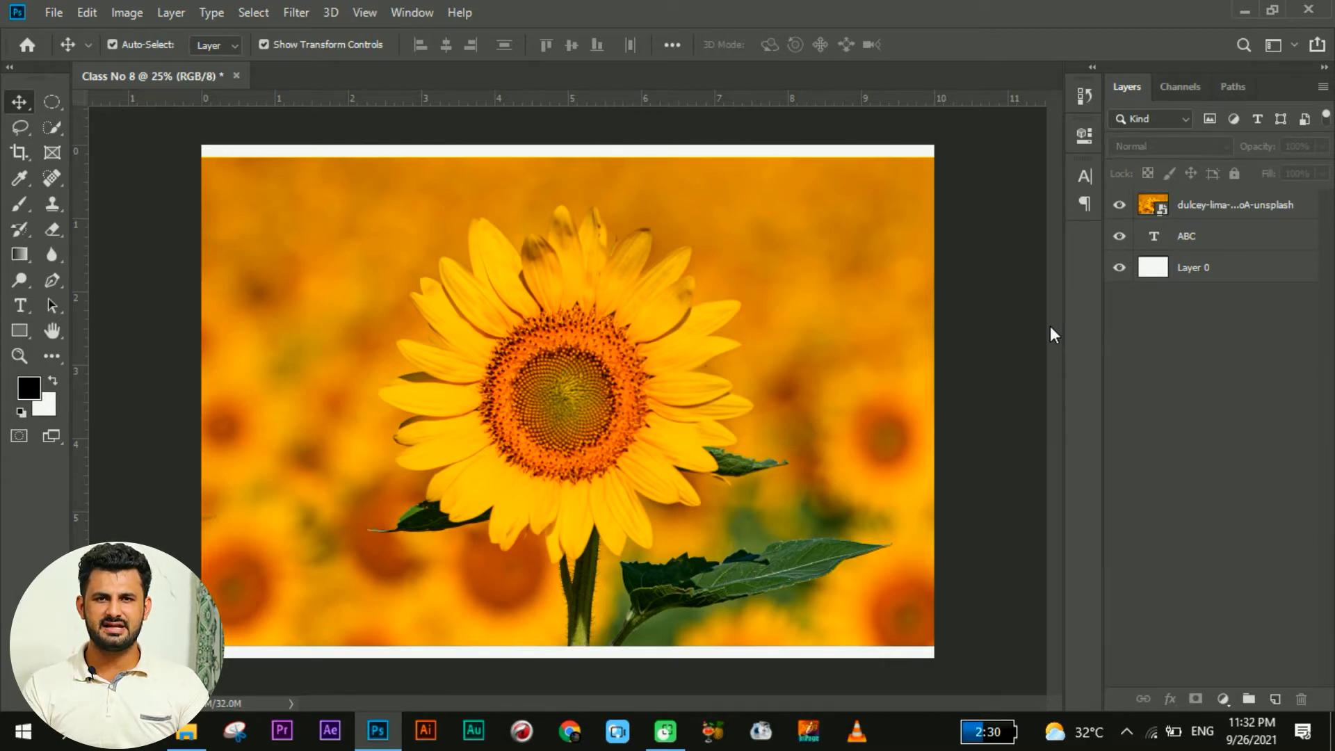
- Create a clipping mask from the sunflower layer onto the ABC text layer directly below it
{"action": "left_click", "coordinate": [1277, 206]}
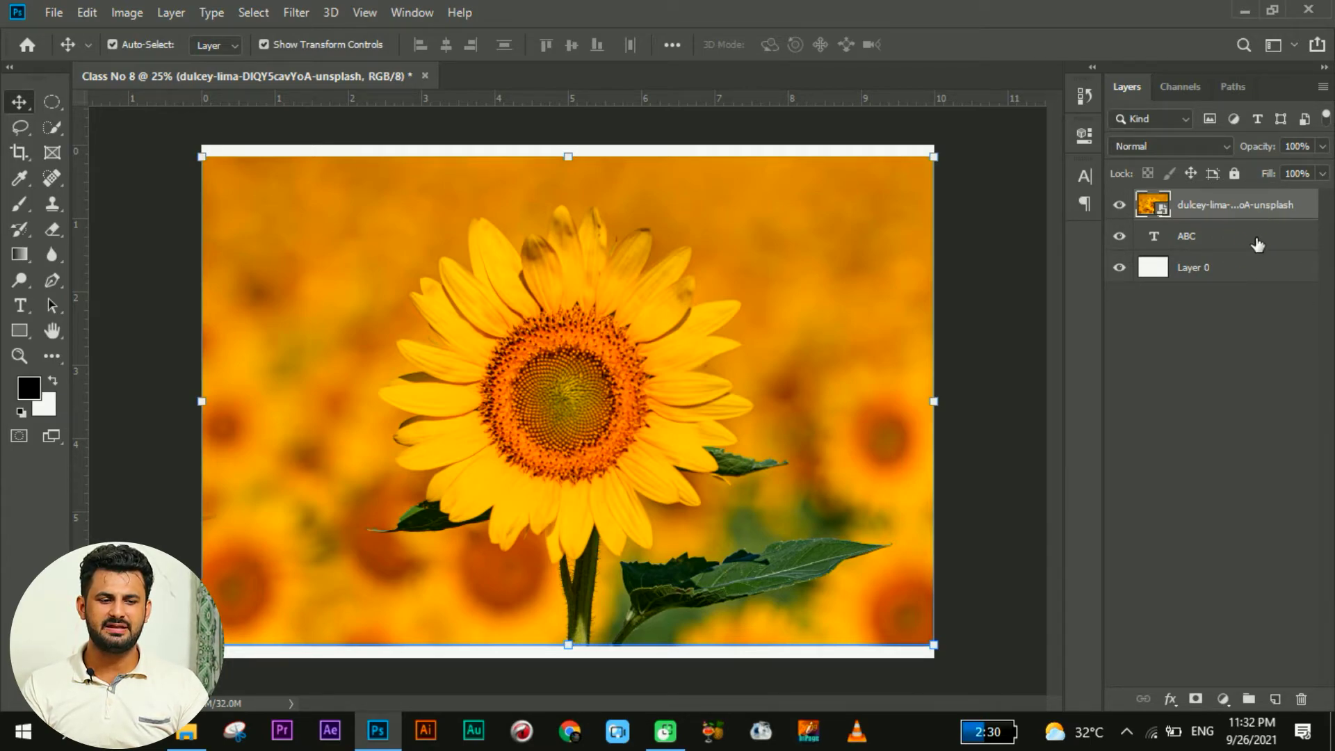
{"action": "left_click", "coordinate": [1257, 243]}
{"action": "left_click", "coordinate": [1254, 214]}
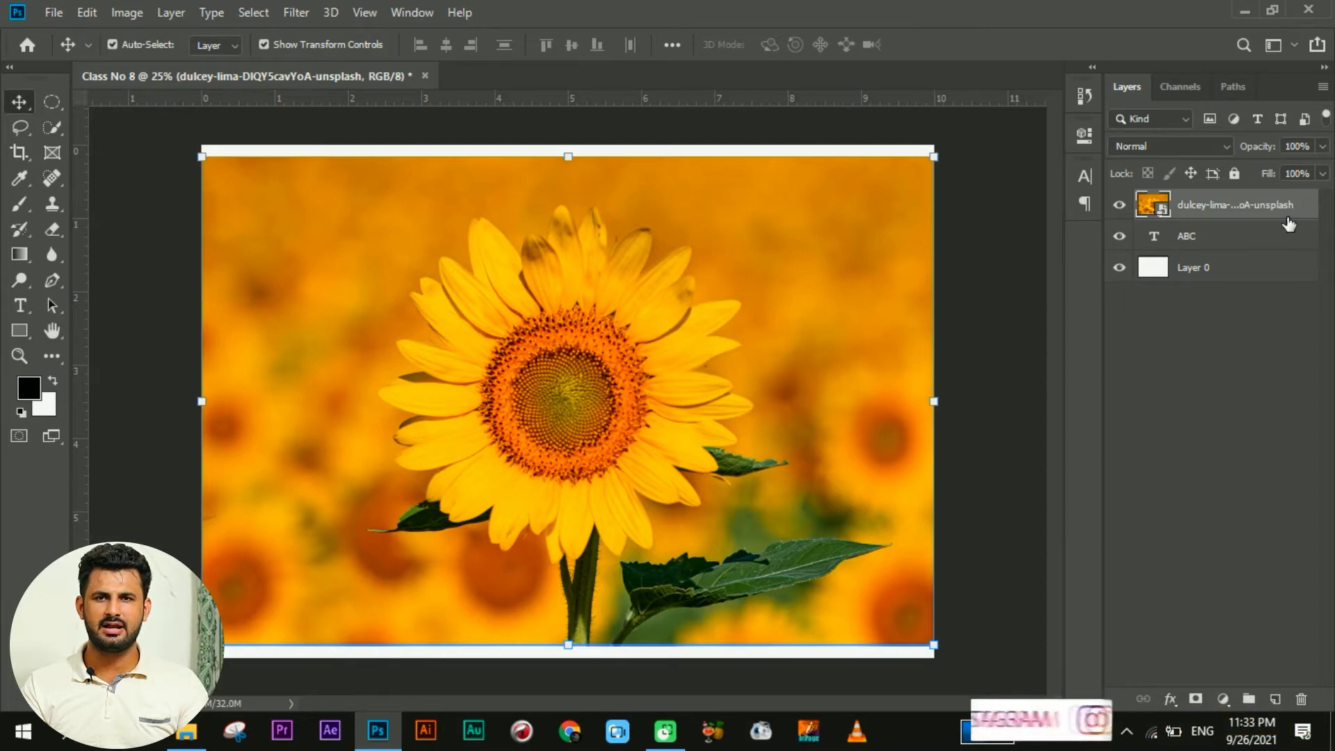
{"action": "right_click", "coordinate": [1241, 208]}
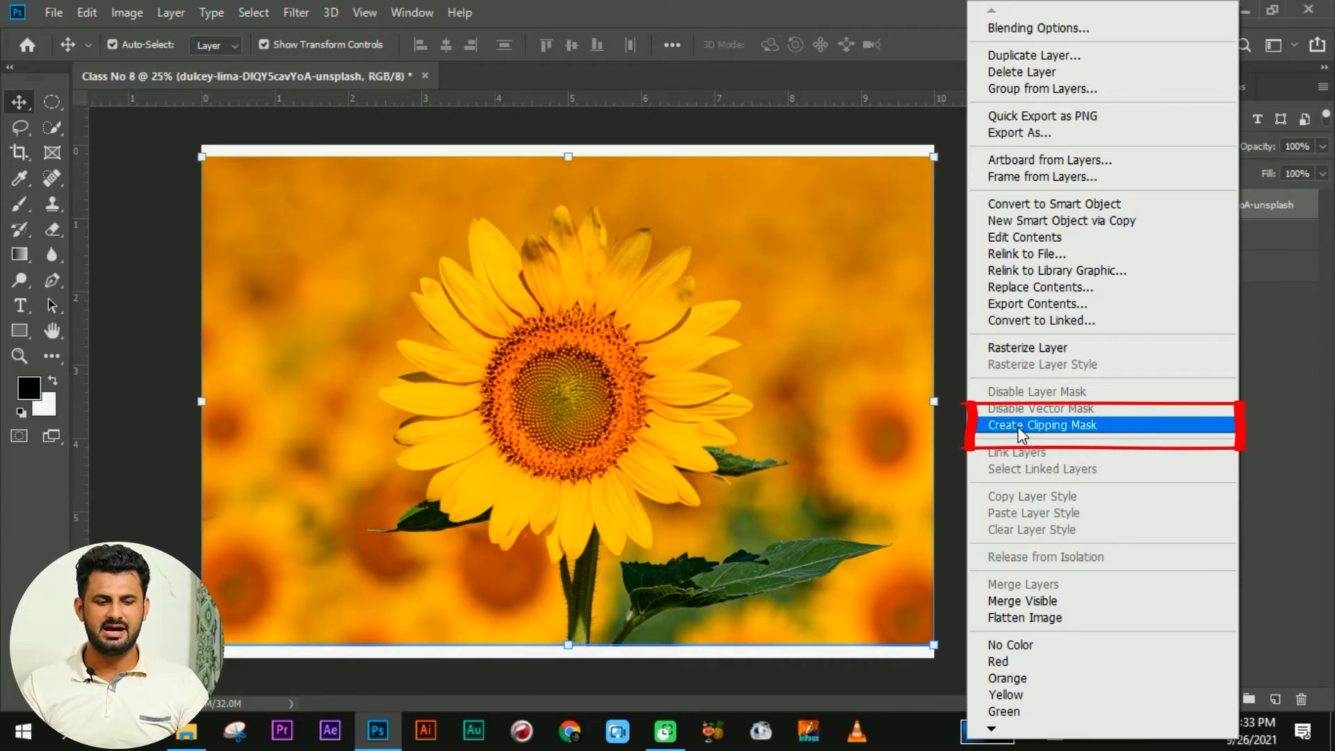
{"action": "left_click", "coordinate": [1068, 430]}
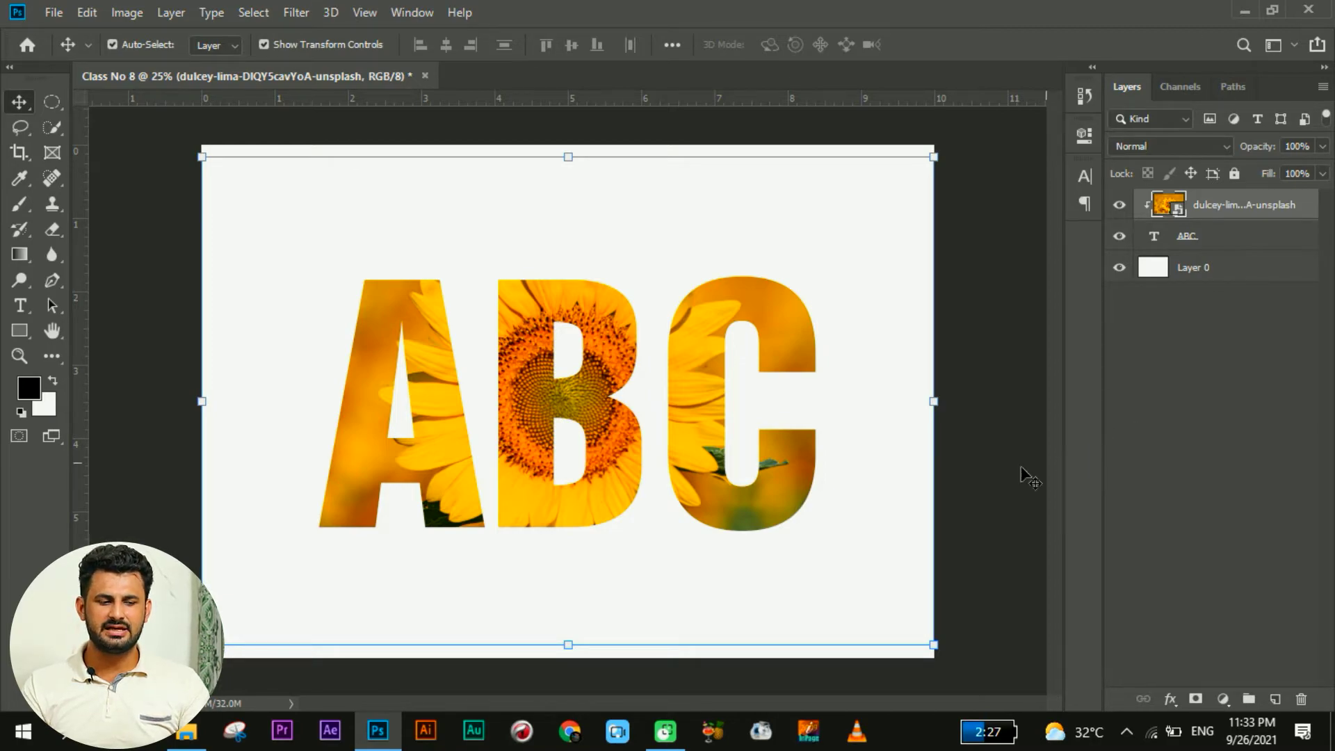
- Reposition and resize the clipped sunflower to about 10.57% so its center sits behind the letter B, and apply the transform
{"action": "left_click", "coordinate": [605, 414]}
{"action": "left_click_drag", "start_coordinate": [697, 422], "coordinate": [628, 435]}
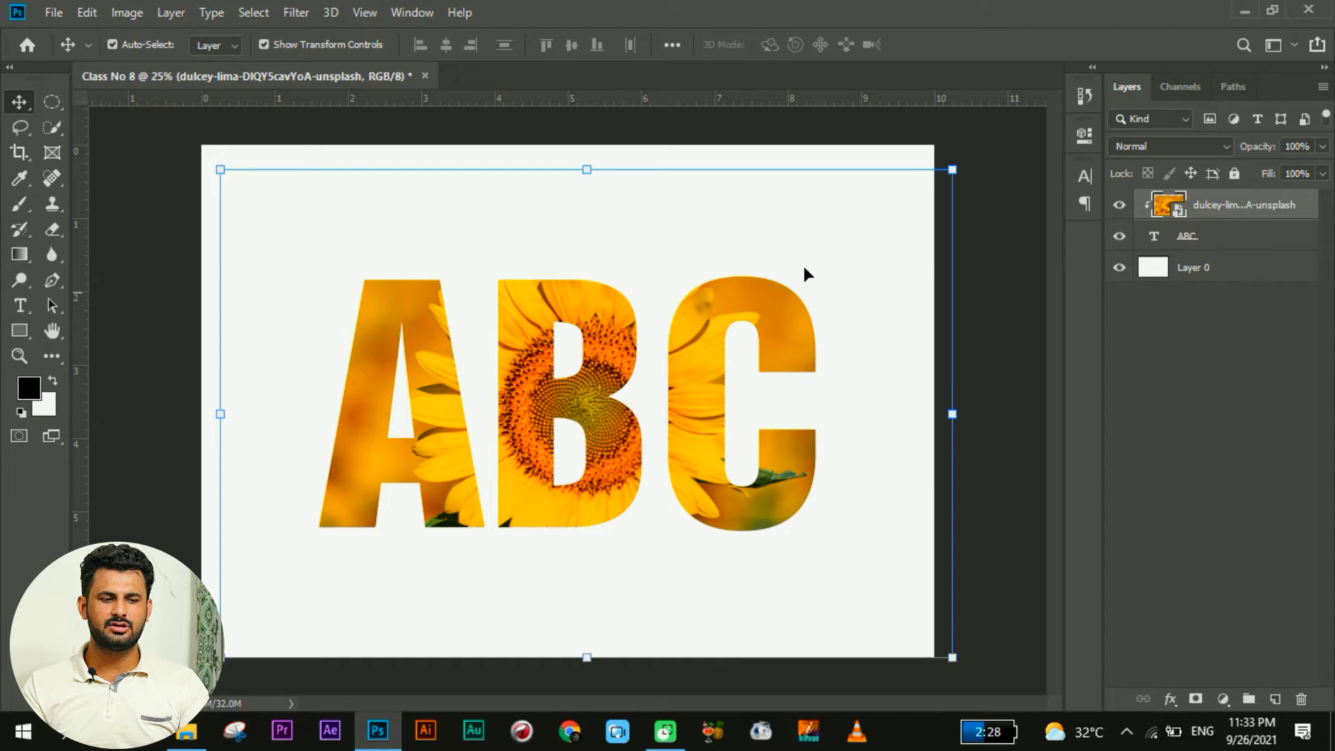
{"action": "left_click_drag", "start_coordinate": [952, 169], "coordinate": [697, 339]}
{"action": "left_click_drag", "start_coordinate": [582, 456], "coordinate": [684, 415]}
{"action": "left_click_drag", "start_coordinate": [834, 252], "coordinate": [962, 165]}
{"action": "left_click_drag", "start_coordinate": [725, 343], "coordinate": [634, 420]}
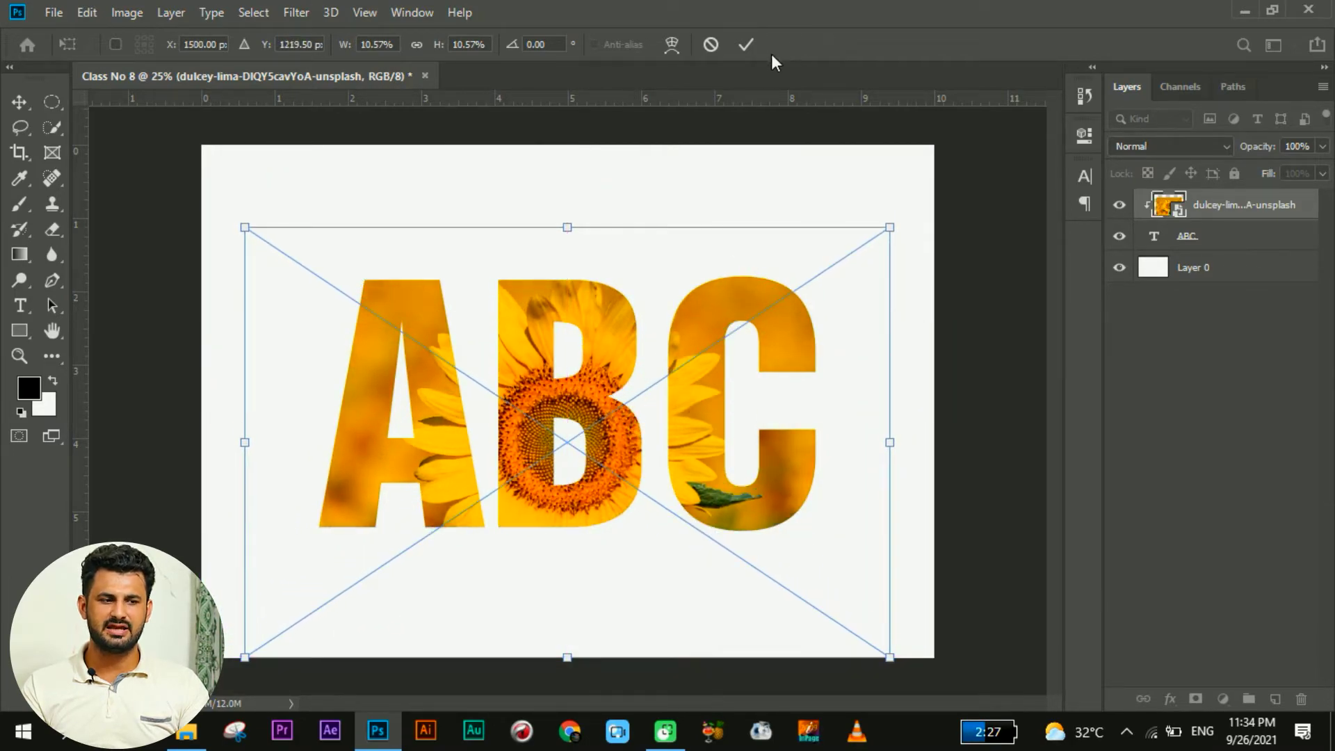
{"action": "left_click", "coordinate": [752, 44]}
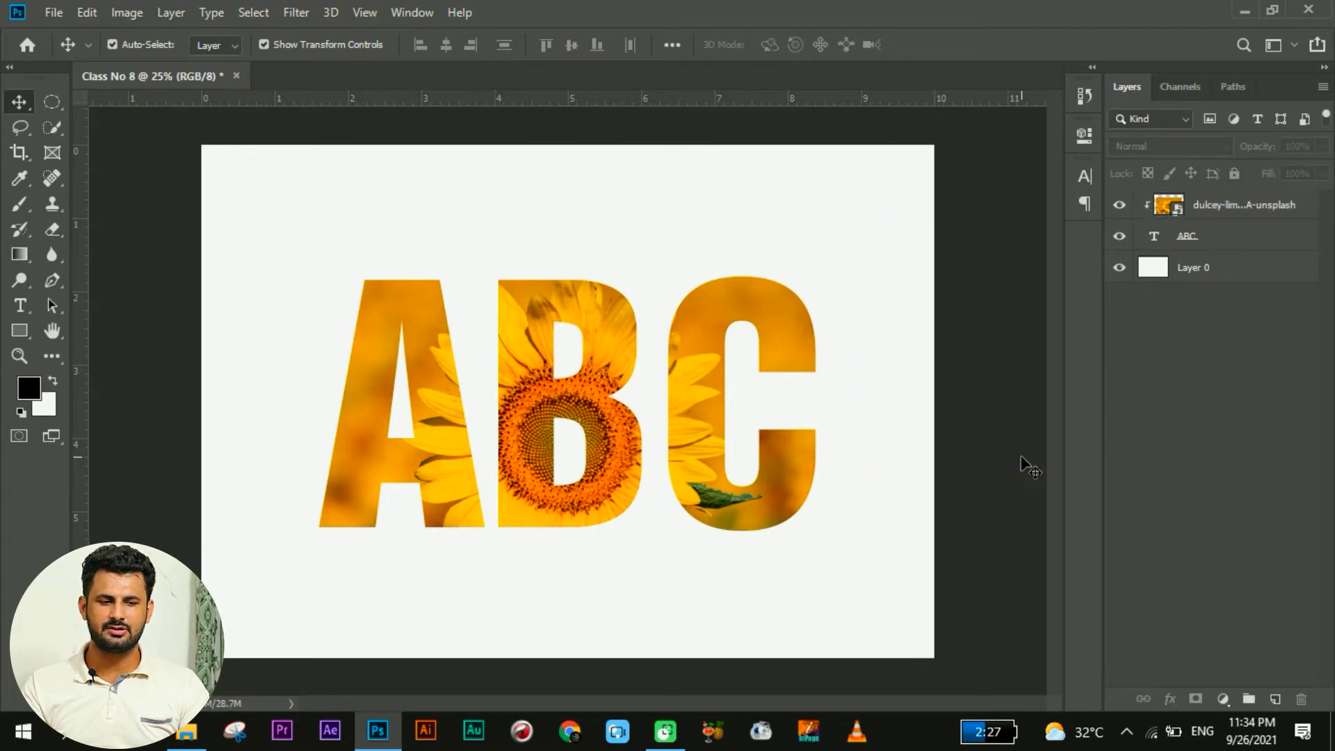
- Delete the clipped sunflower layer and deselect the ABC text layer
{"action": "left_click", "coordinate": [1265, 204]}
{"action": "key", "text": "Delete"}
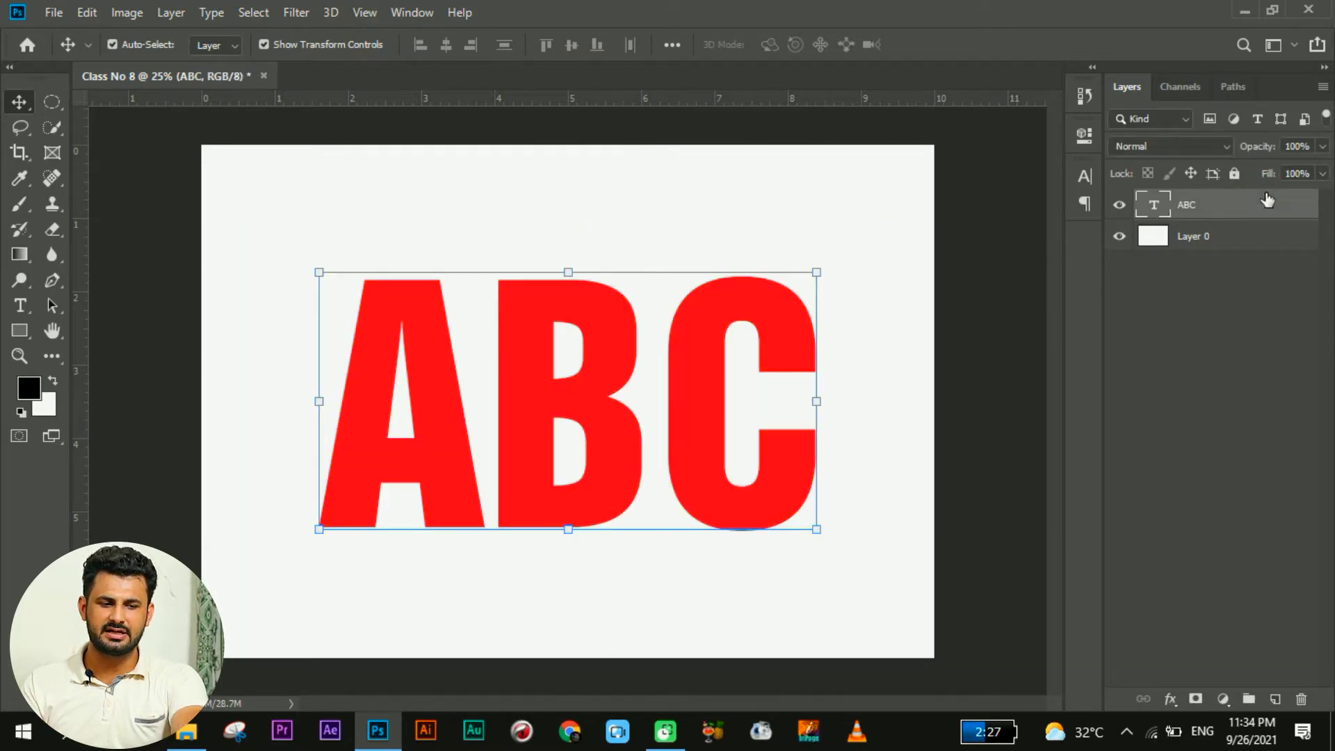
{"action": "left_click", "coordinate": [994, 459]}
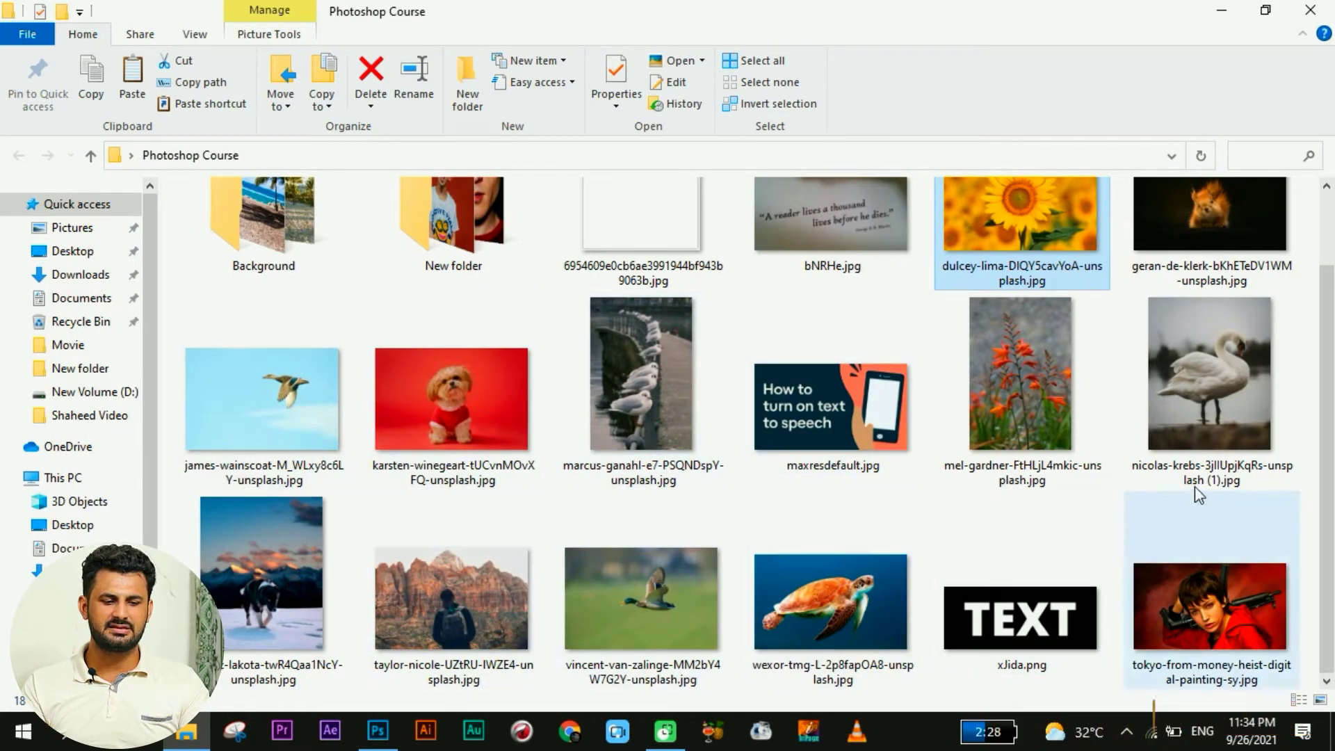
- Place the orange flower image from the Photoshop Course folder above the ABC text and clip it to the text layer
{"action": "left_click_drag", "start_coordinate": [1028, 370], "coordinate": [618, 327]}
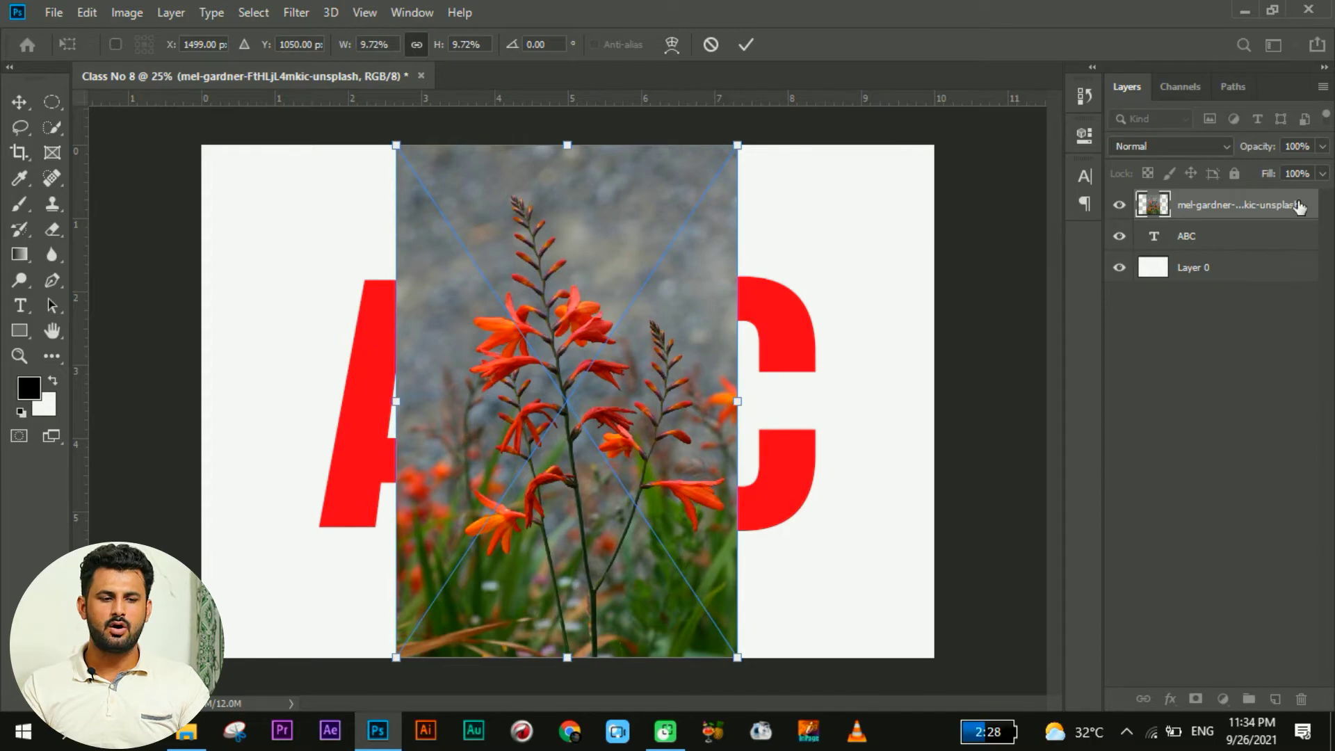
{"action": "key", "text": "Return"}
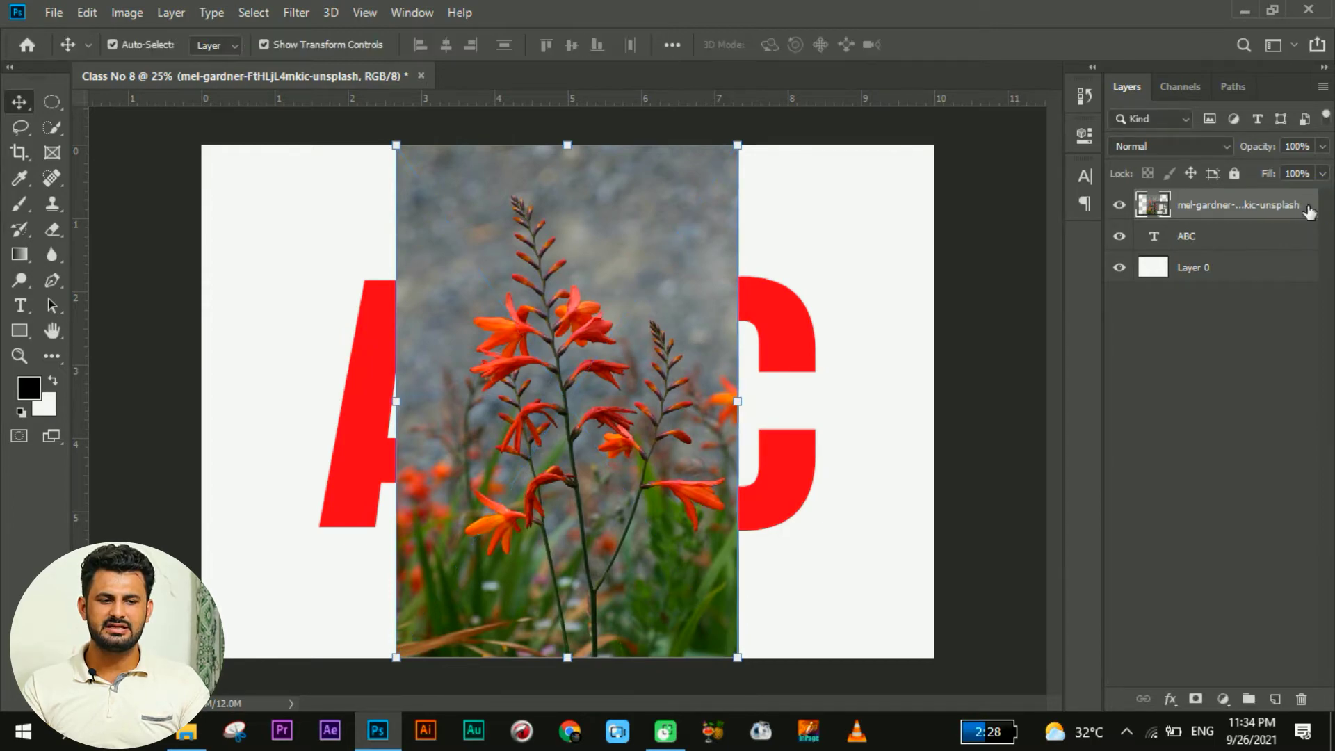
{"action": "right_click", "coordinate": [1309, 209]}
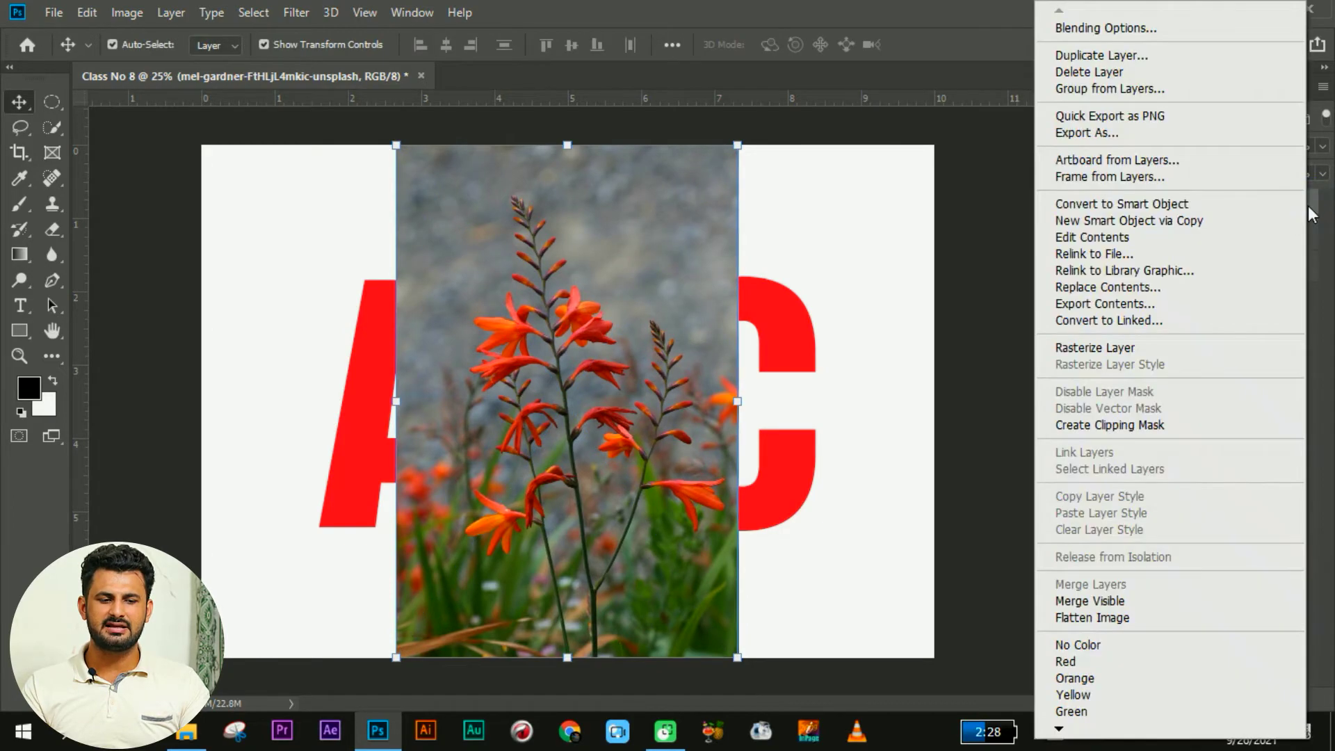
{"action": "left_click", "coordinate": [1099, 425]}
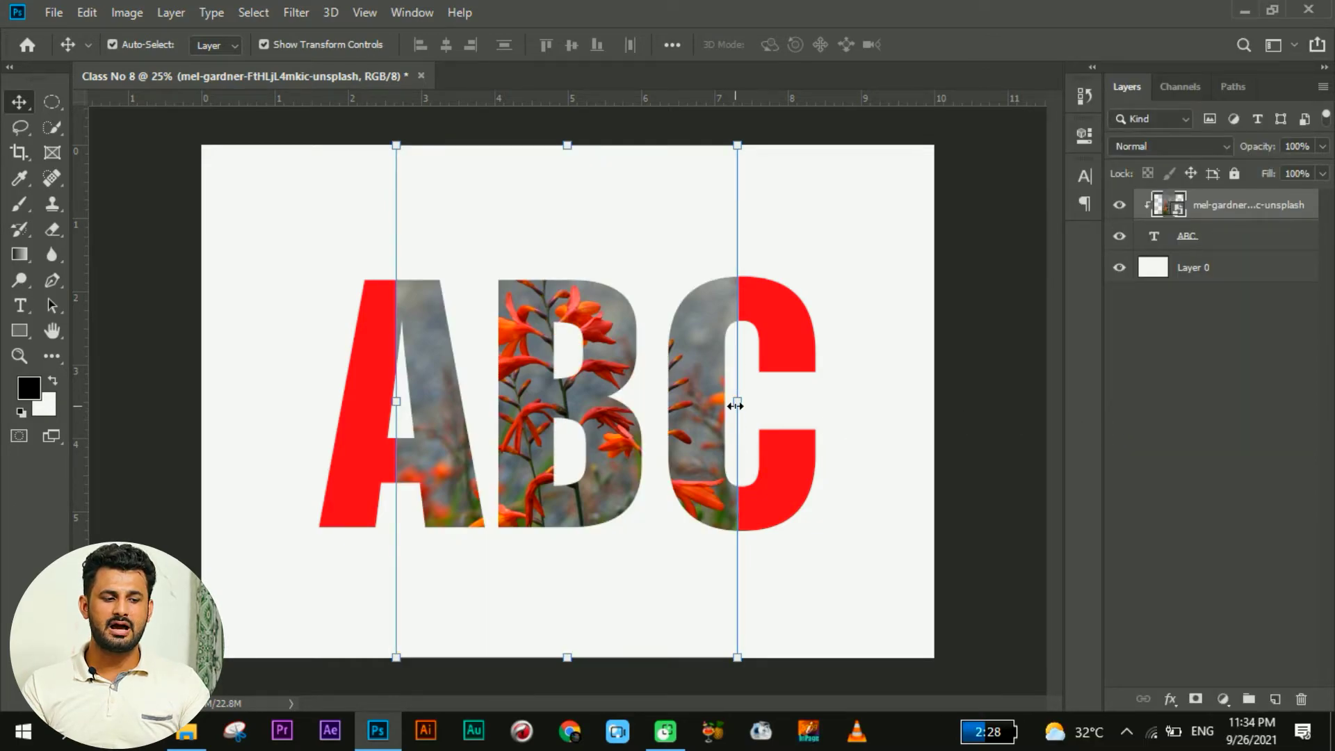
- Enlarge the clipped flower image to about 14.84% so it fills all three letters, apply the transform and deselect the layer
{"action": "left_click_drag", "start_coordinate": [735, 405], "coordinate": [810, 407]}
{"action": "left_click_drag", "start_coordinate": [400, 407], "coordinate": [298, 415]}
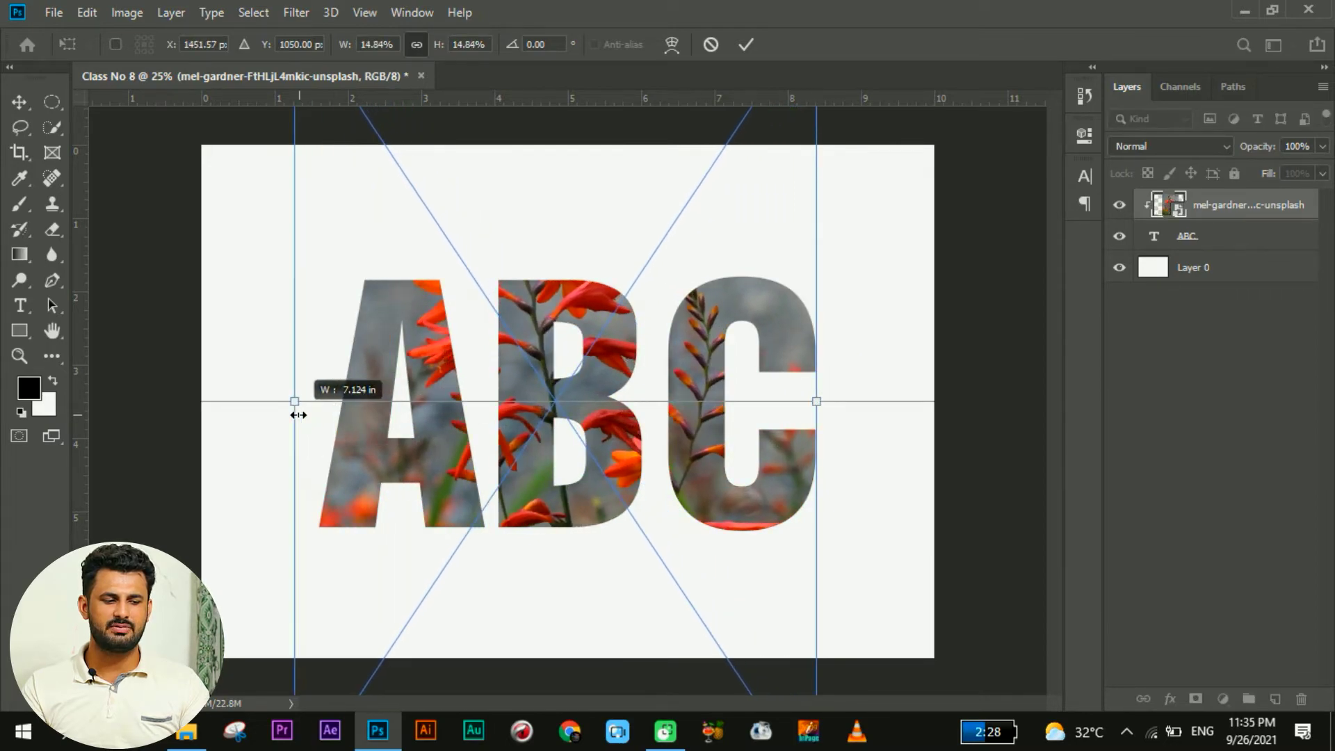
{"action": "left_click", "coordinate": [738, 46]}
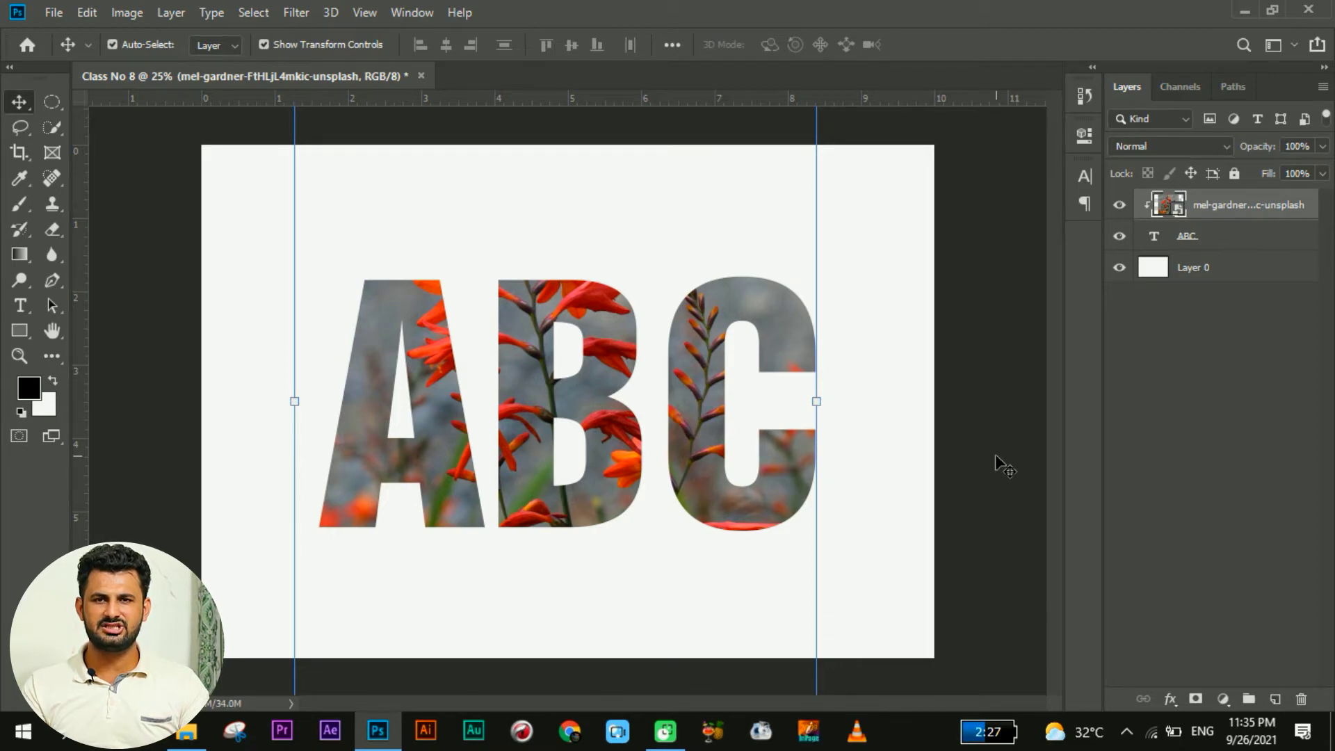
{"action": "left_click", "coordinate": [963, 228]}
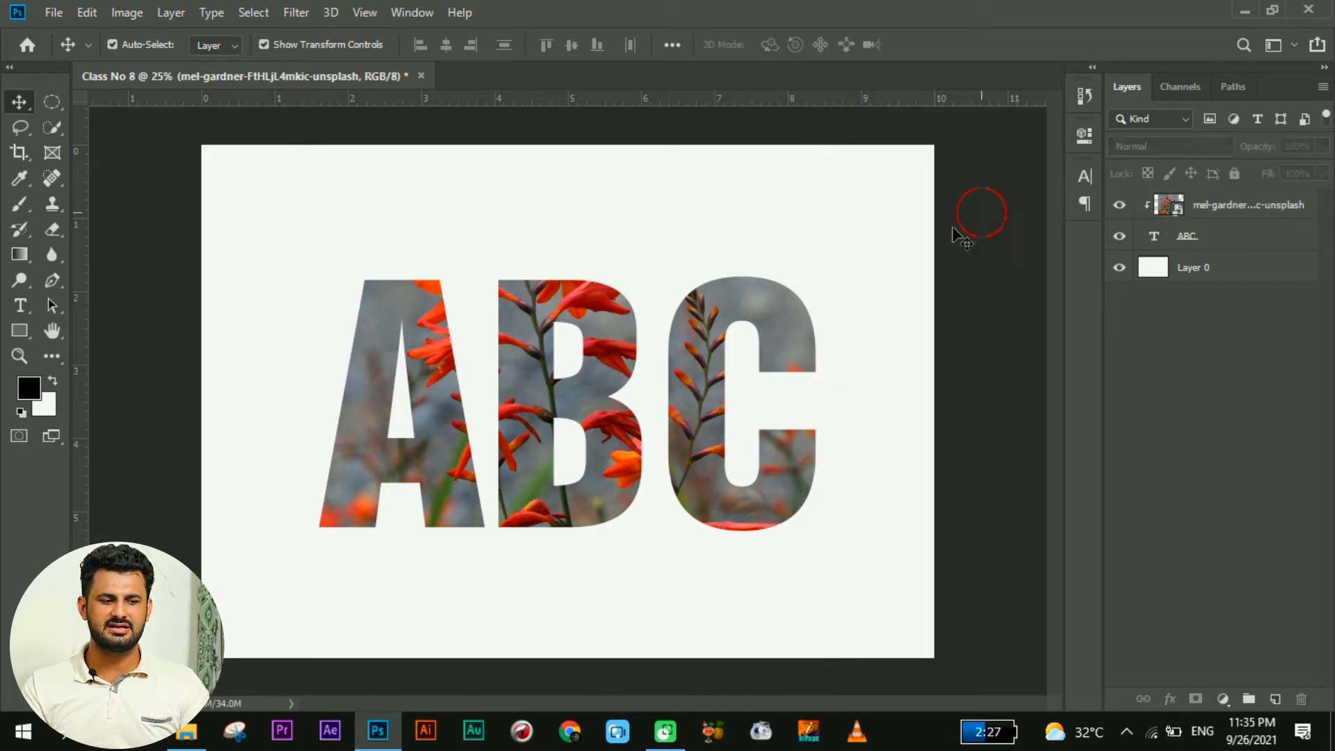
- Delete the clipped flower layer and the ABC text layer, leaving only the background layer on the canvas, and deselect it
{"action": "left_click", "coordinate": [704, 431]}
{"action": "key", "text": "Delete"}
{"action": "key", "text": "Delete"}
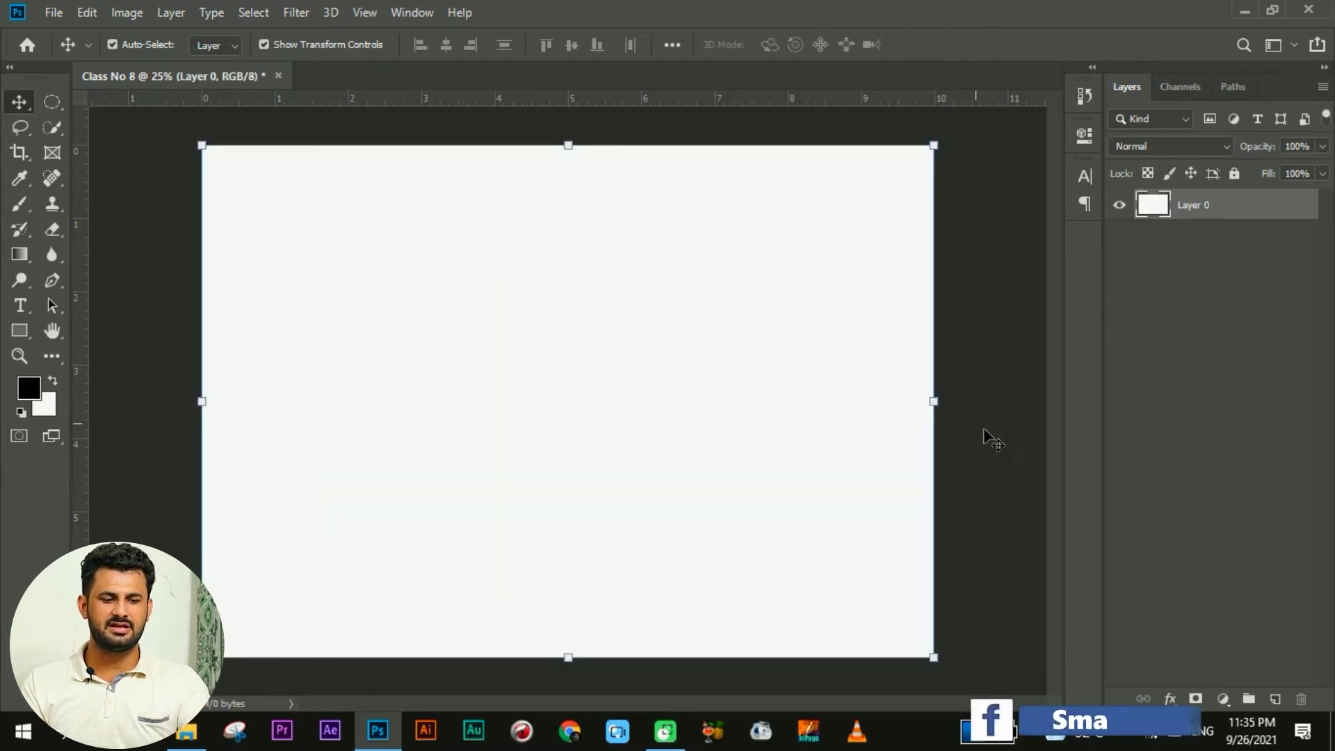
{"action": "left_click", "coordinate": [988, 437]}
- Draw a rectangle about 1088 by 976 px near the canvas center and move it to the left half of the canvas
{"action": "left_click", "coordinate": [18, 333]}
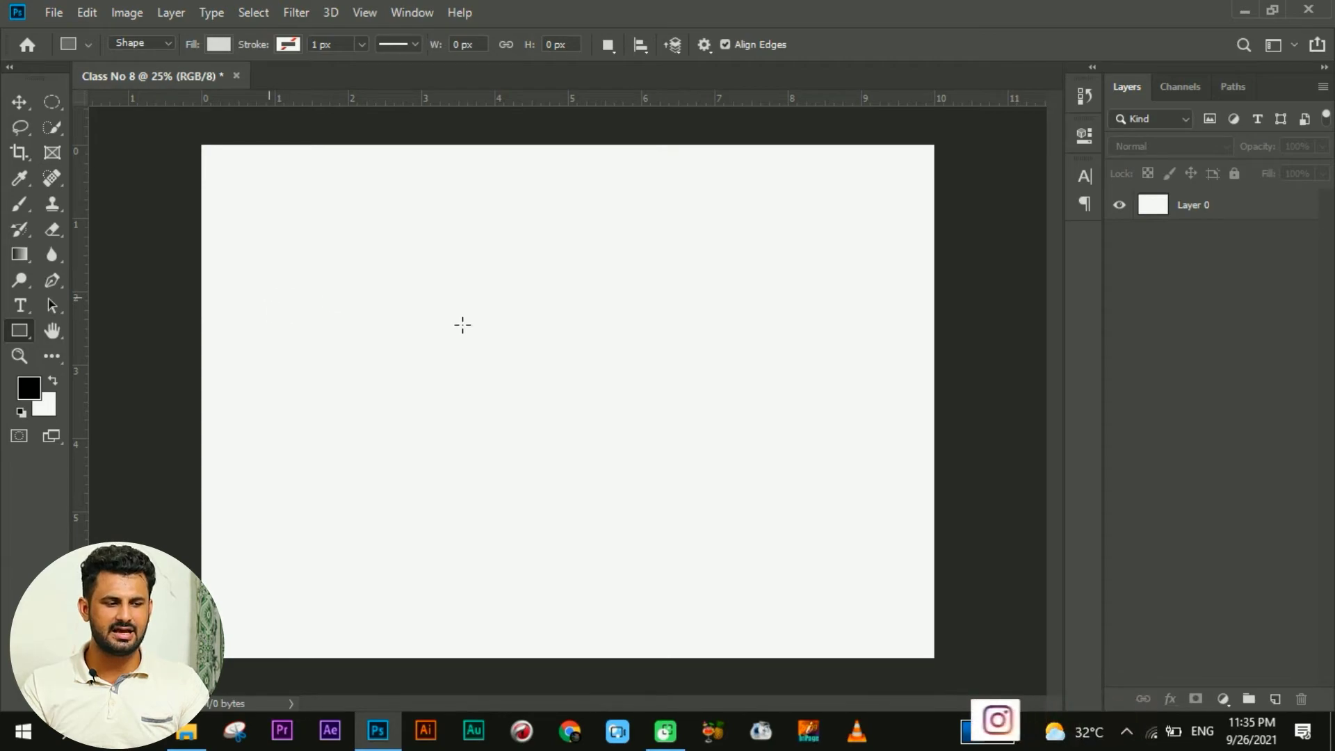
{"action": "left_click_drag", "start_coordinate": [425, 298], "coordinate": [691, 536]}
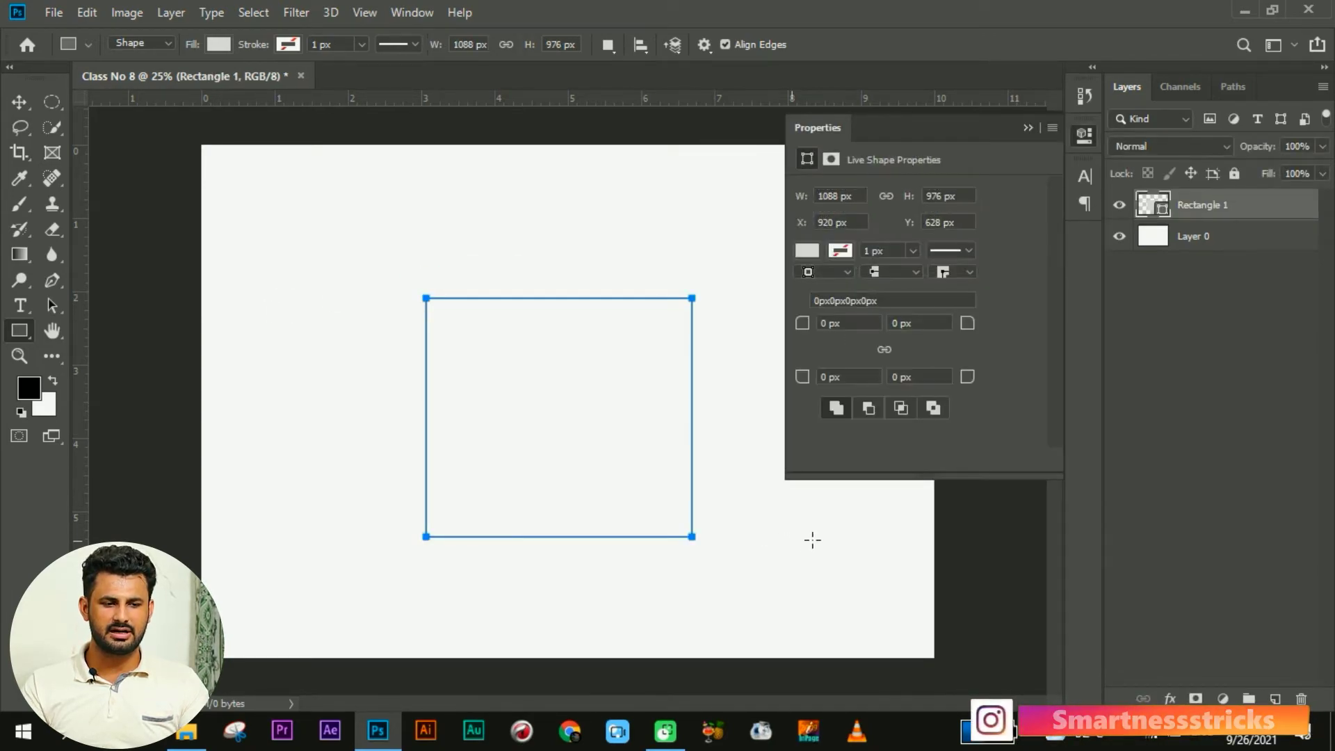
{"action": "left_click", "coordinate": [1026, 127]}
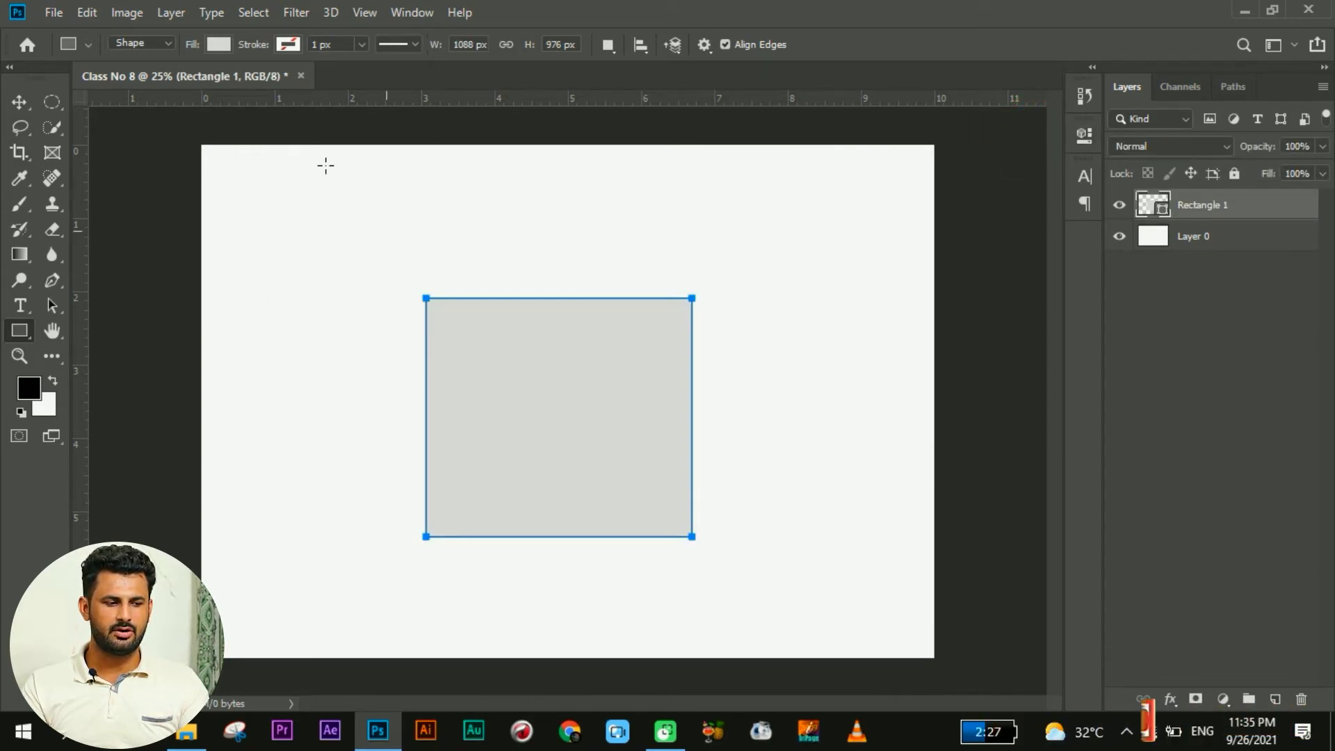
{"action": "left_click", "coordinate": [18, 103]}
{"action": "left_click_drag", "start_coordinate": [543, 414], "coordinate": [378, 399]}
- Draw a circle about 968 px in diameter with the Ellipse tool and line it up vertically with the rectangle beside it
{"action": "right_click", "coordinate": [19, 330]}
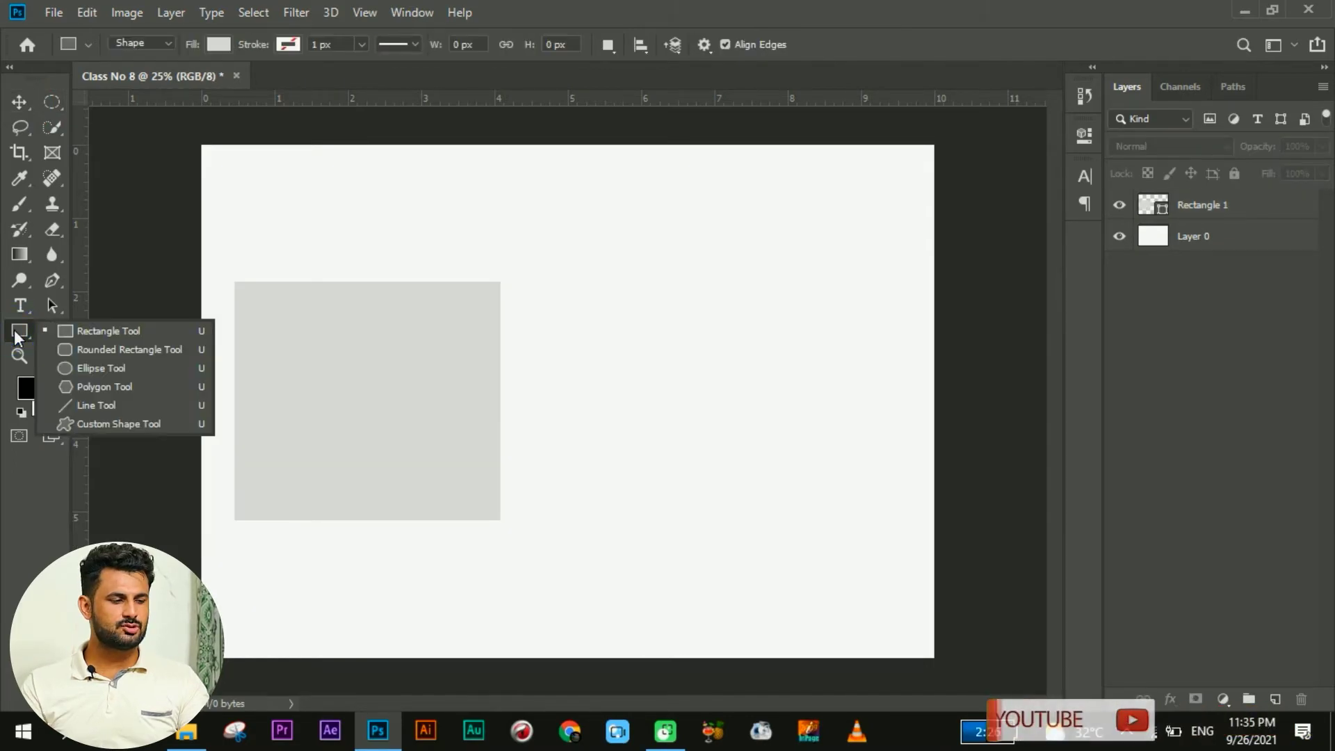
{"action": "left_click", "coordinate": [71, 369]}
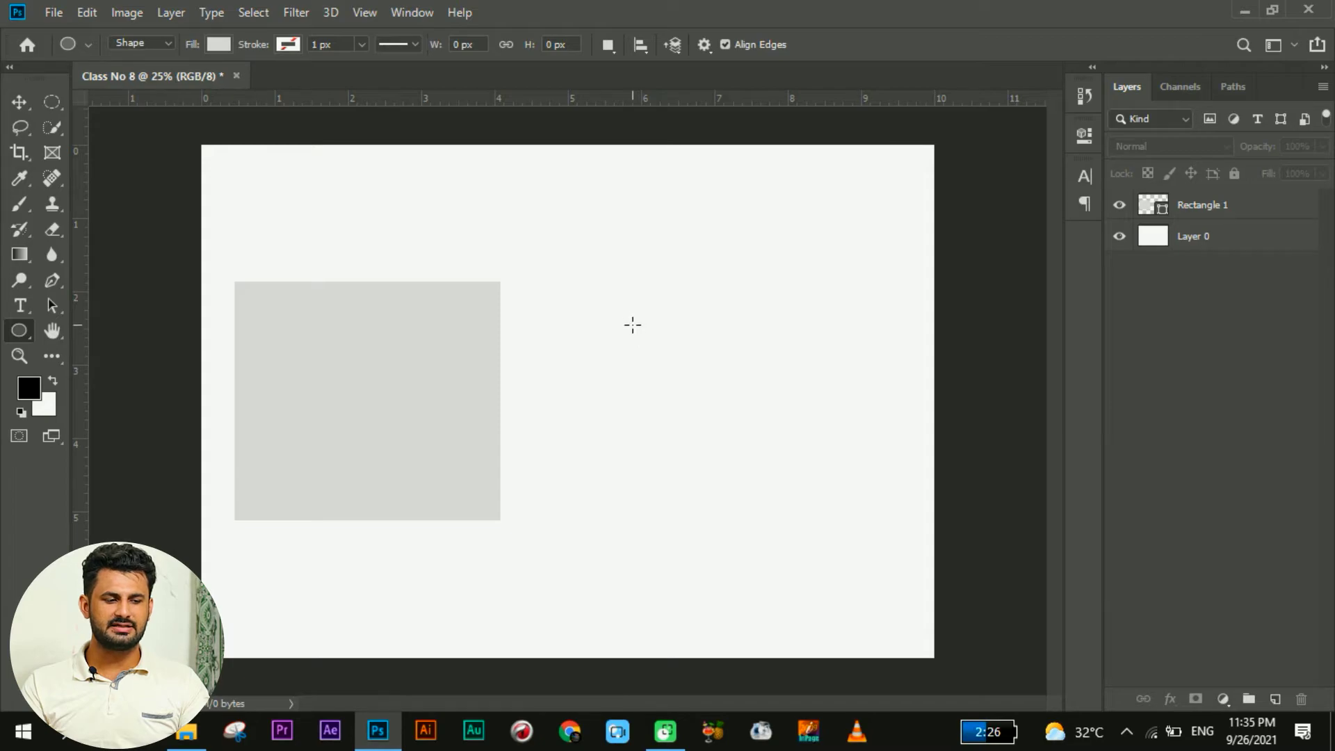
{"action": "left_click_drag", "start_coordinate": [684, 345], "coordinate": [896, 541]}
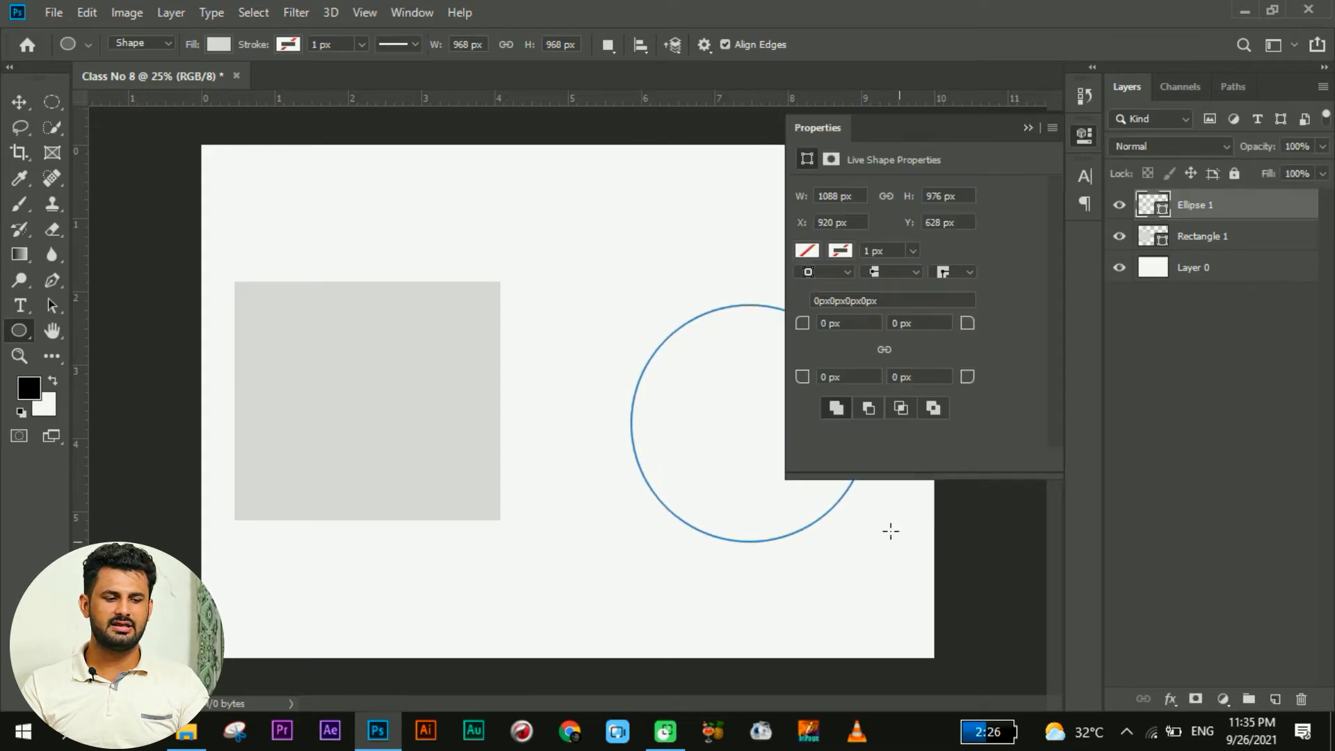
{"action": "left_click", "coordinate": [1028, 128]}
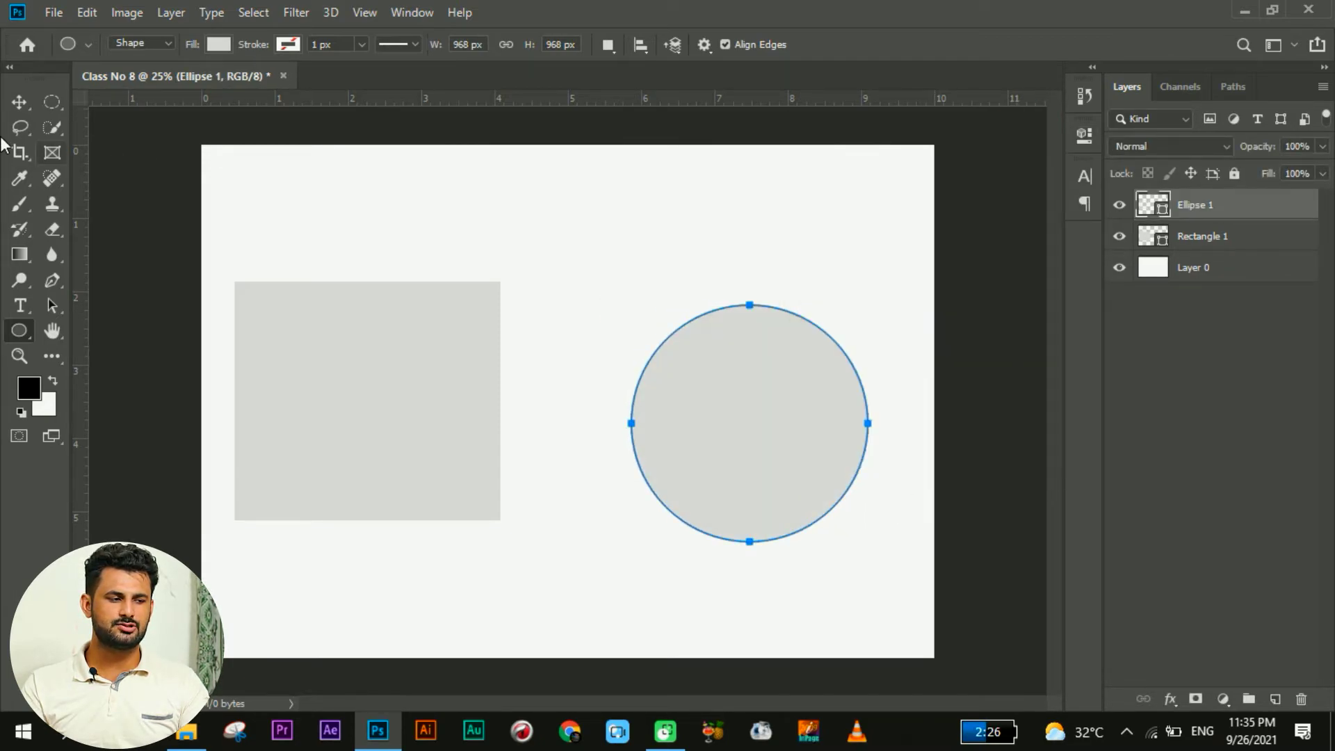
{"action": "left_click", "coordinate": [19, 103]}
{"action": "left_click_drag", "start_coordinate": [822, 497], "coordinate": [802, 474]}
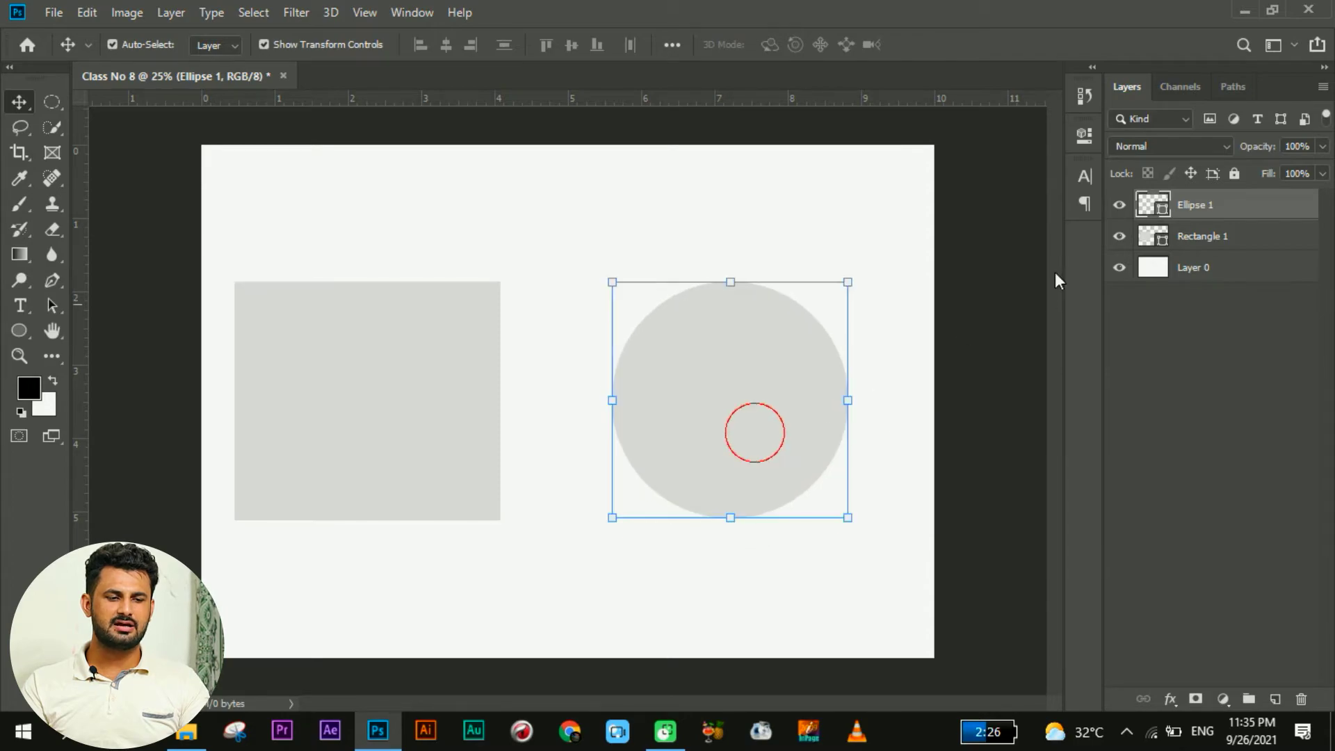
- Change the circle's fill to a deep blue and deselect the shape
{"action": "double_click", "coordinate": [1150, 204]}
{"action": "left_click_drag", "start_coordinate": [1050, 261], "coordinate": [1049, 283]}
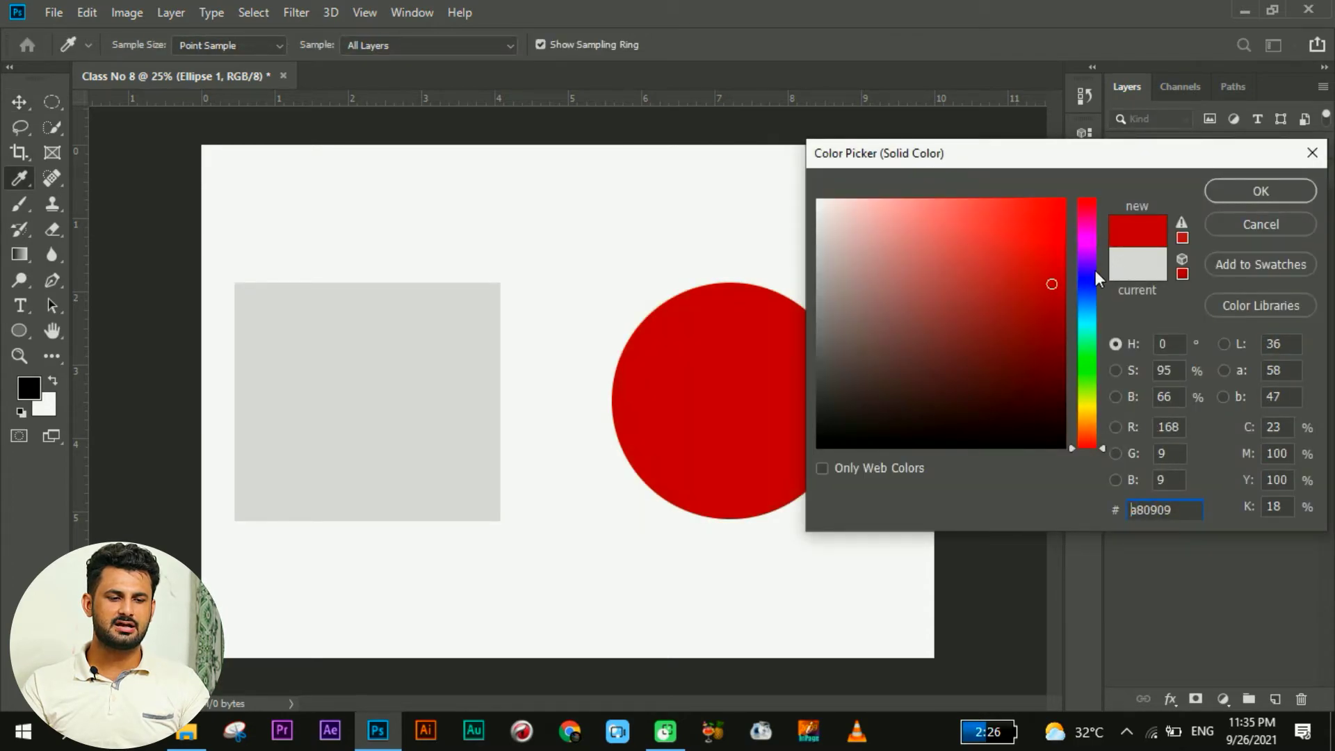
{"action": "left_click", "coordinate": [1094, 269]}
{"action": "left_click", "coordinate": [1251, 192]}
{"action": "left_click", "coordinate": [495, 375]}
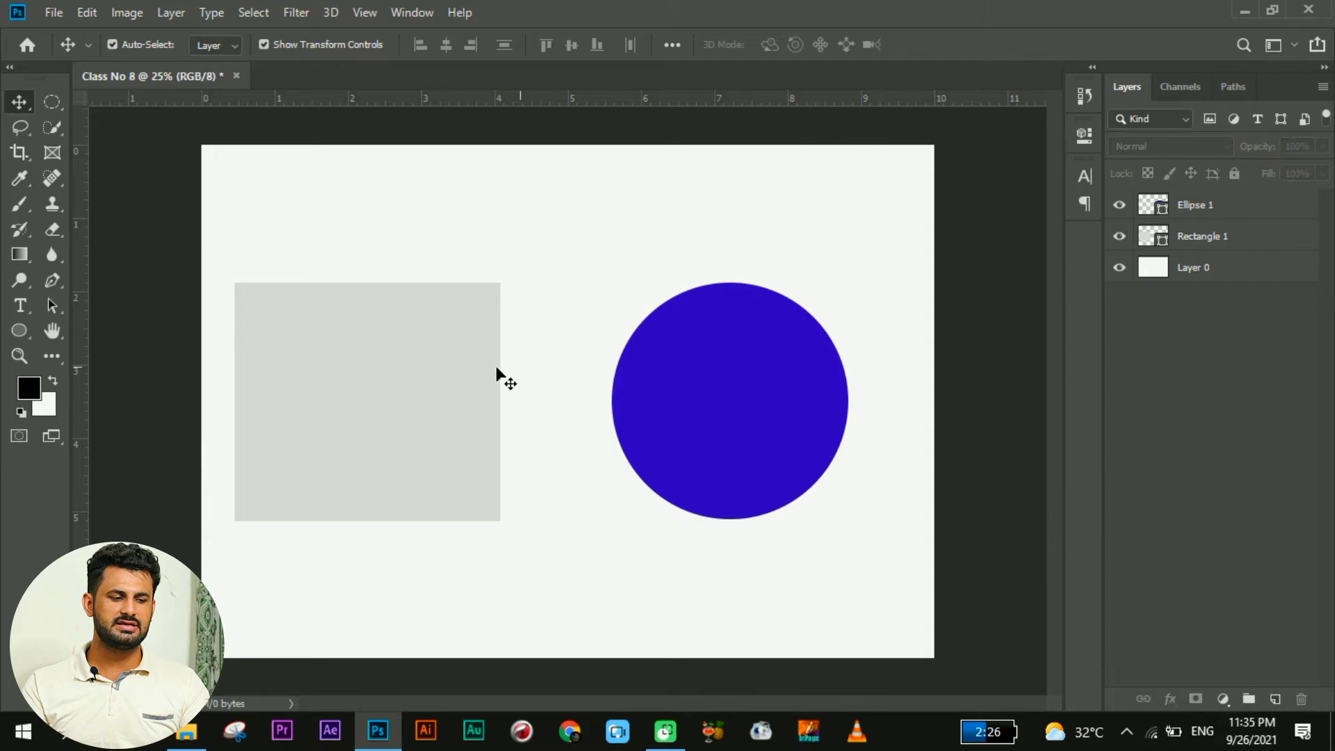
- Change the rectangle's fill to bright red, shift it slightly toward the circle and deselect it
{"action": "double_click", "coordinate": [1151, 236]}
{"action": "type", "text": "ff0000"}
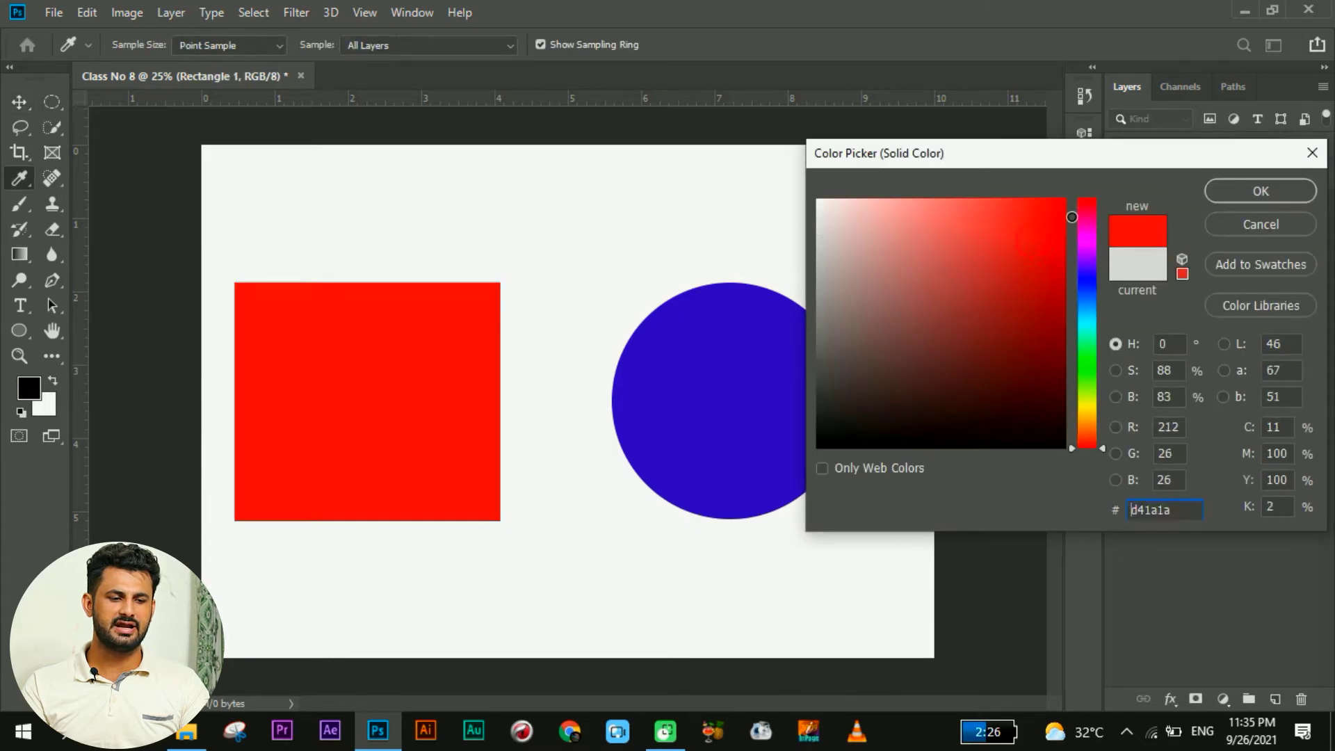
{"action": "left_click", "coordinate": [1261, 197]}
{"action": "left_click_drag", "start_coordinate": [403, 420], "coordinate": [443, 421]}
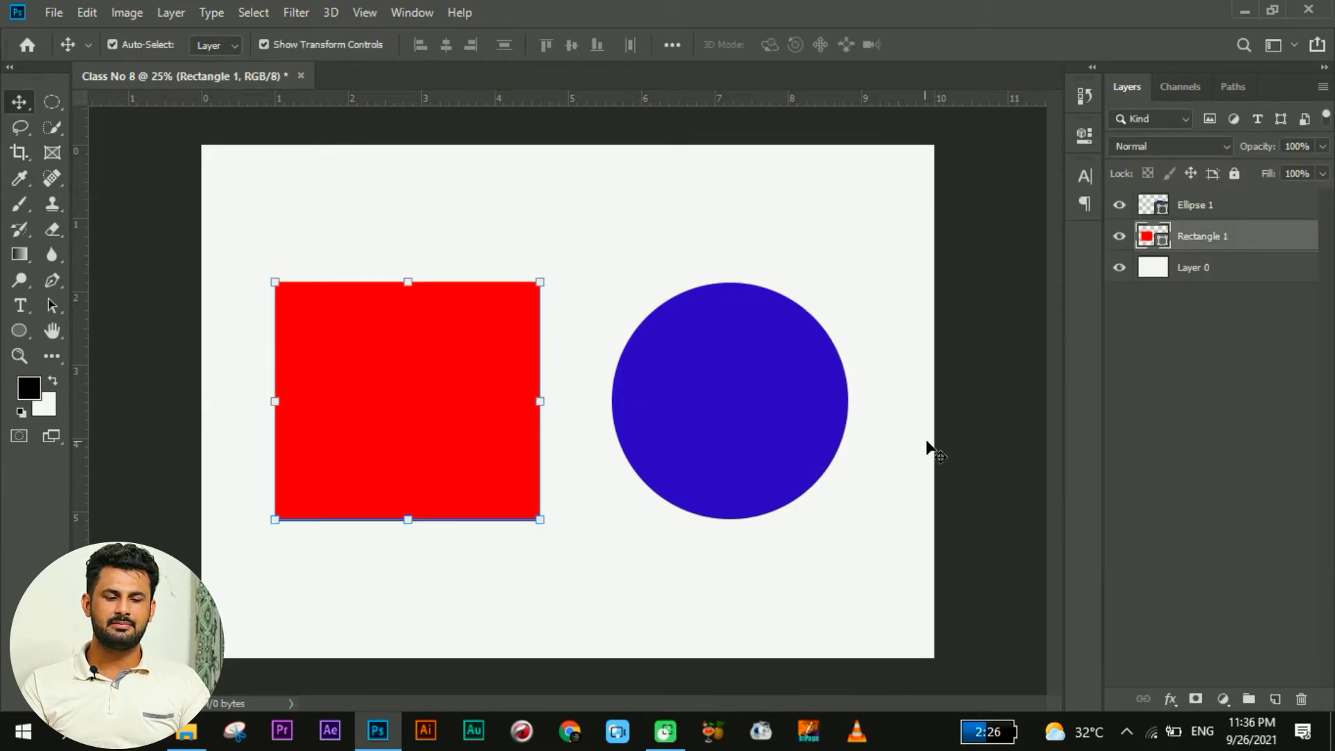
{"action": "left_click", "coordinate": [1016, 470]}
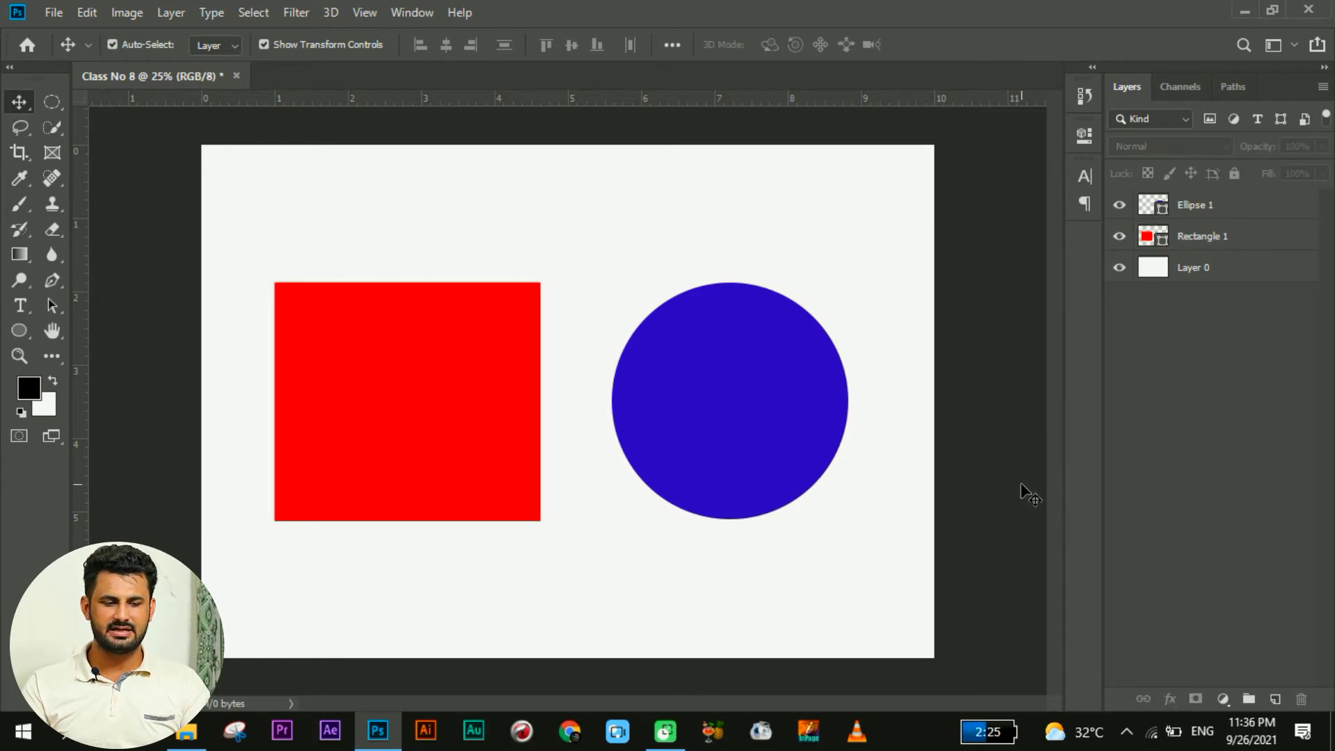
- Place the image of the dog on a red background from the Photoshop Course folder above both shapes
{"action": "left_click", "coordinate": [1244, 11]}
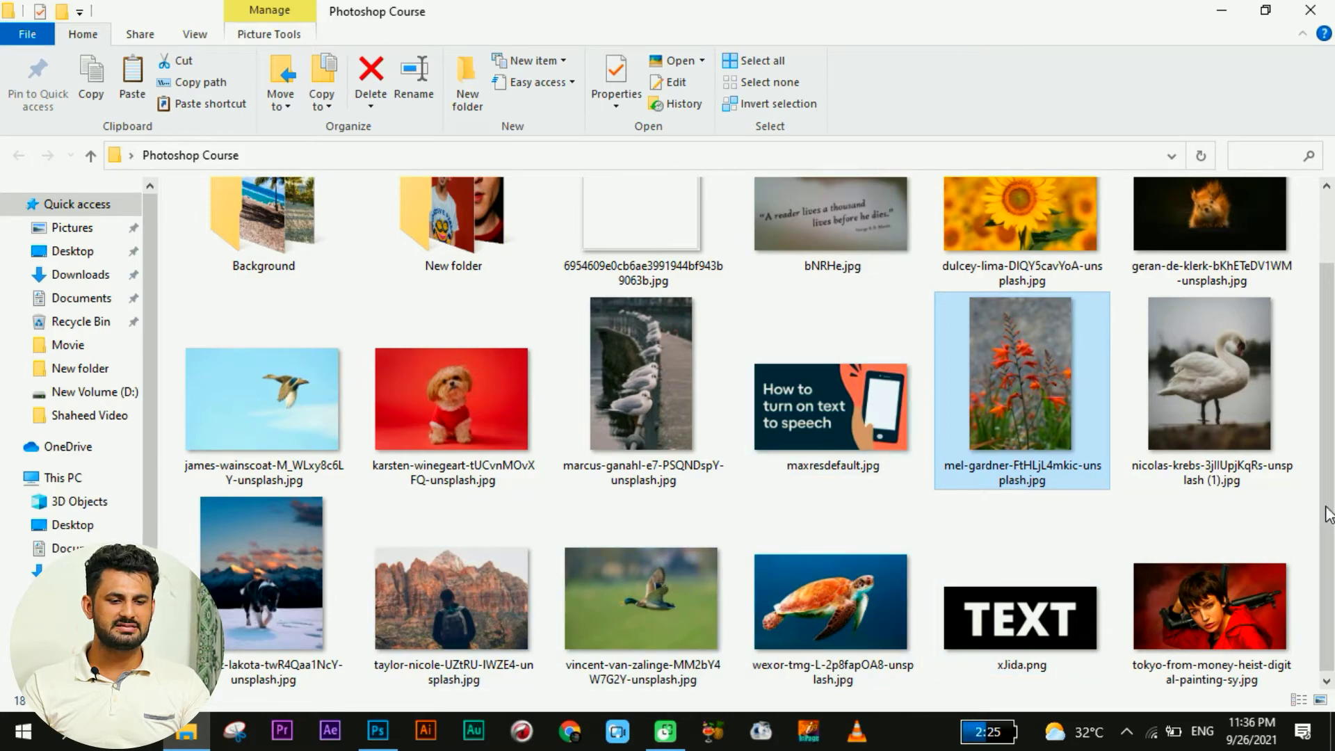
{"action": "scroll", "coordinate": [1257, 407], "scroll_direction": "up", "scroll_amount": 2}
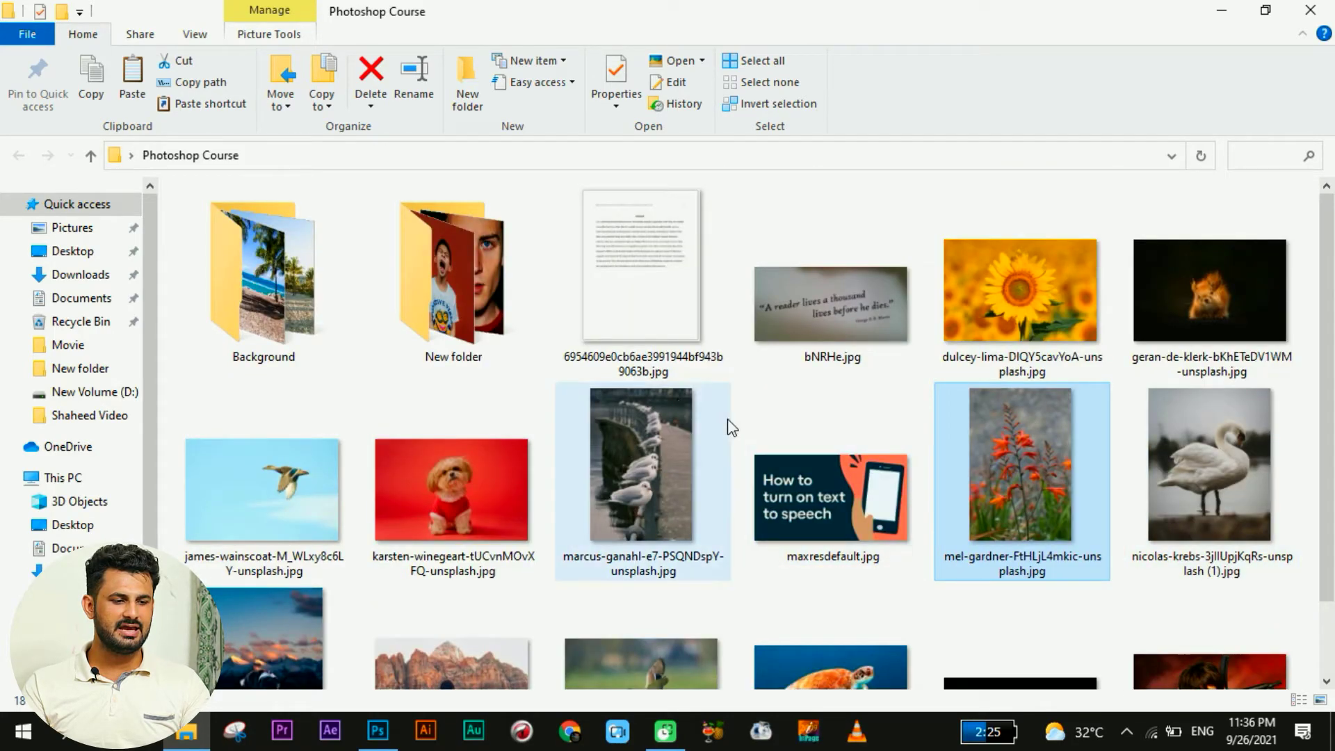
{"action": "left_click", "coordinate": [448, 478]}
{"action": "left_click_drag", "start_coordinate": [449, 478], "coordinate": [546, 299]}
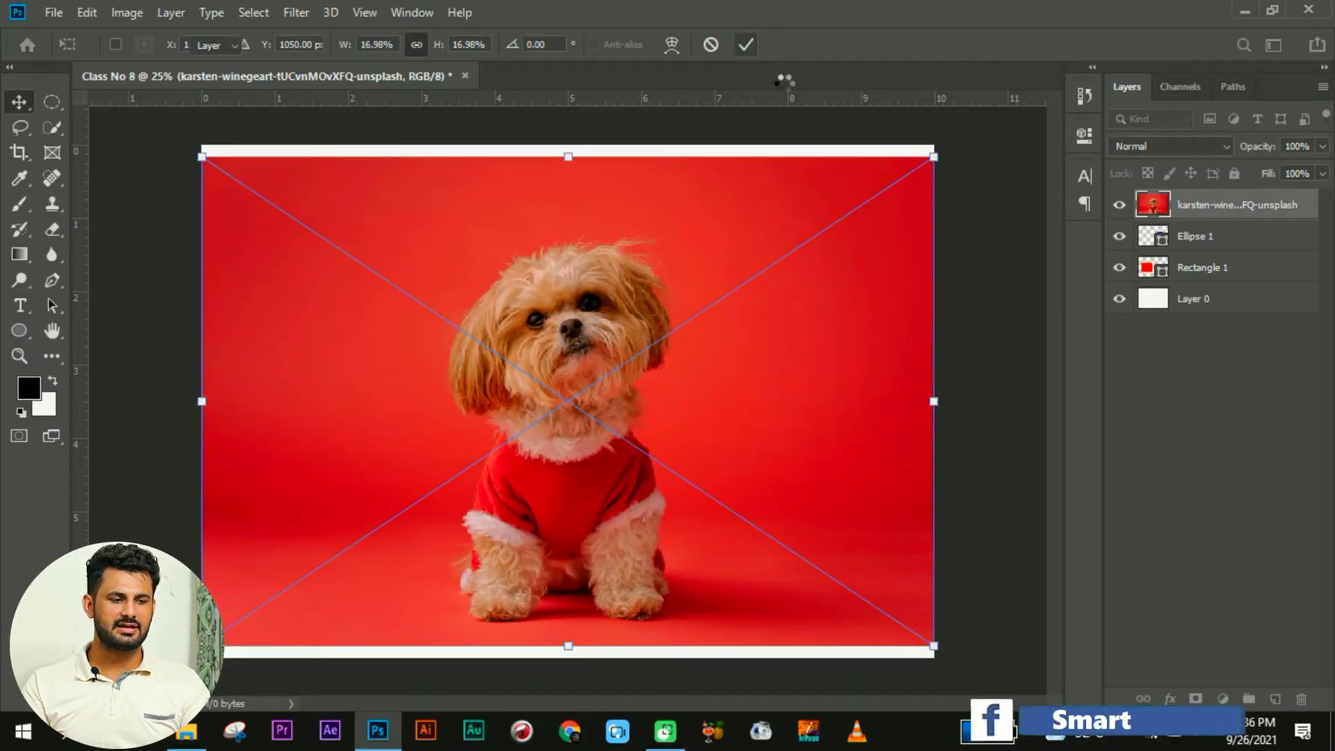
{"action": "key", "text": "Return"}
- Place the squirrel image from the Photoshop Course folder above the dog image and commit the placement
{"action": "left_click", "coordinate": [1243, 11]}
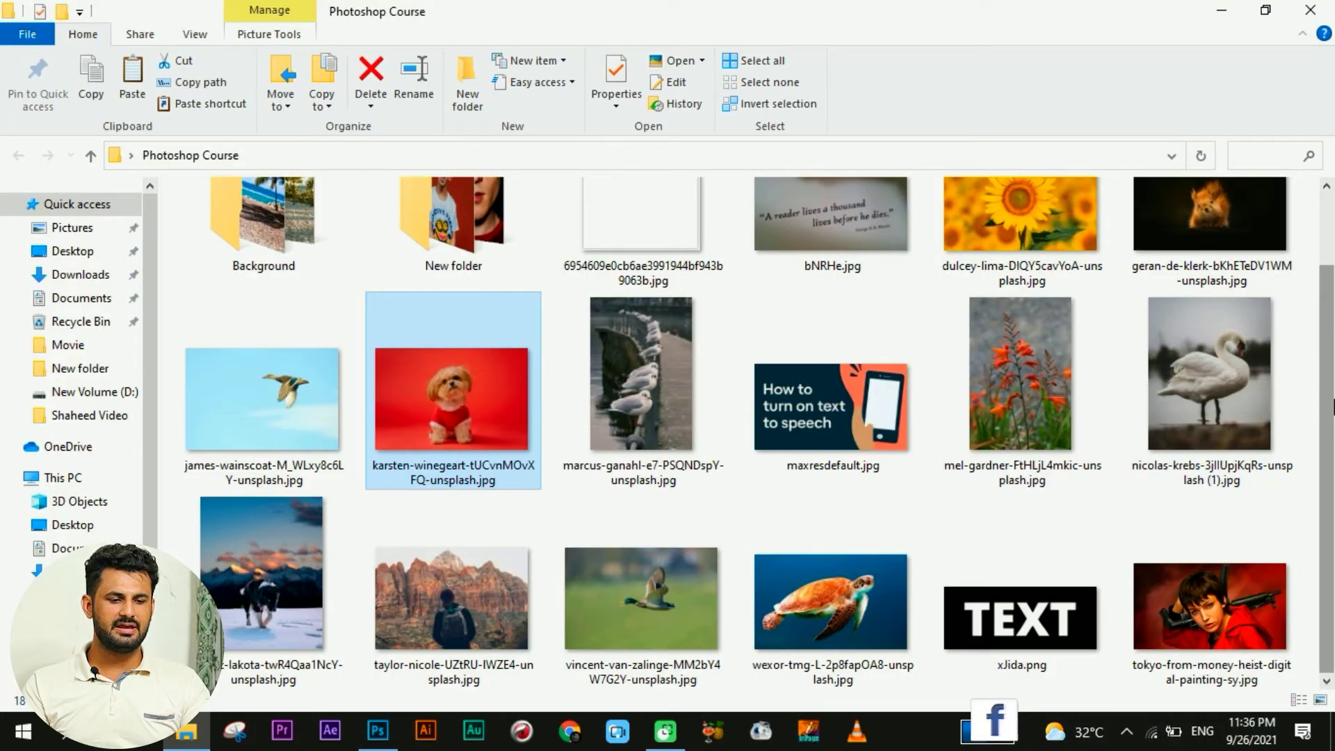
{"action": "scroll", "coordinate": [1148, 404], "scroll_direction": "up", "scroll_amount": 2}
{"action": "left_click_drag", "start_coordinate": [1202, 310], "coordinate": [645, 341]}
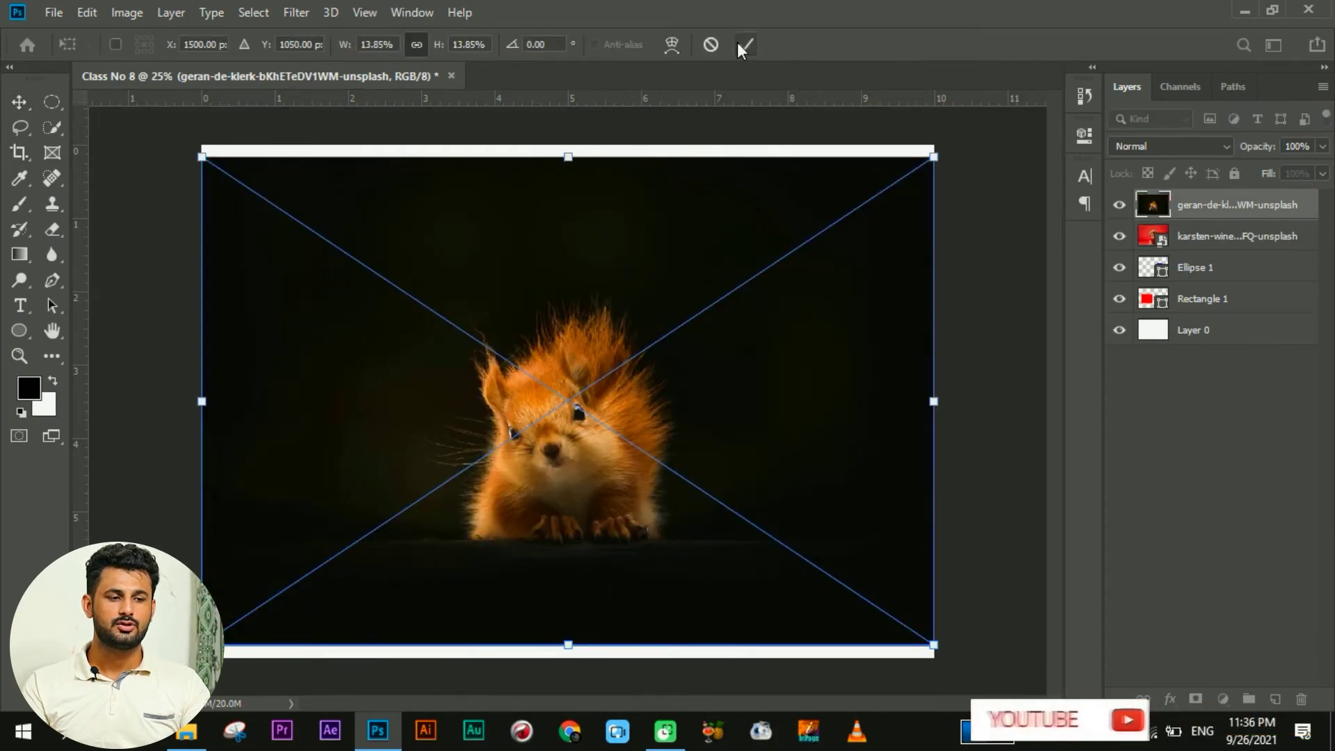
{"action": "left_click", "coordinate": [745, 45]}
{"action": "left_click_drag", "start_coordinate": [758, 350], "coordinate": [728, 369]}
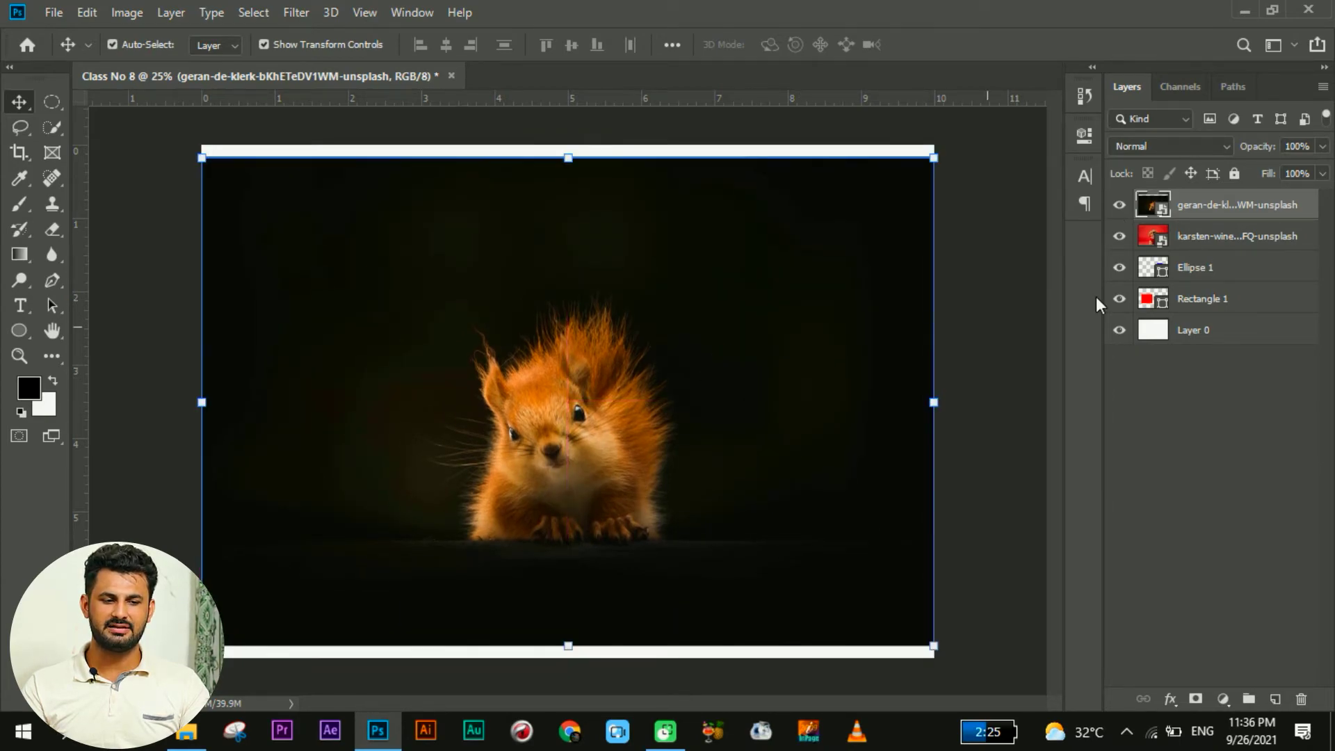
- Toggle the squirrel layer's visibility to compare it with the dog image underneath, leaving the squirrel layer hidden
{"action": "left_click", "coordinate": [1118, 206]}
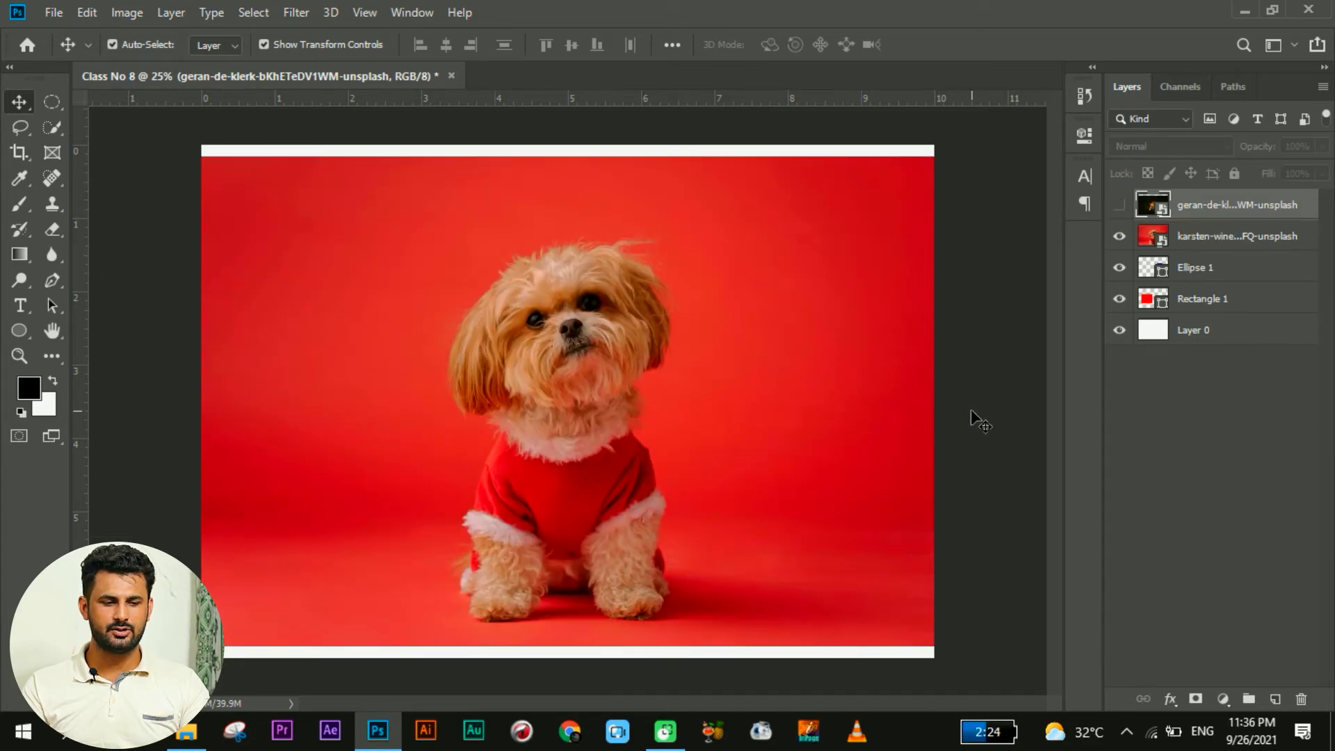
{"action": "left_click", "coordinate": [1119, 206]}
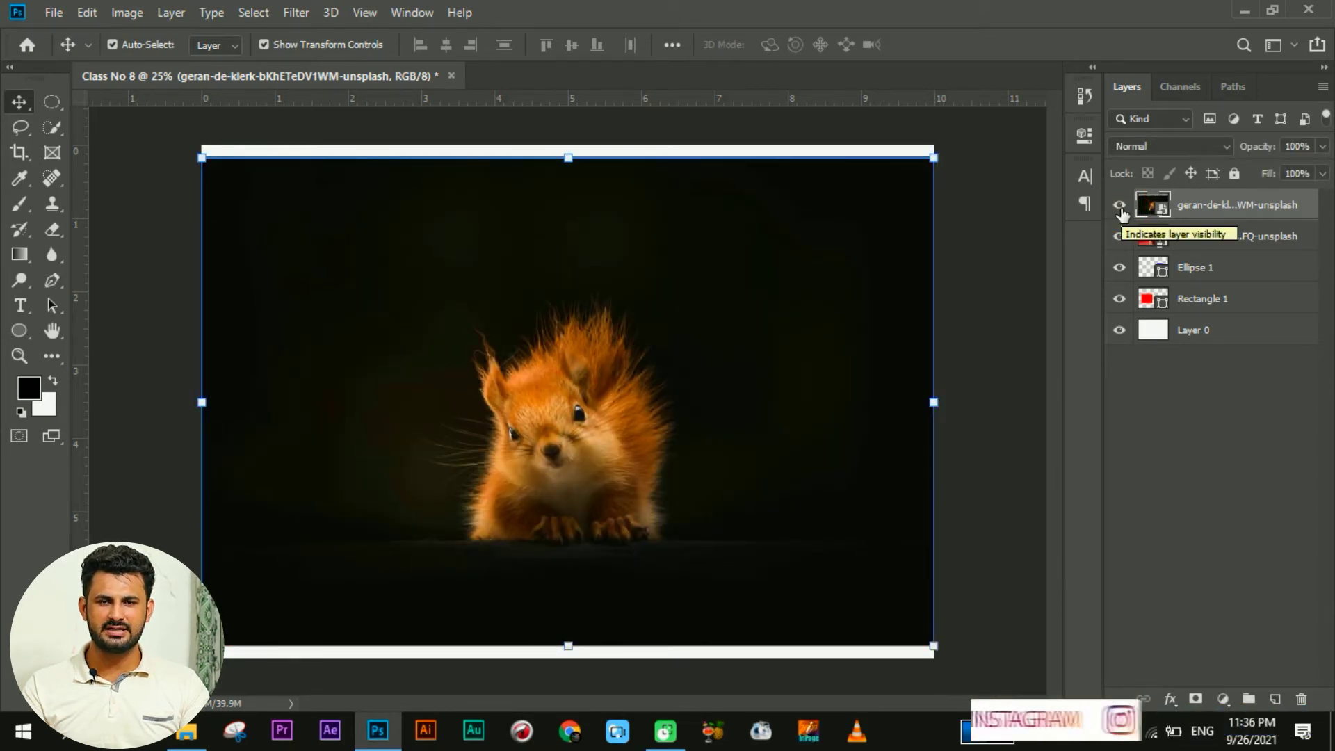
{"action": "left_click", "coordinate": [1118, 206]}
- Move the dog image down to uncover the upper parts of the red rectangle and blue circle, and deselect it
{"action": "left_click_drag", "start_coordinate": [645, 272], "coordinate": [677, 563]}
{"action": "left_click", "coordinate": [753, 382]}
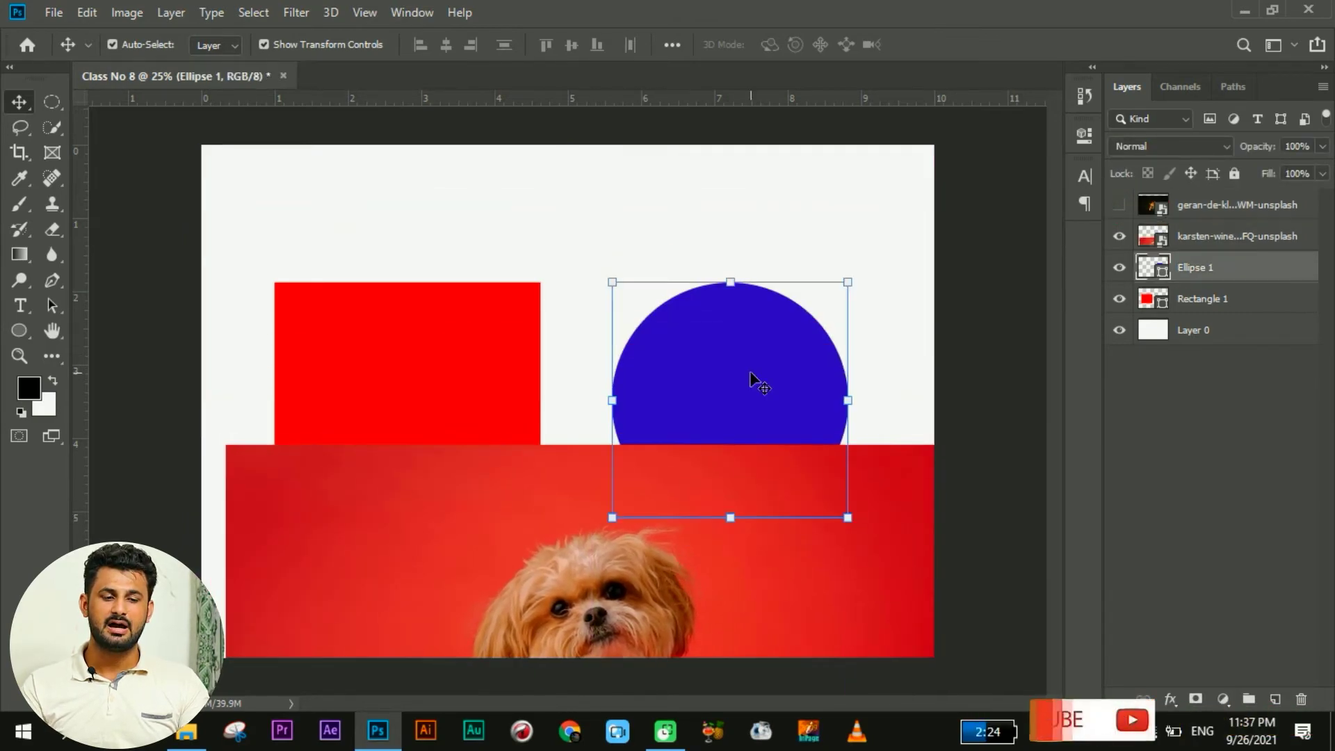
{"action": "left_click", "coordinate": [983, 418]}
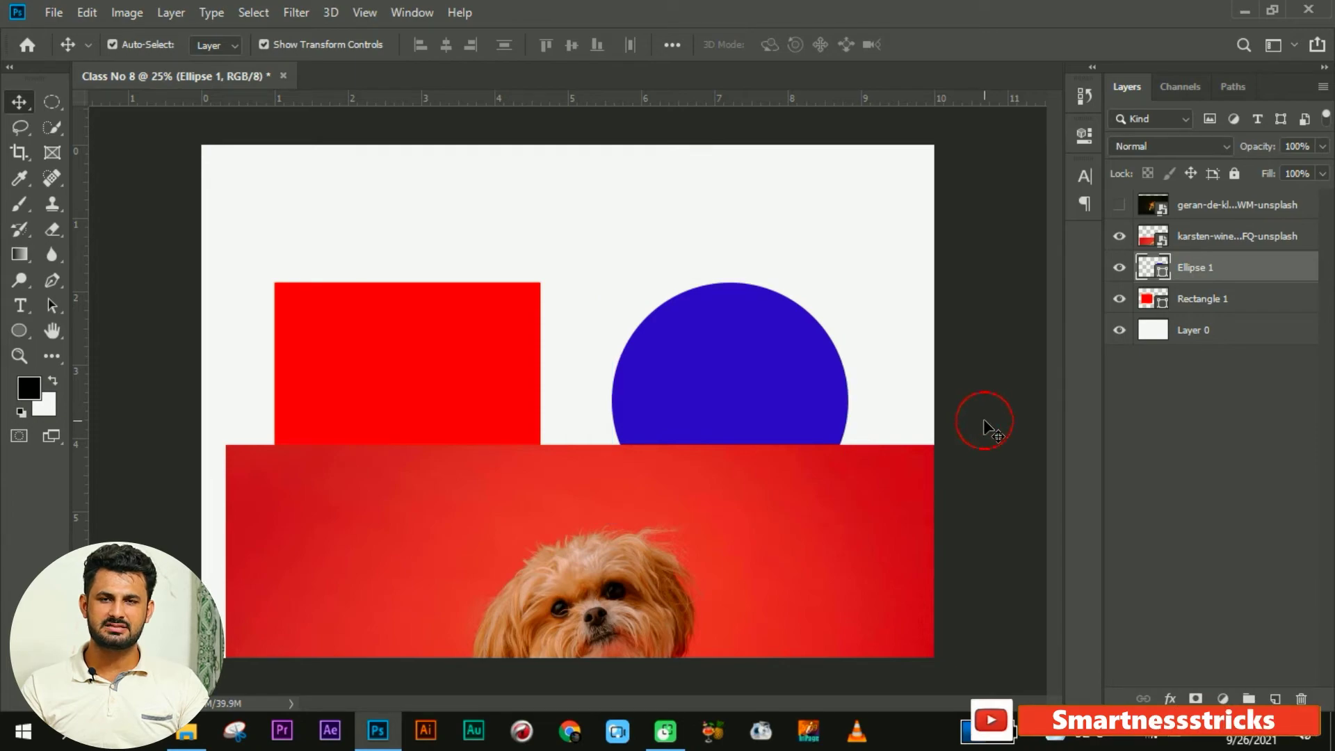
{"action": "left_click_drag", "start_coordinate": [763, 522], "coordinate": [762, 436]}
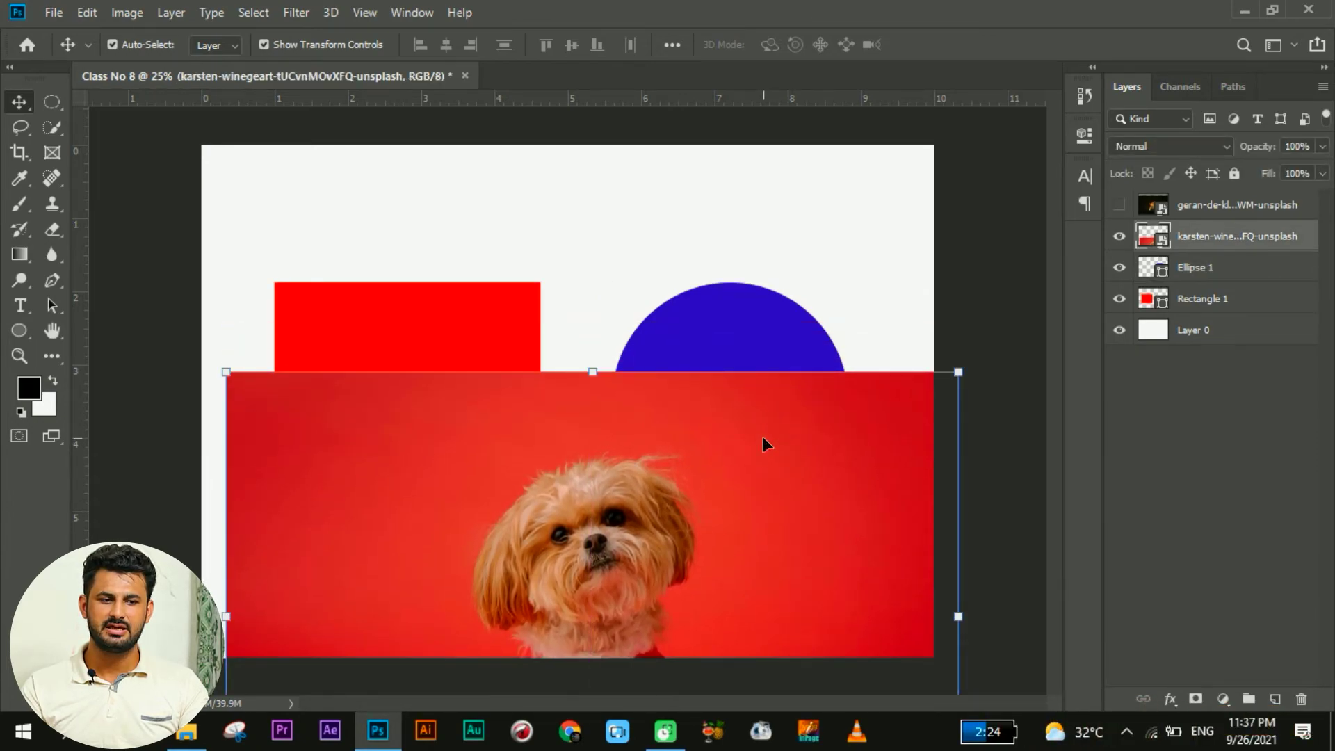
{"action": "left_click", "coordinate": [998, 353]}
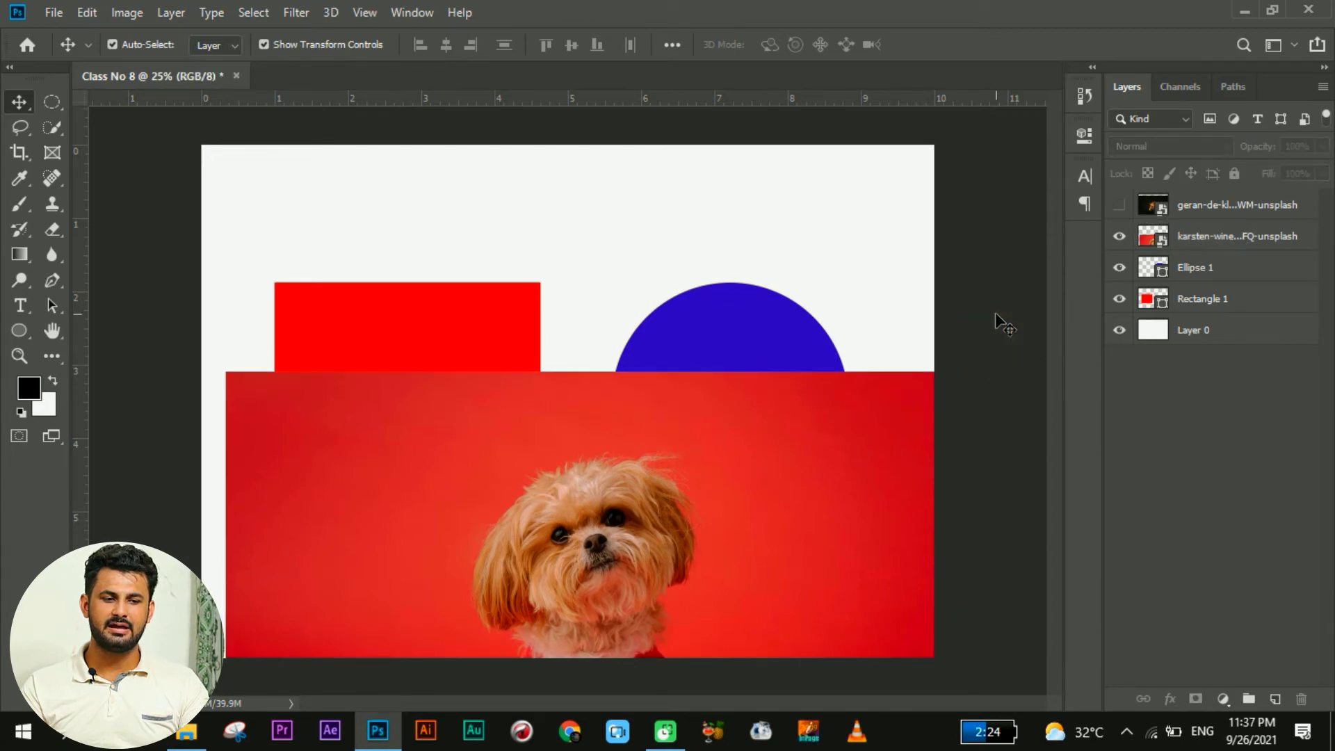
{"action": "left_click", "coordinate": [807, 452]}
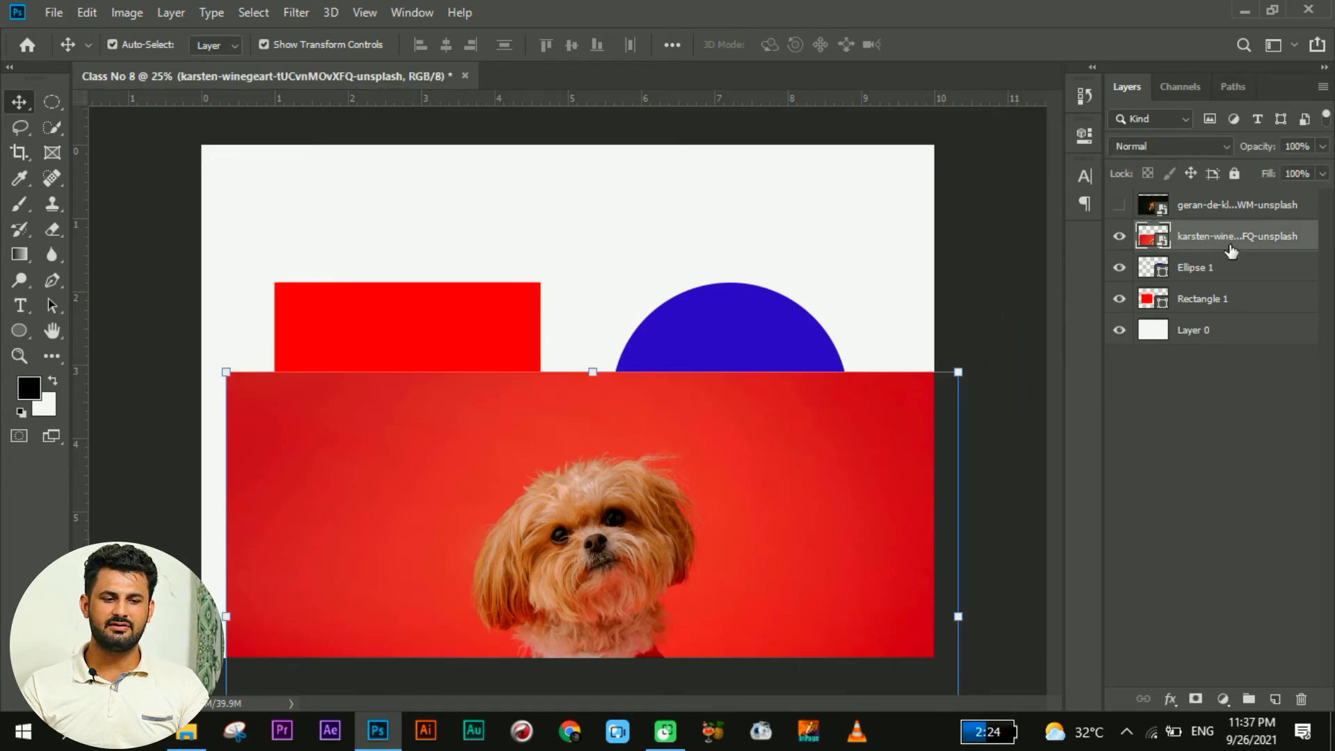
{"action": "left_click", "coordinate": [1011, 329]}
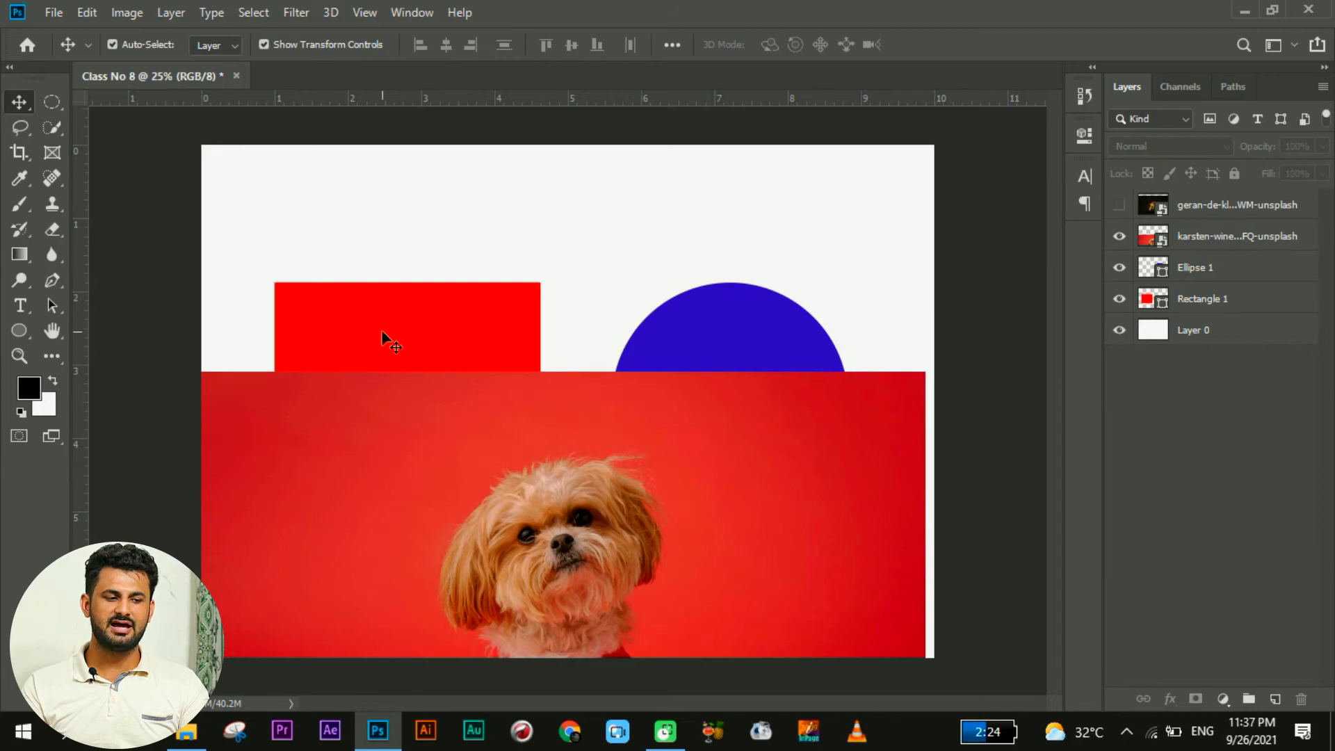
- Shift the dog image slightly and move its layer below Ellipse 1, directly above Rectangle 1
{"action": "left_click", "coordinate": [440, 335]}
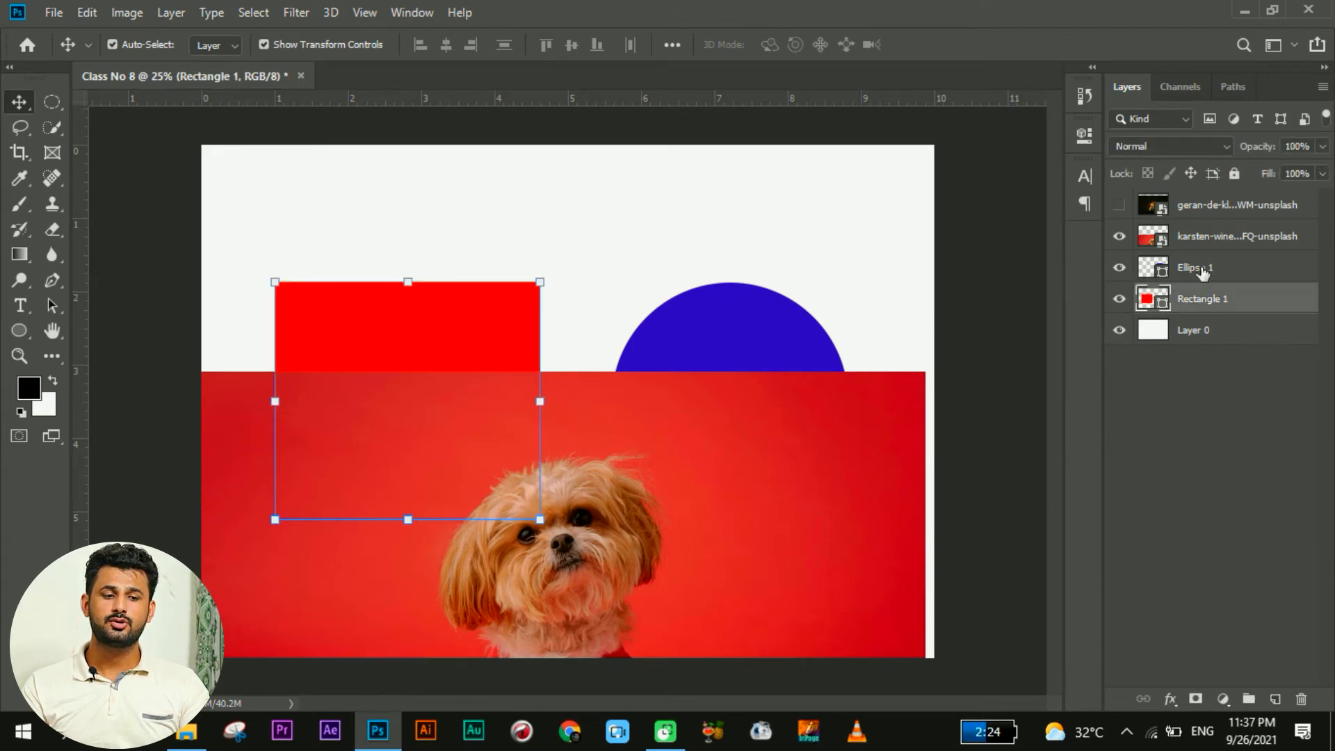
{"action": "left_click", "coordinate": [780, 474]}
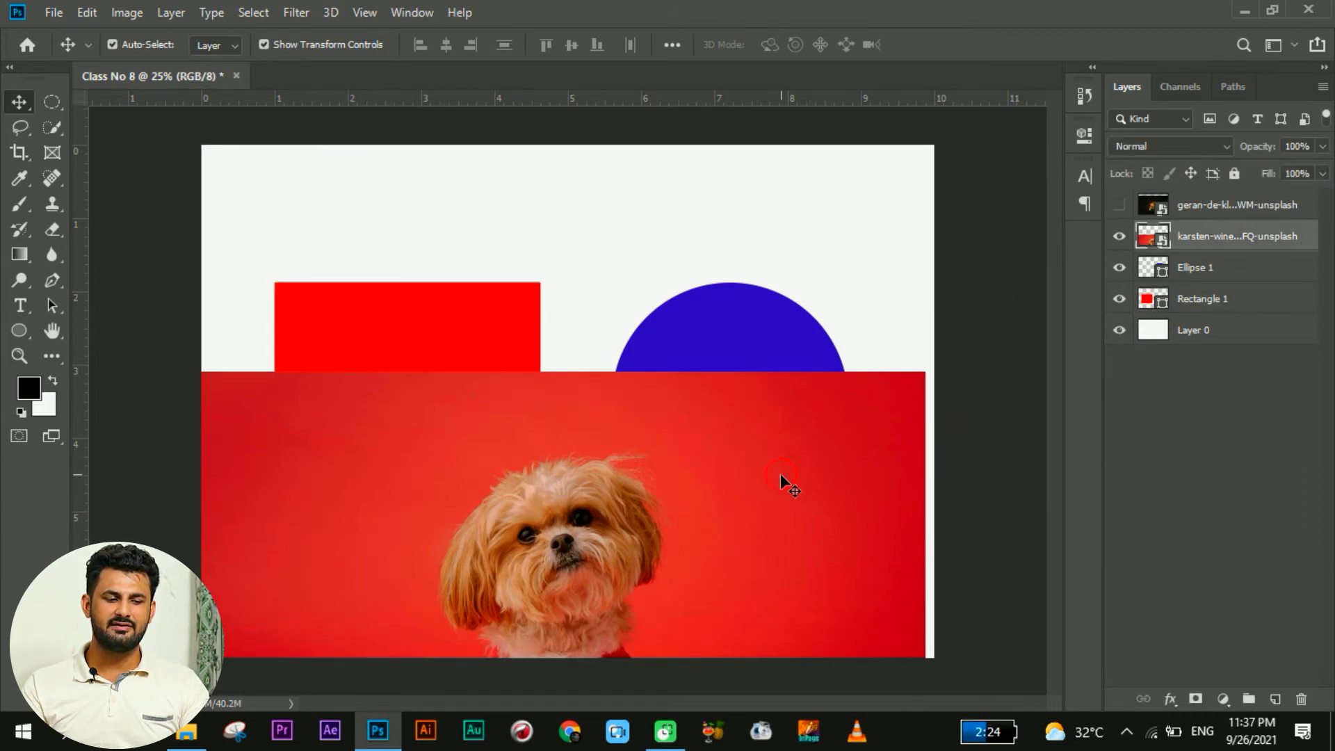
{"action": "left_click_drag", "start_coordinate": [729, 490], "coordinate": [657, 473]}
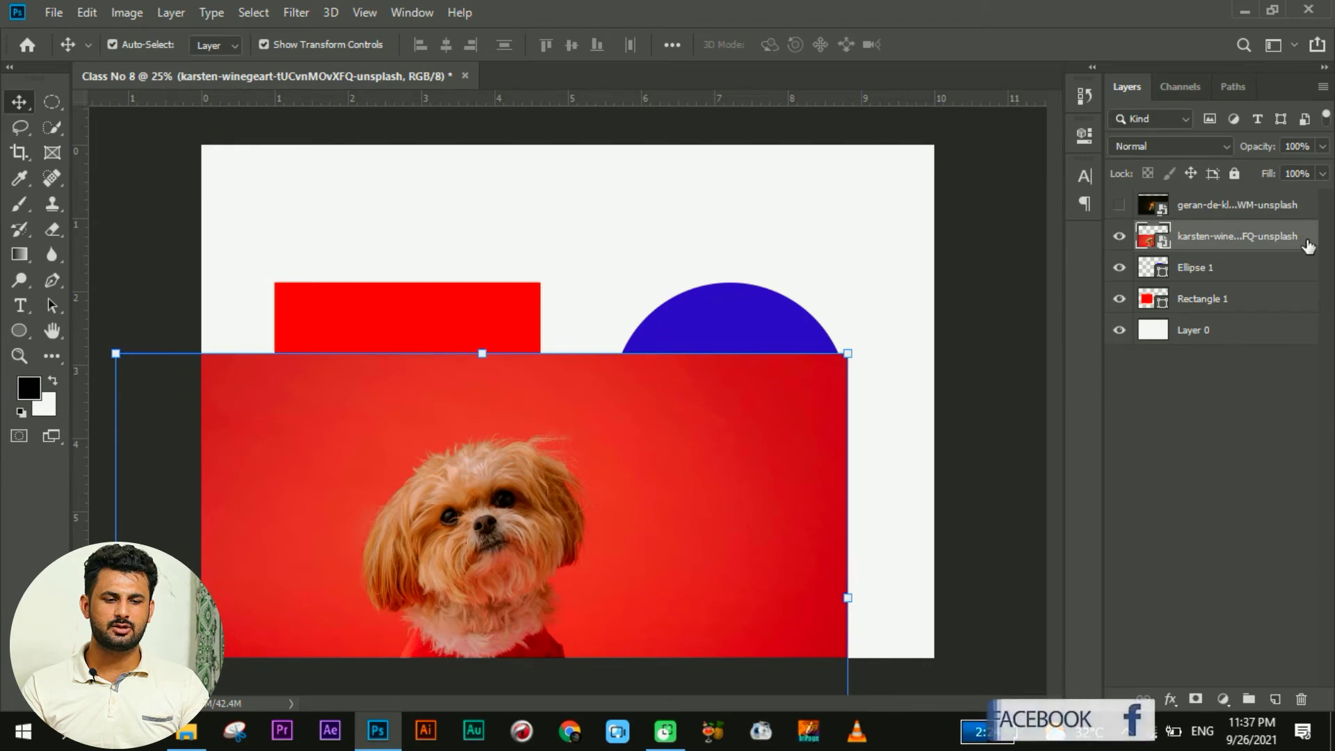
{"action": "left_click_drag", "start_coordinate": [1307, 240], "coordinate": [1304, 273]}
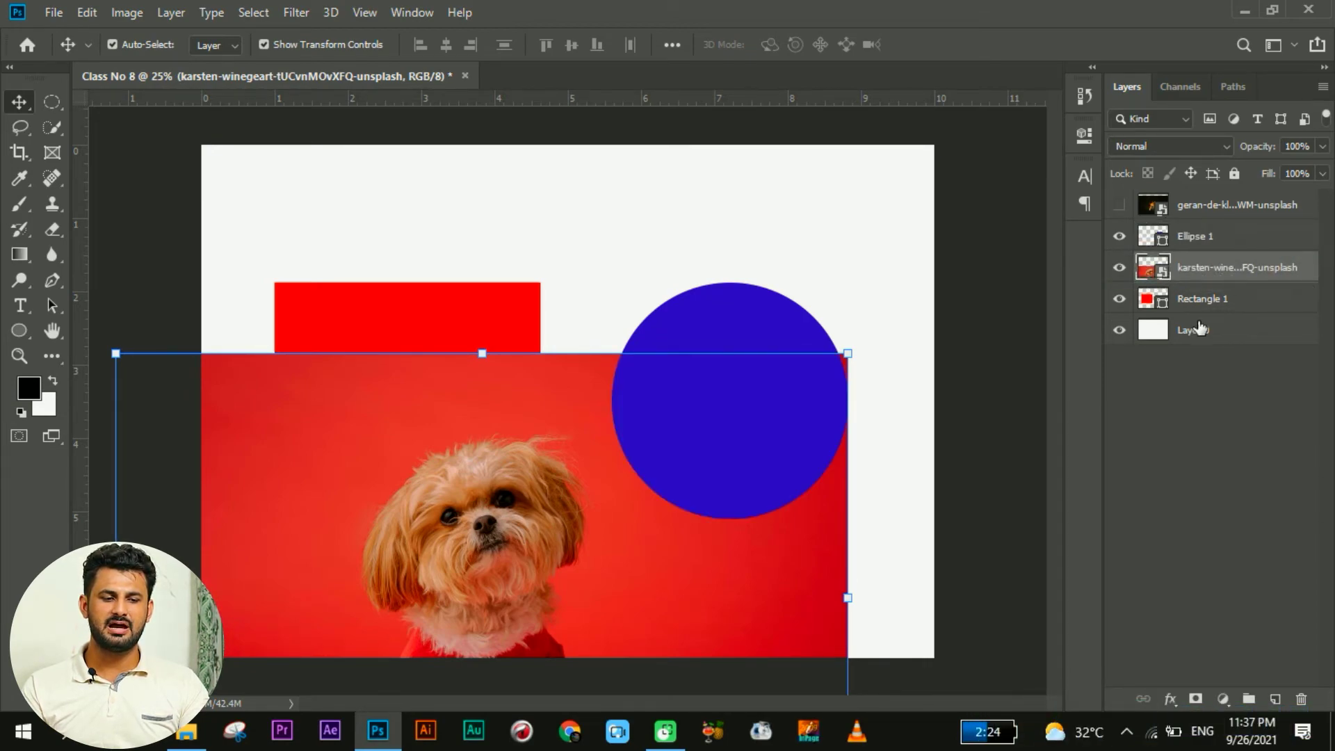
- Move the dog image up over the red rectangle and create a clipping mask with Rectangle 1
{"action": "left_click_drag", "start_coordinate": [585, 450], "coordinate": [511, 320]}
{"action": "right_click", "coordinate": [1312, 269]}
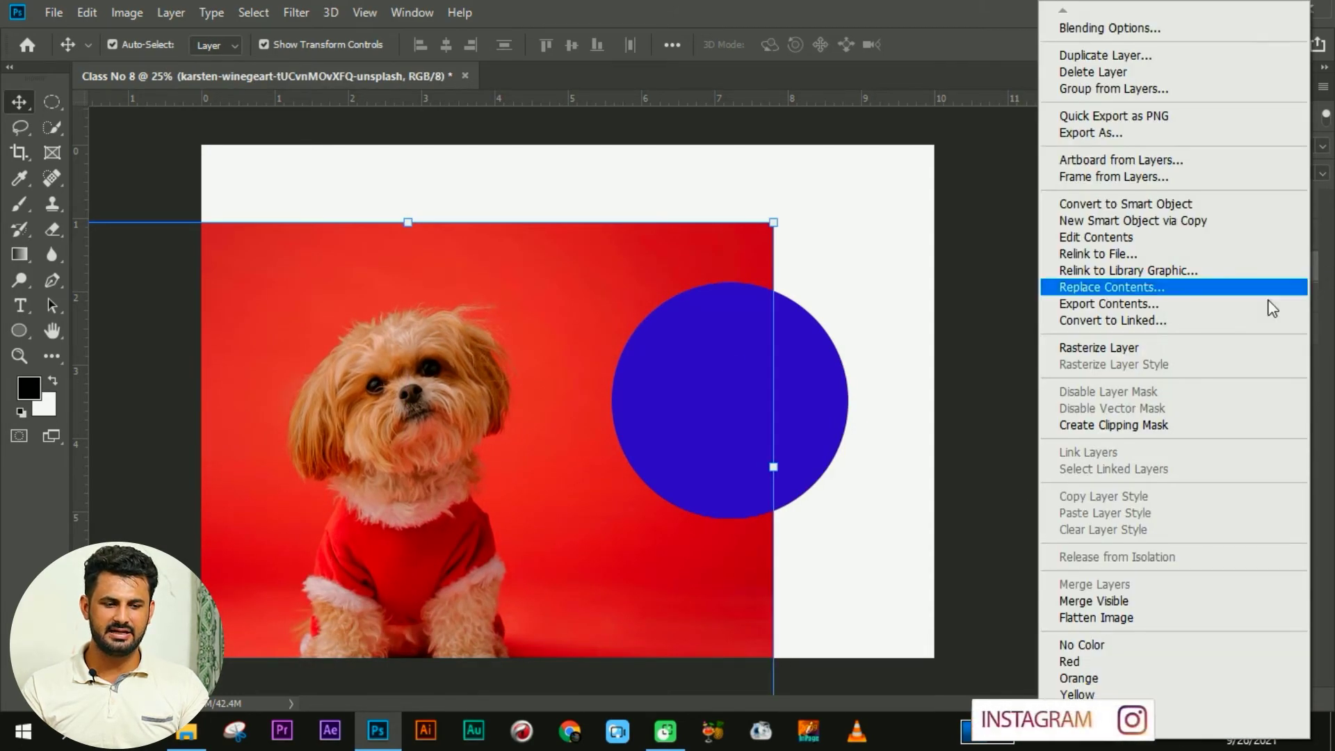
{"action": "left_click", "coordinate": [1144, 425]}
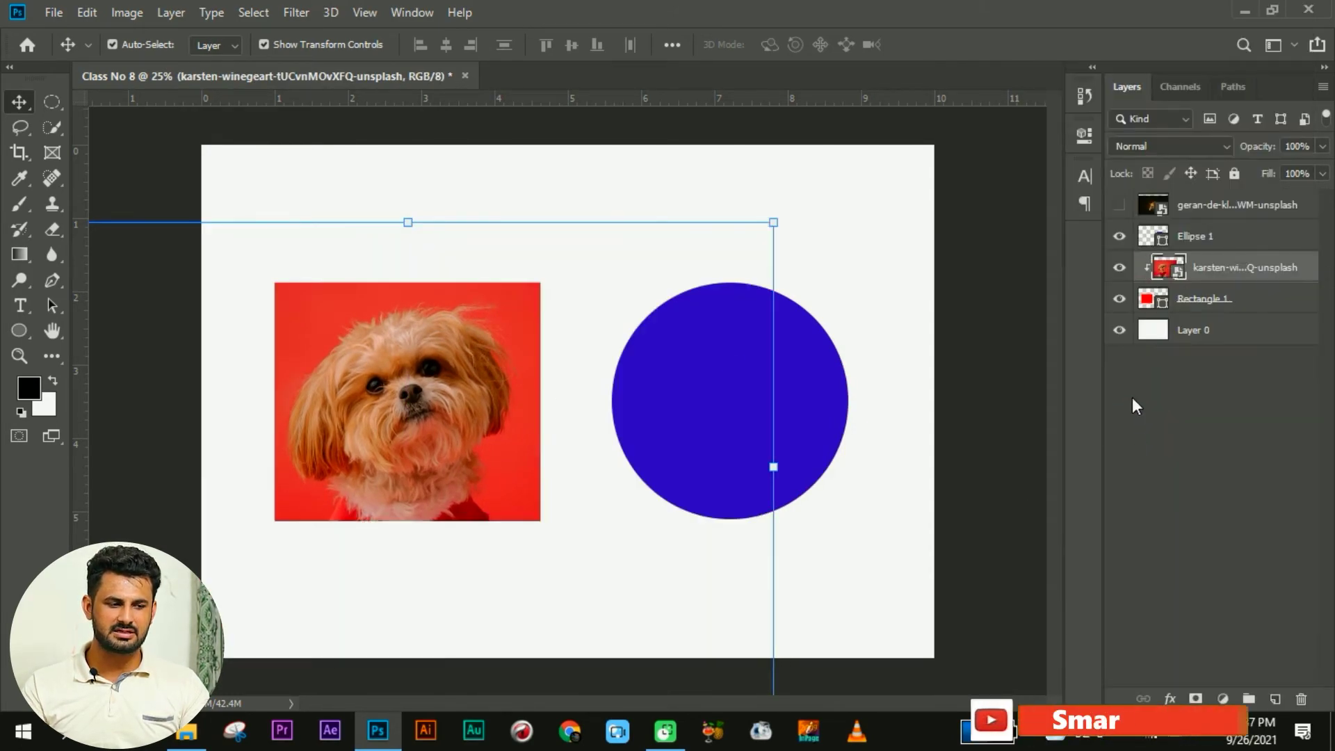
- Scale the clipped dog image to about 10.26%, position the whole dog inside the rectangle, commit the transform and deselect it
{"action": "scroll", "coordinate": [431, 347], "scroll_direction": "down", "scroll_amount": 3}
{"action": "left_click_drag", "start_coordinate": [132, 656], "coordinate": [284, 554]}
{"action": "left_click_drag", "start_coordinate": [410, 476], "coordinate": [365, 471]}
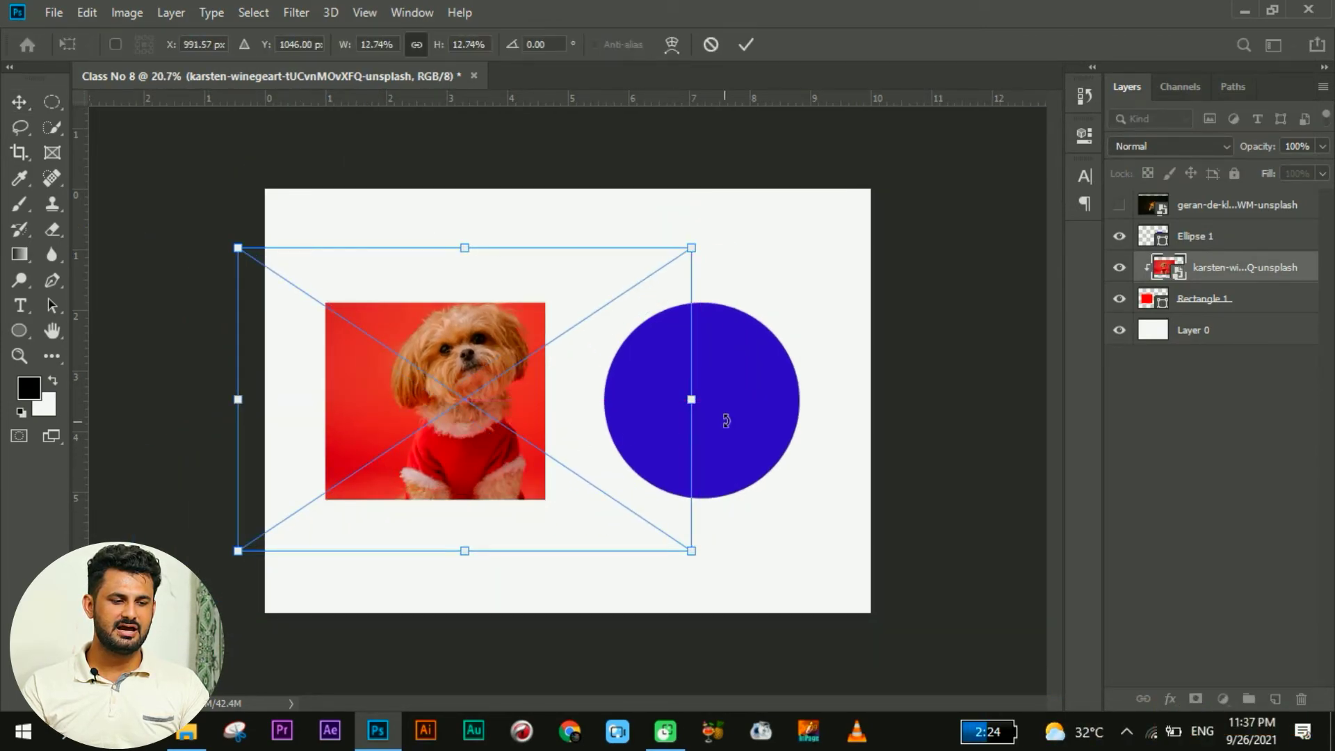
{"action": "left_click_drag", "start_coordinate": [690, 394], "coordinate": [602, 396]}
{"action": "left_click_drag", "start_coordinate": [444, 406], "coordinate": [462, 393]}
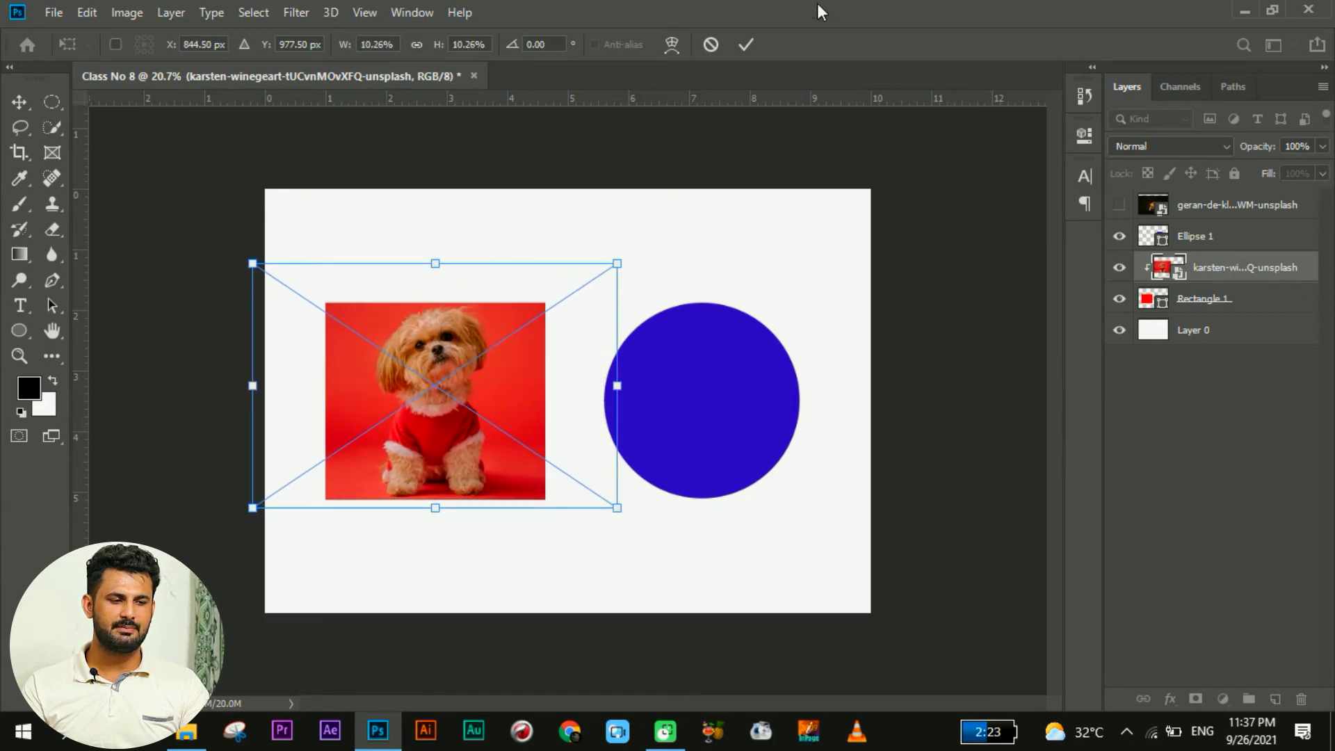
{"action": "left_click", "coordinate": [747, 45]}
{"action": "left_click", "coordinate": [938, 362]}
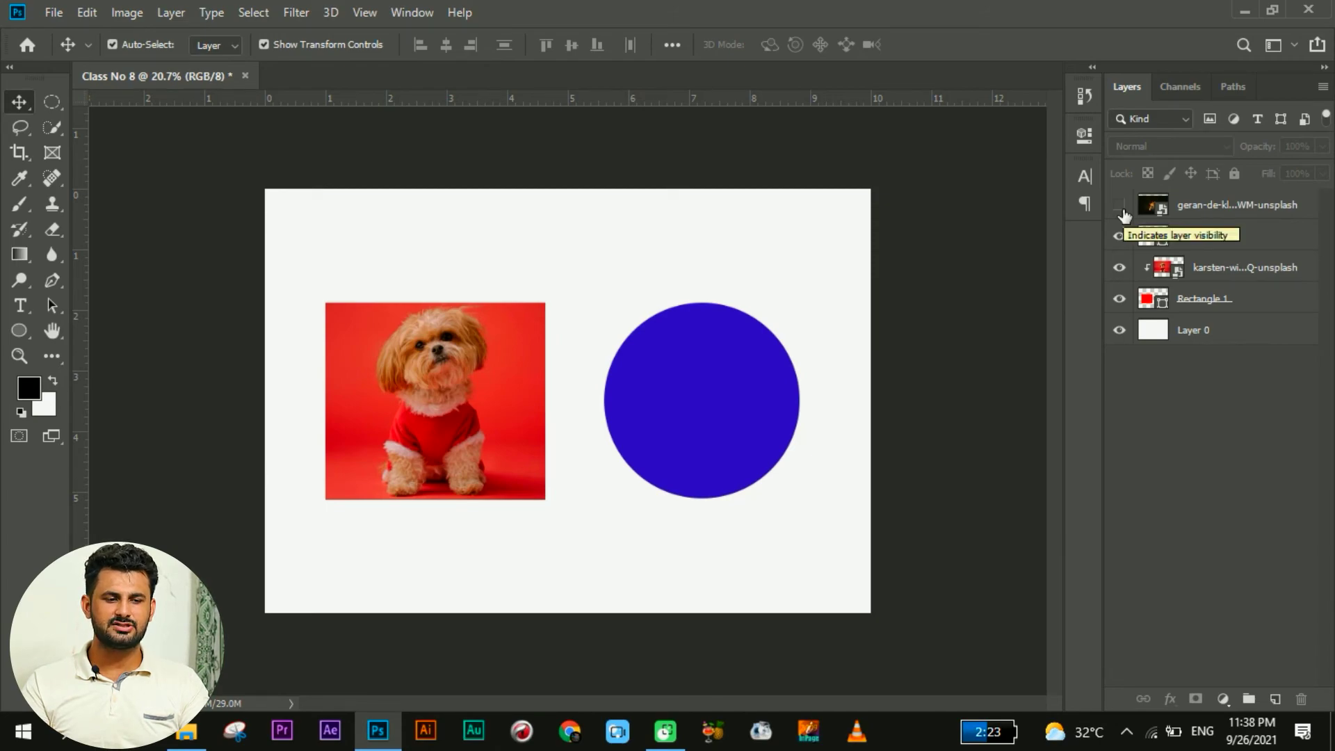
- Show the squirrel layer, move its image down to uncover the upper part of the blue circle, and deselect it
{"action": "left_click", "coordinate": [1120, 205]}
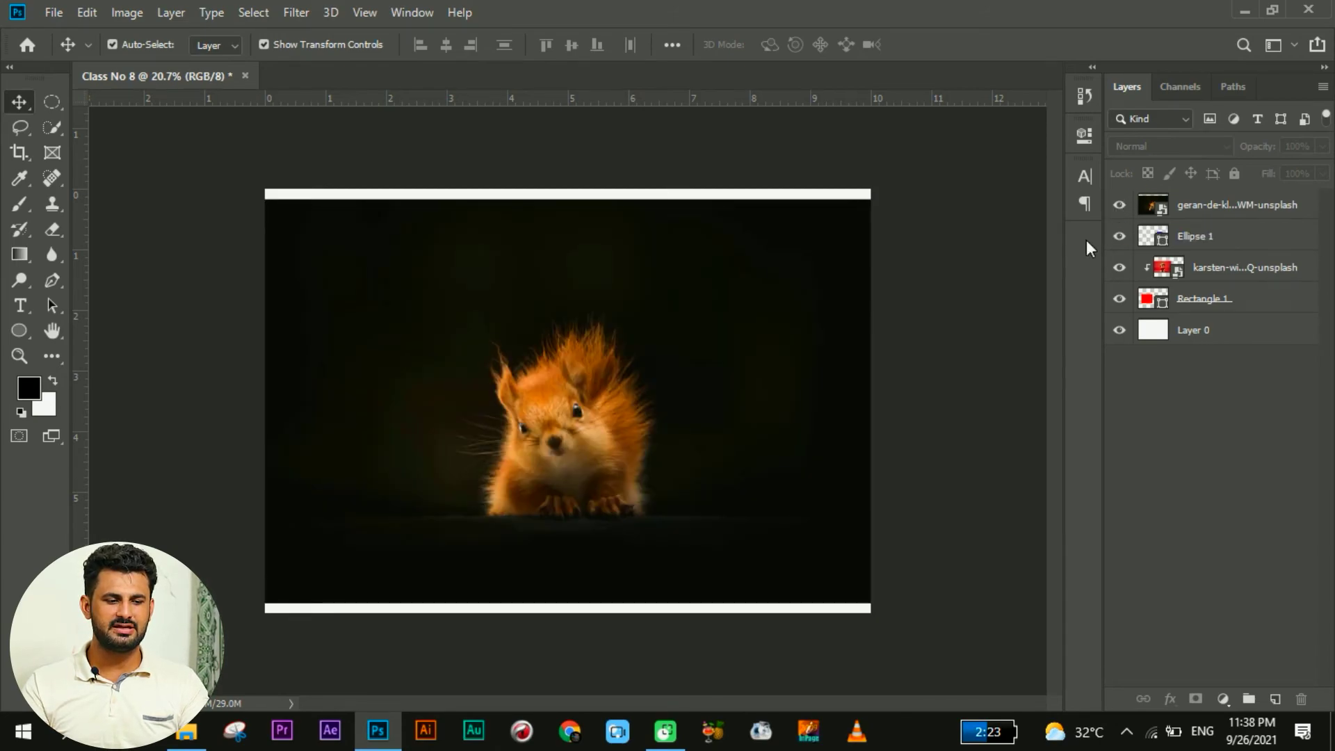
{"action": "left_click_drag", "start_coordinate": [577, 342], "coordinate": [665, 520]}
{"action": "left_click", "coordinate": [1040, 251]}
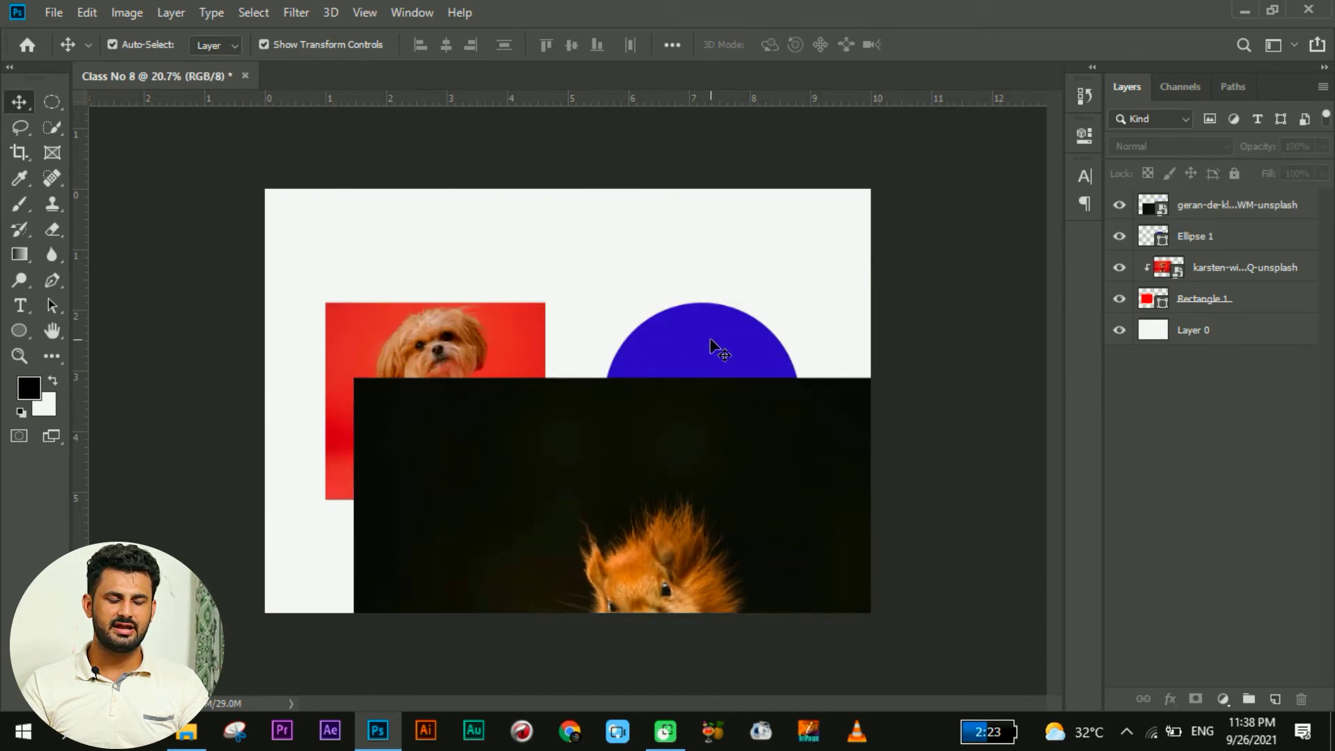
- Move the squirrel image up over the blue circle and create a clipping mask with Ellipse 1
{"action": "left_click", "coordinate": [727, 353]}
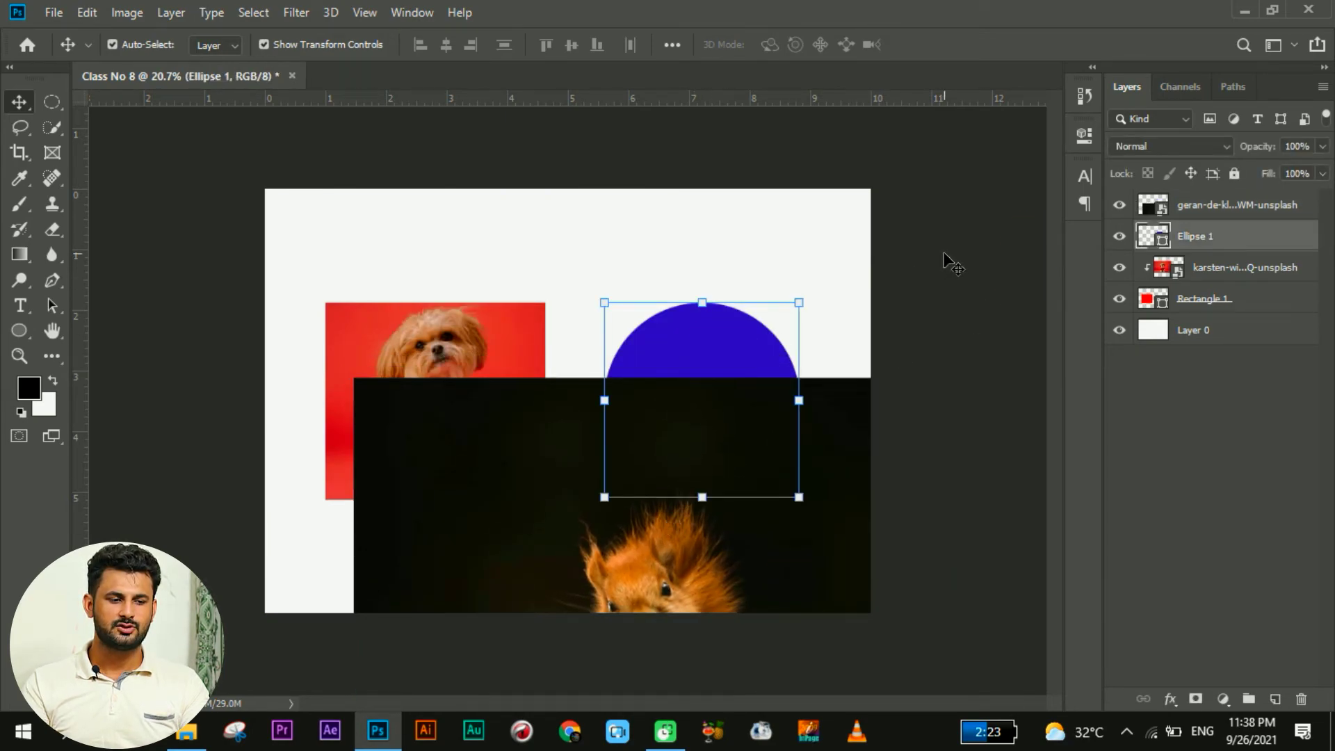
{"action": "left_click", "coordinate": [721, 455]}
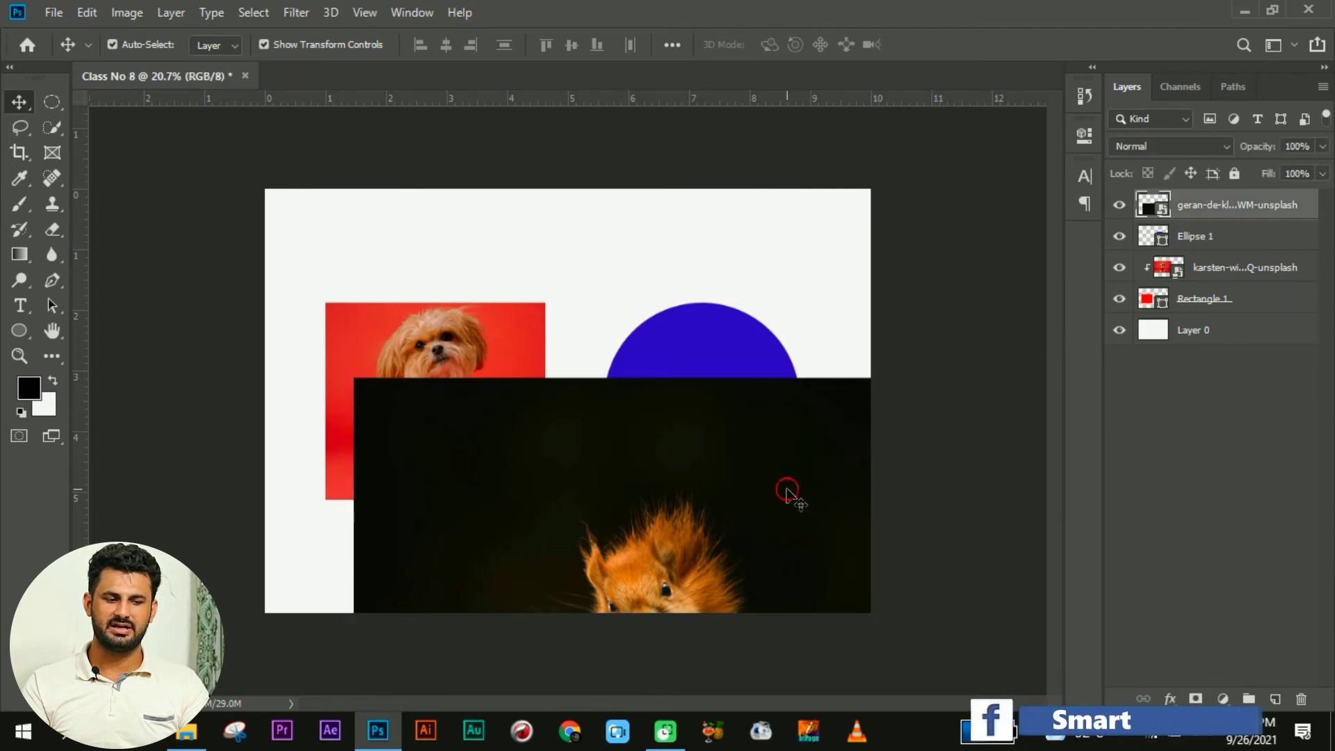
{"action": "left_click_drag", "start_coordinate": [790, 491], "coordinate": [784, 420]}
{"action": "right_click", "coordinate": [1314, 211]}
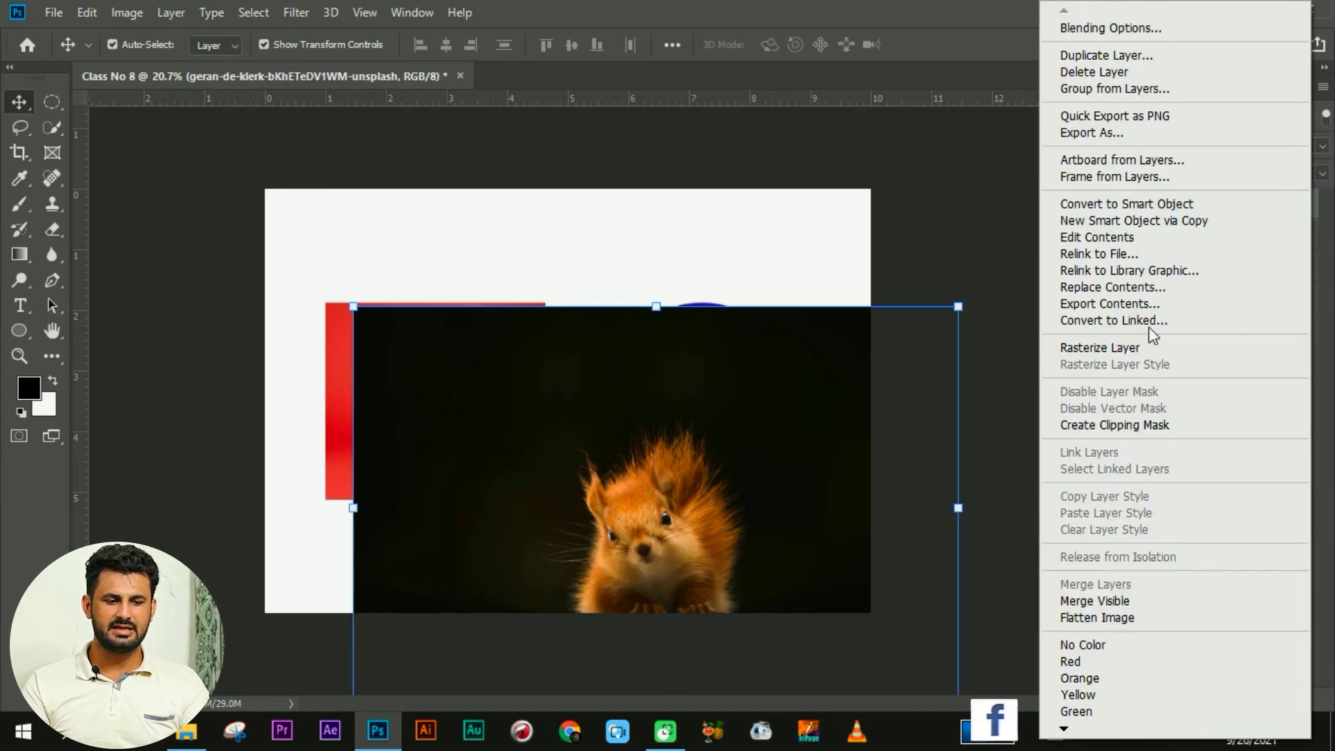
{"action": "left_click", "coordinate": [1119, 426]}
- Scale the clipped squirrel image to about 10.12%, center the squirrel inside the circle, commit the transform and deselect it
{"action": "left_click_drag", "start_coordinate": [753, 446], "coordinate": [789, 310]}
{"action": "left_click_drag", "start_coordinate": [400, 578], "coordinate": [522, 554]}
{"action": "left_click_drag", "start_coordinate": [976, 385], "coordinate": [861, 381]}
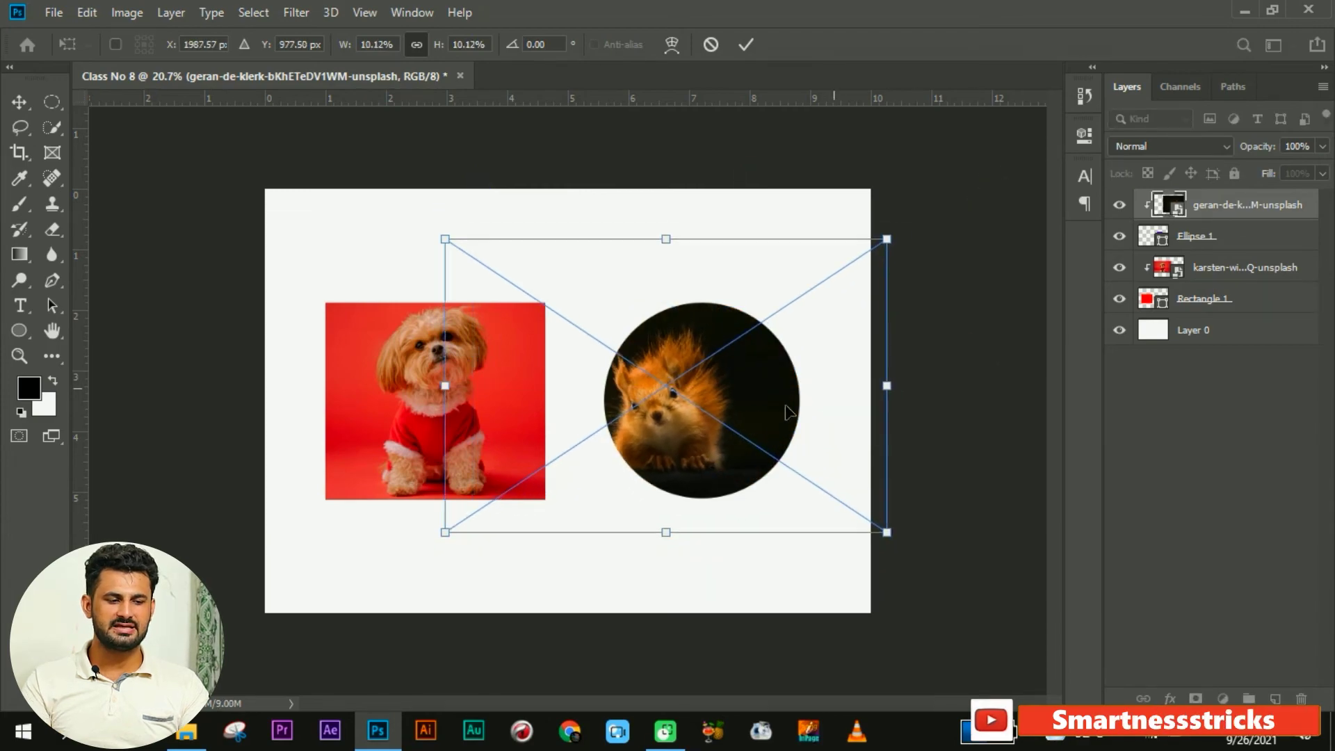
{"action": "left_click_drag", "start_coordinate": [701, 422], "coordinate": [730, 405]}
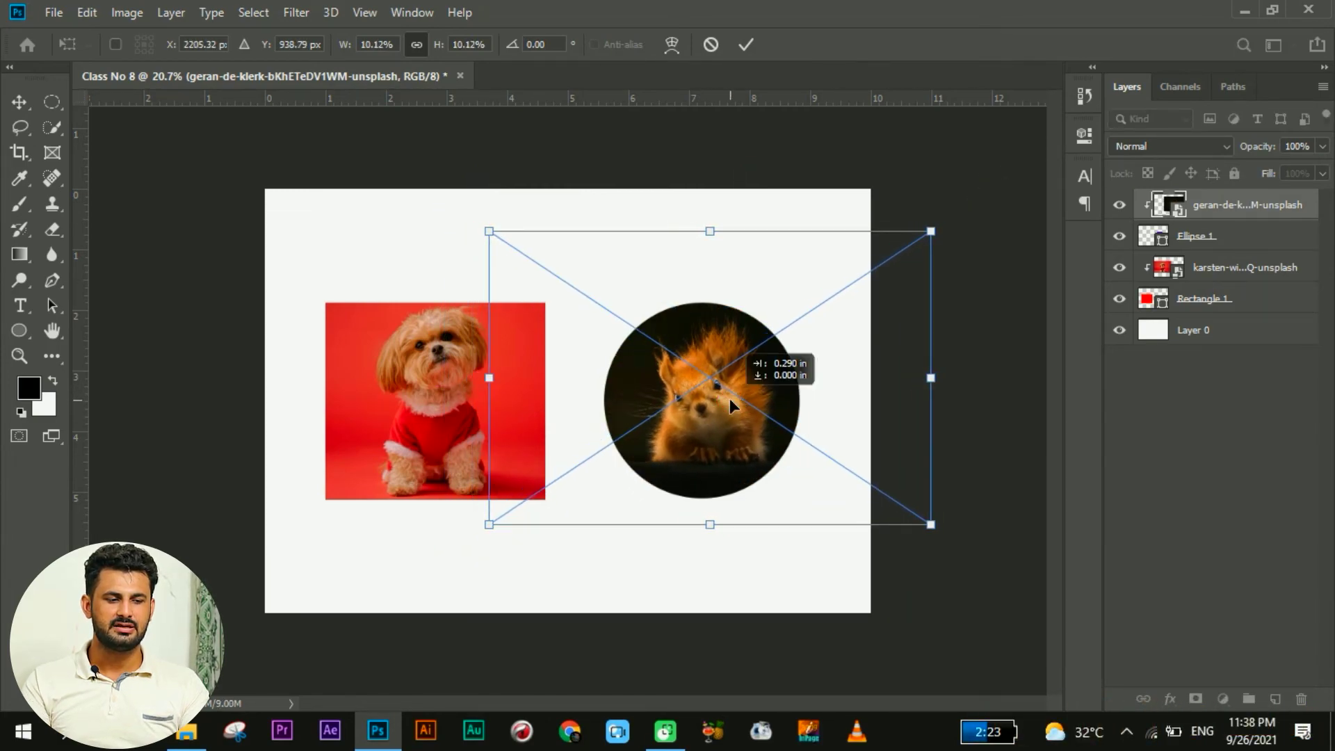
{"action": "left_click", "coordinate": [744, 46]}
{"action": "left_click", "coordinate": [884, 376]}
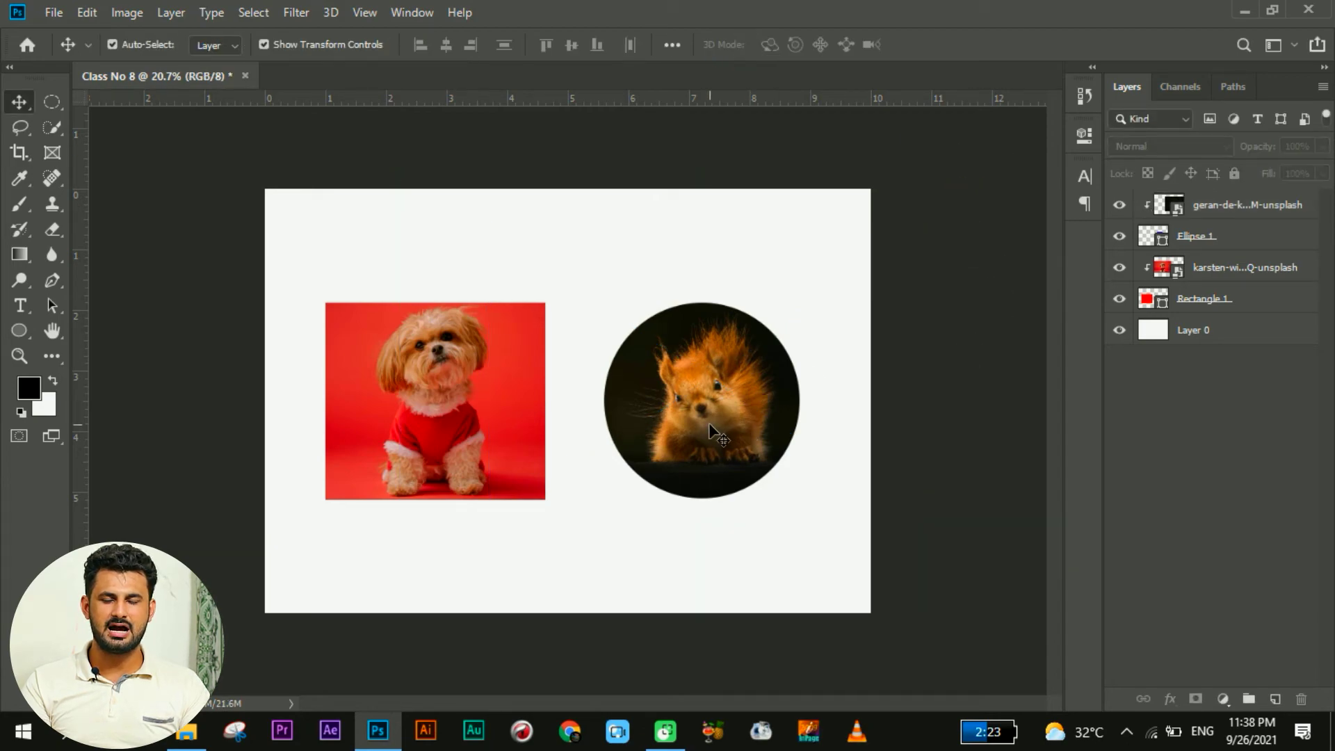